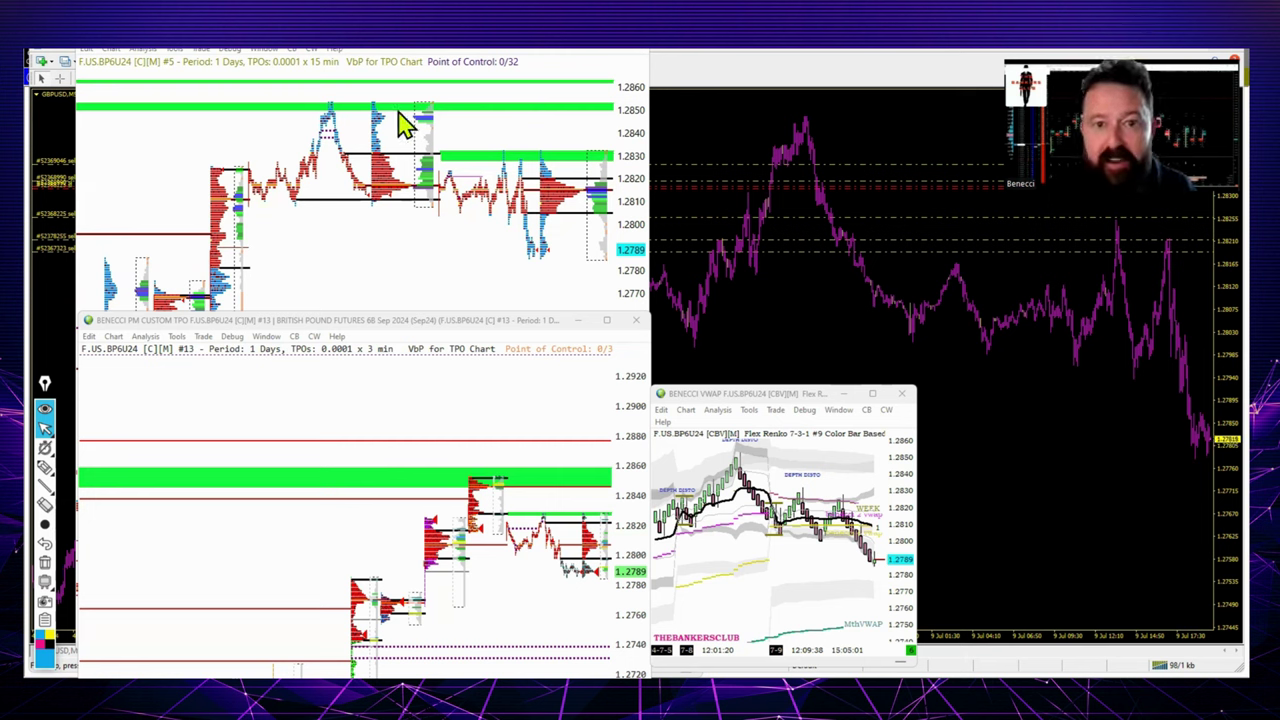
# Step: Bring the VWAP Renko chart window to the front and shift it slightly lower
pyautogui.click(735, 400)
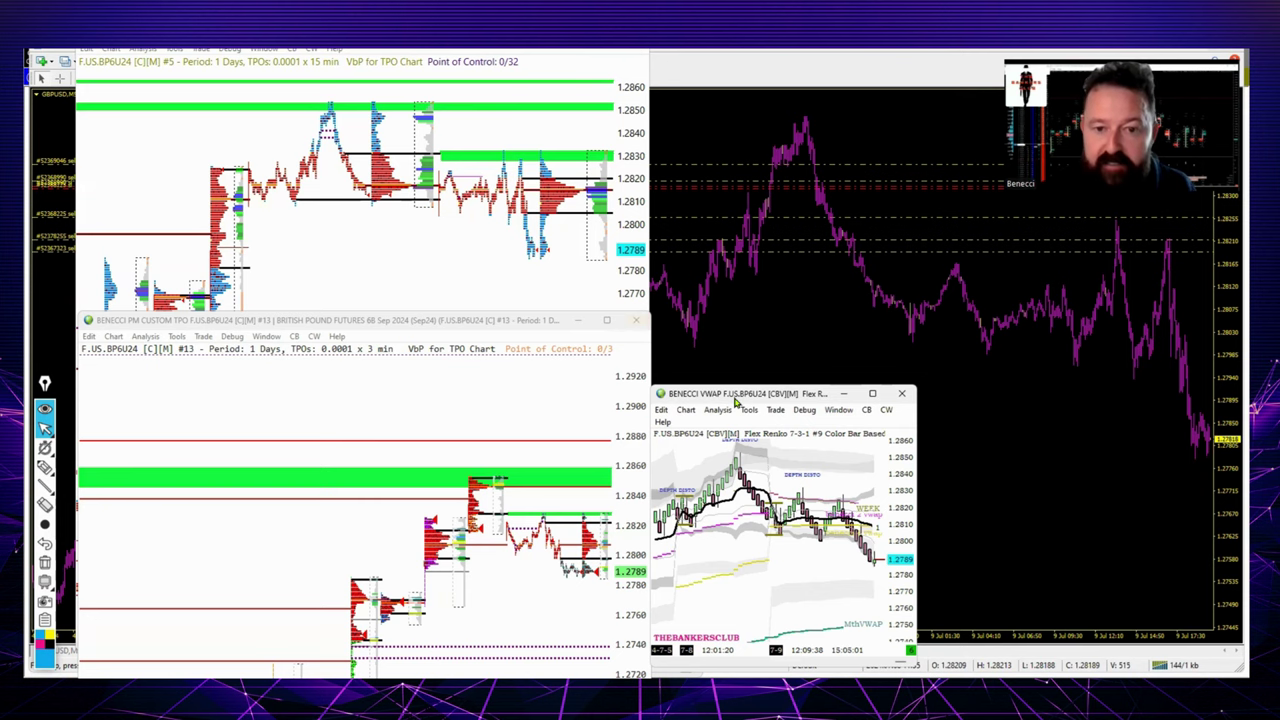
pyautogui.moveTo(735, 398); pyautogui.dragTo(736, 432)
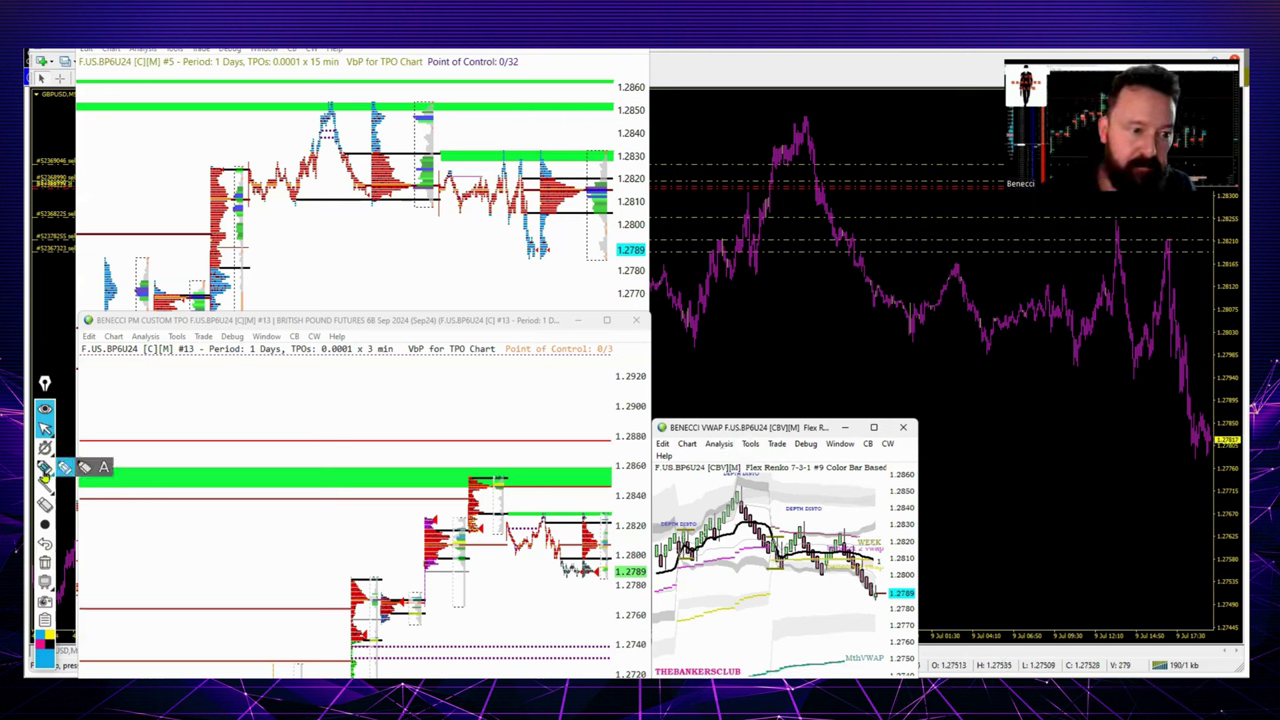
# Step: Circle the two reversal peaks on the purple chart with the pen, then erase them and return to the arrow
pyautogui.click(44, 470)
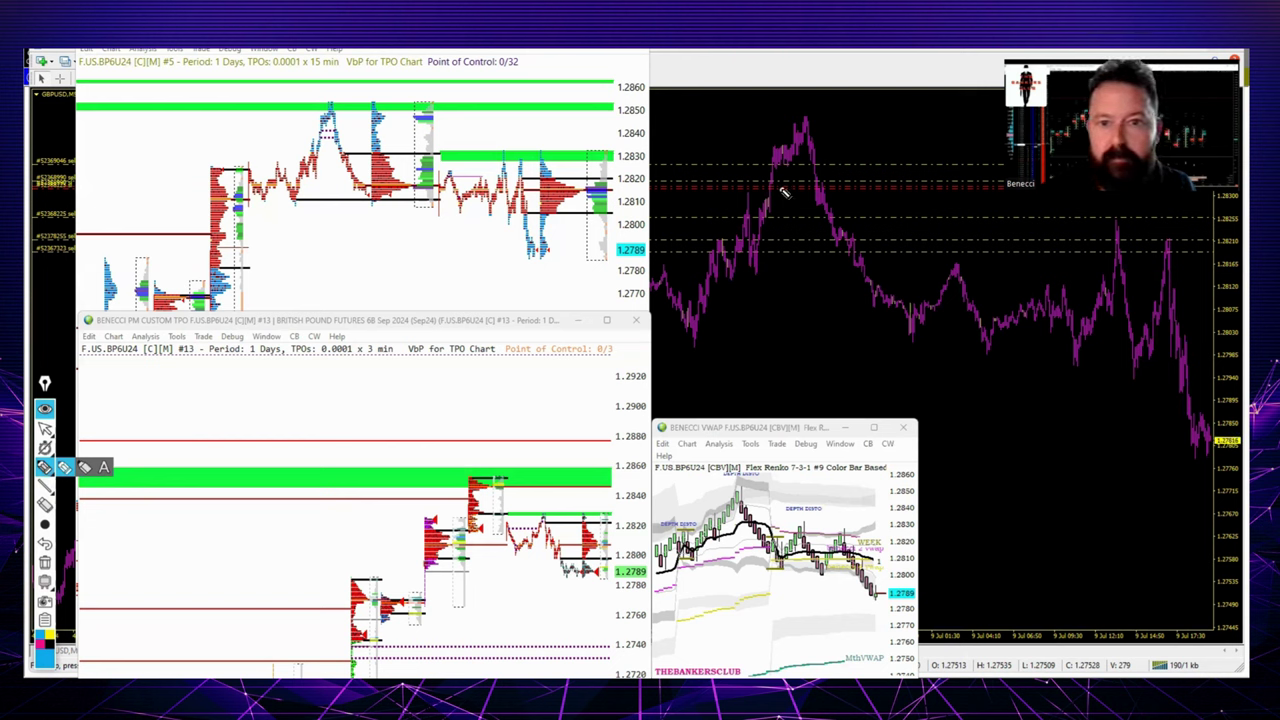
pyautogui.moveTo(785, 193)
pyautogui.mouseDown()
pyautogui.moveTo(842, 162)
pyautogui.moveTo(806, 168)
pyautogui.mouseUp()
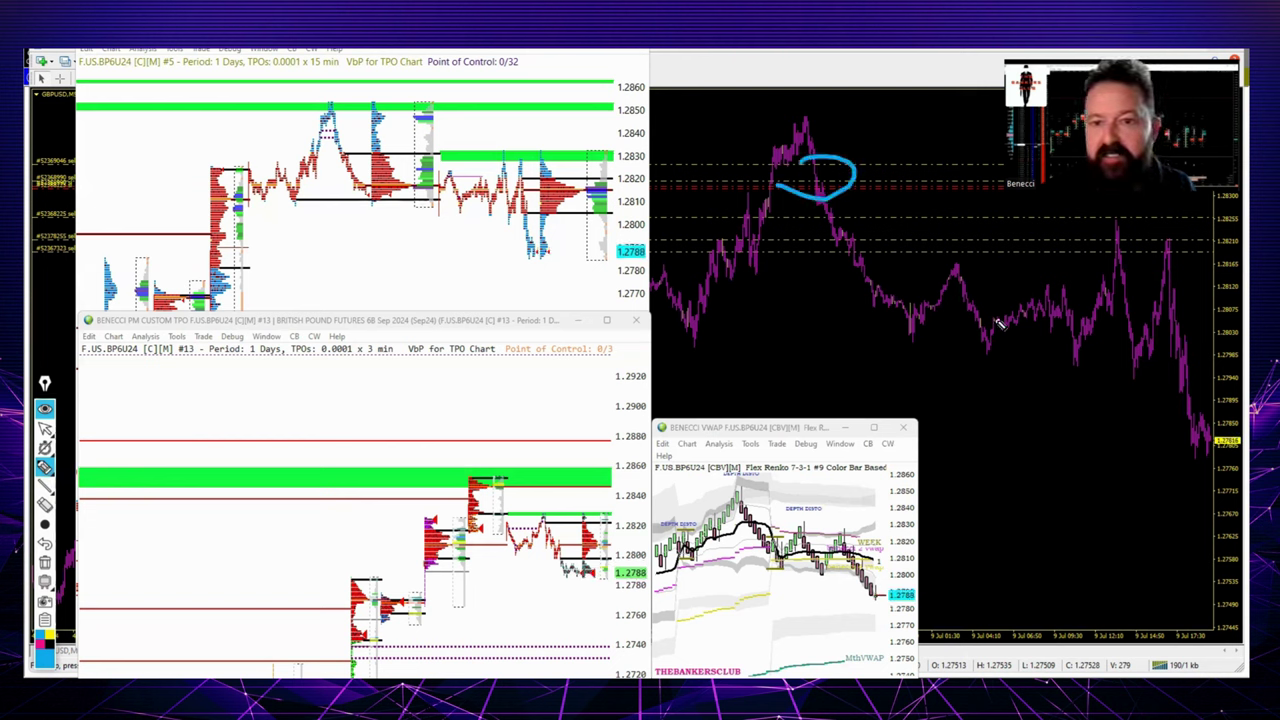
pyautogui.moveTo(1108, 229)
pyautogui.mouseDown()
pyautogui.moveTo(1094, 240)
pyautogui.moveTo(1112, 233)
pyautogui.moveTo(1155, 255)
pyautogui.mouseUp()
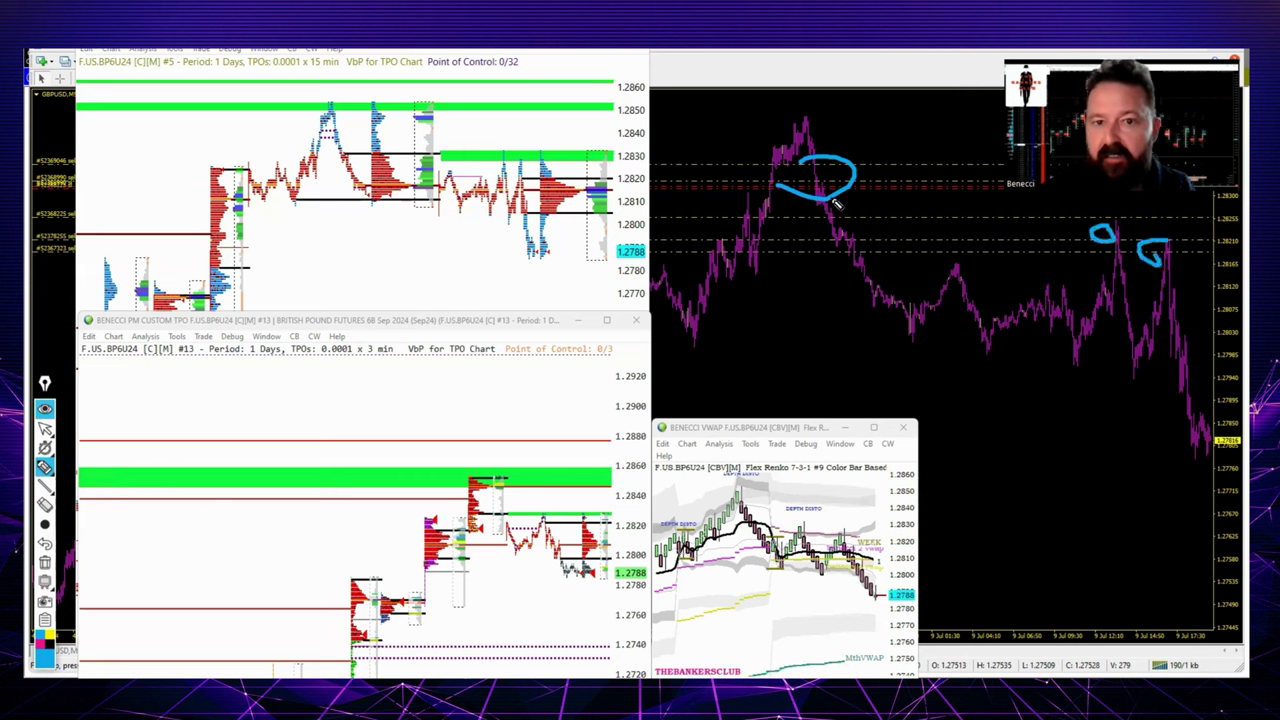
pyautogui.moveTo(836, 205); pyautogui.dragTo(838, 214)
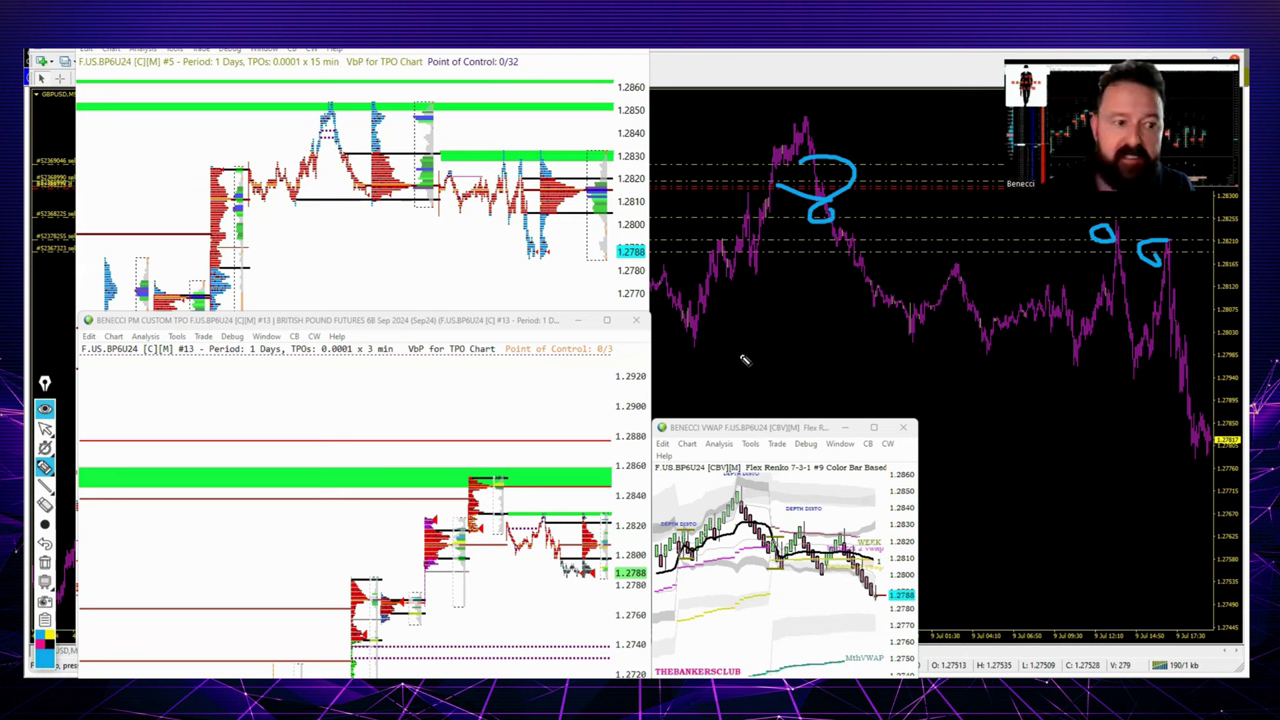
pyautogui.click(46, 566)
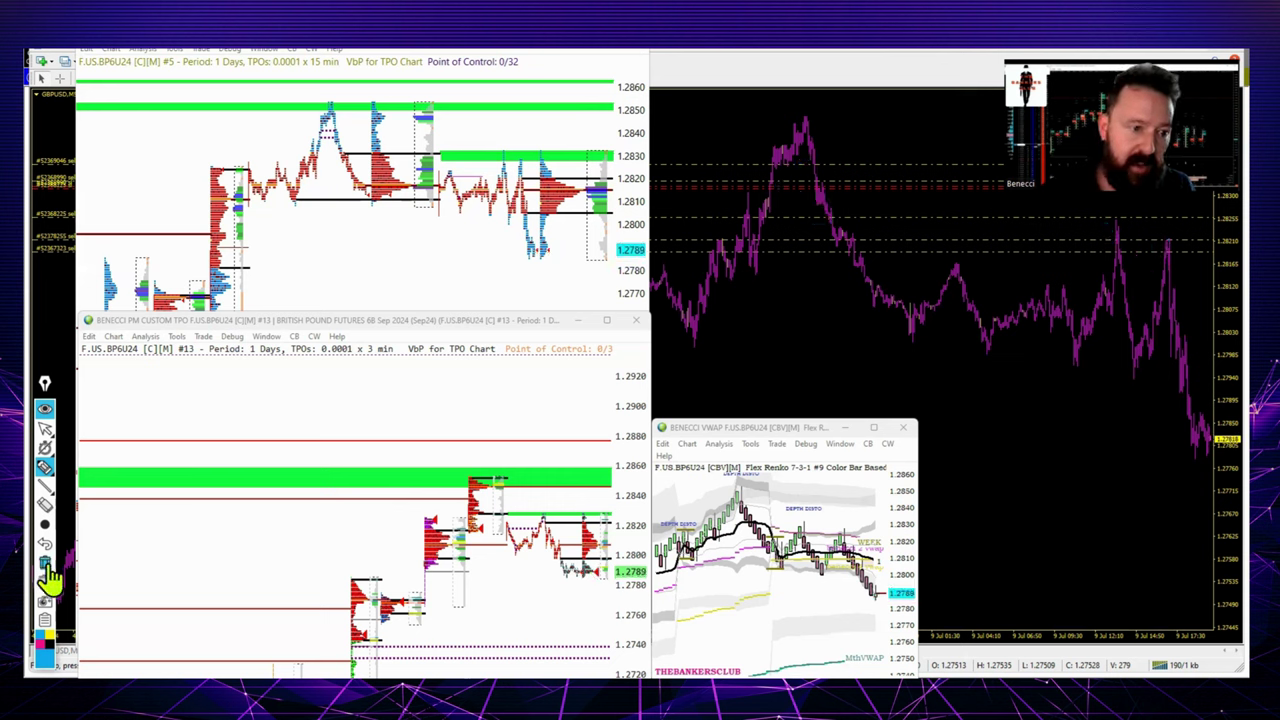
pyautogui.click(45, 429)
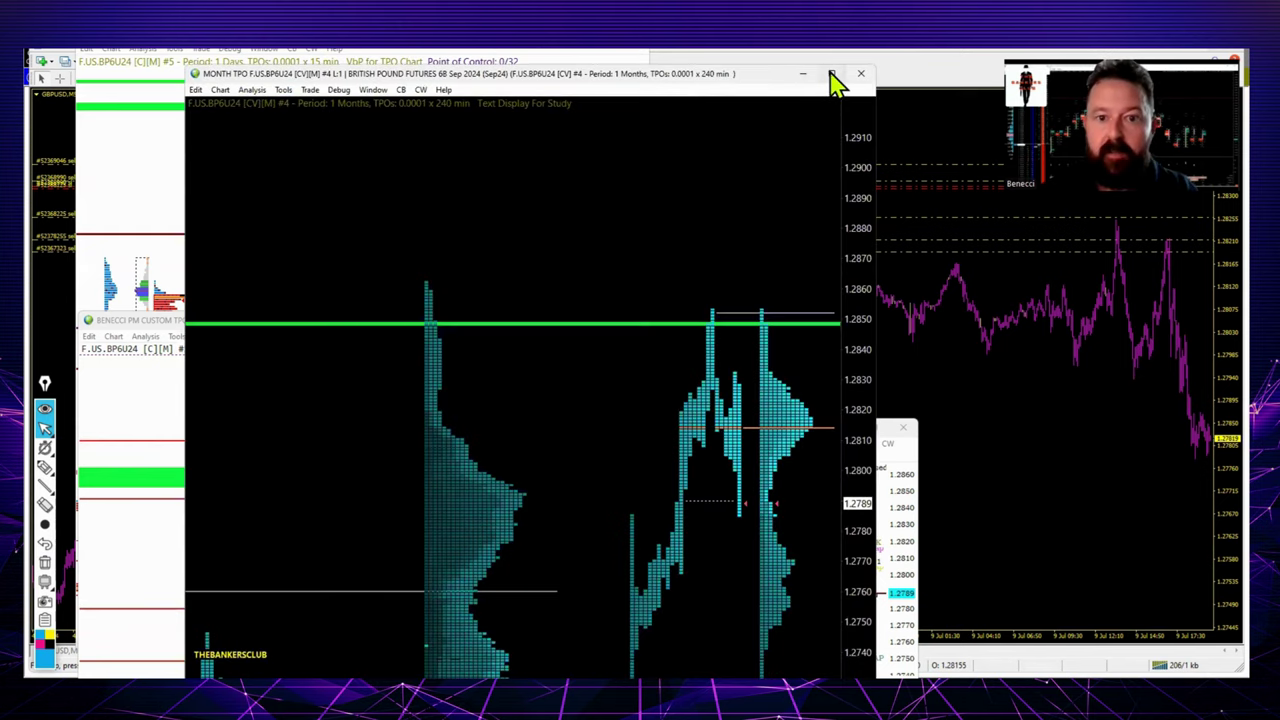
# Step: Maximize the monthly TPO chart, shift it down on the price scale, and try and clear a first pen stroke
pyautogui.click(834, 78)
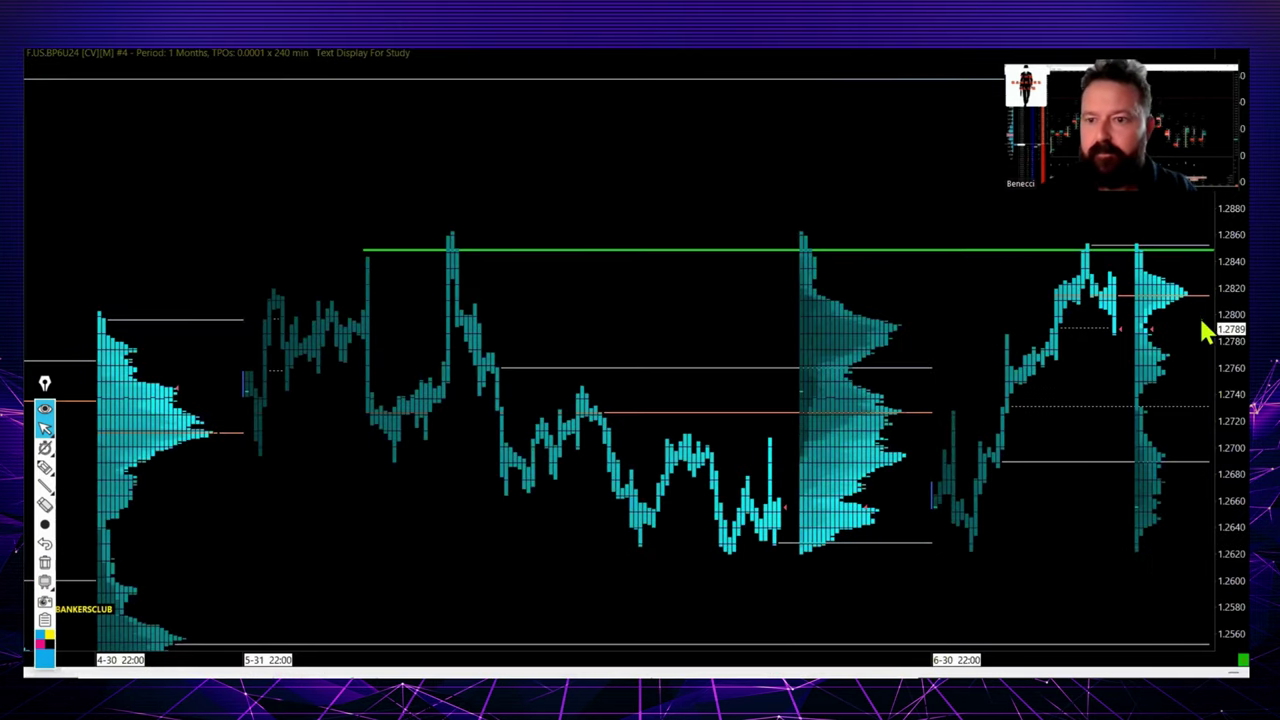
pyautogui.moveTo(1207, 300); pyautogui.dragTo(1205, 364)
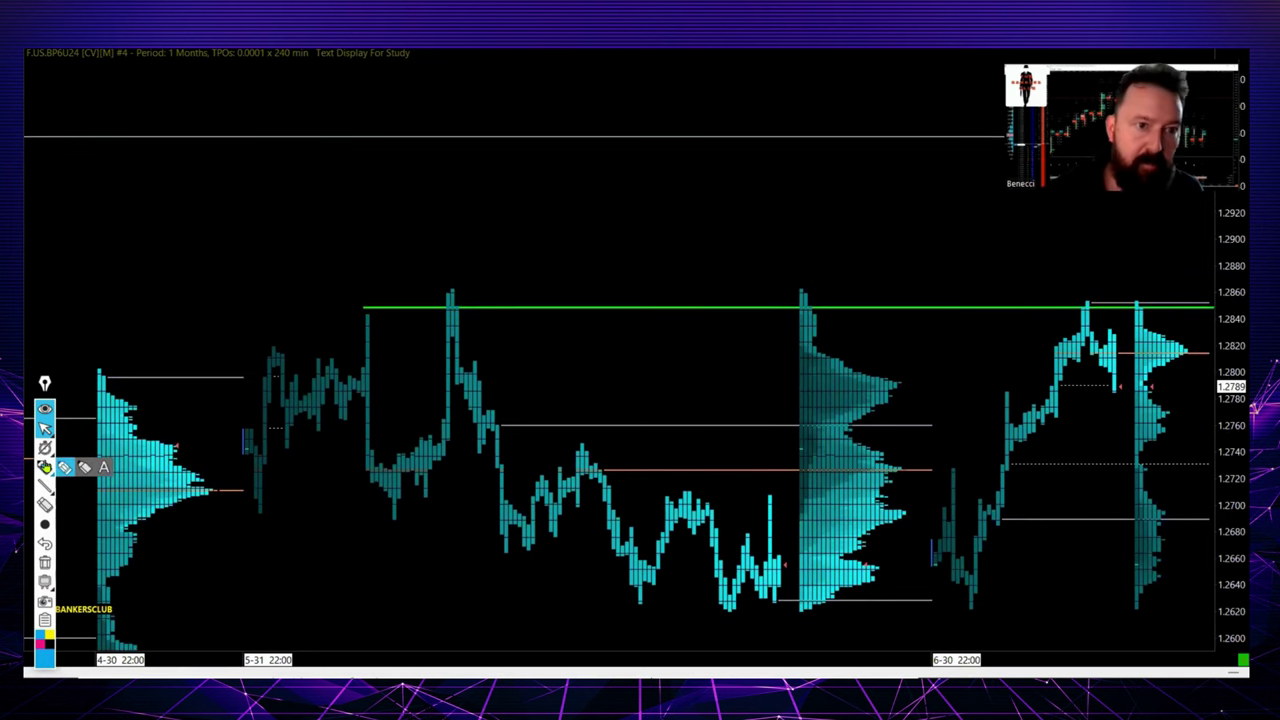
pyautogui.click(44, 467)
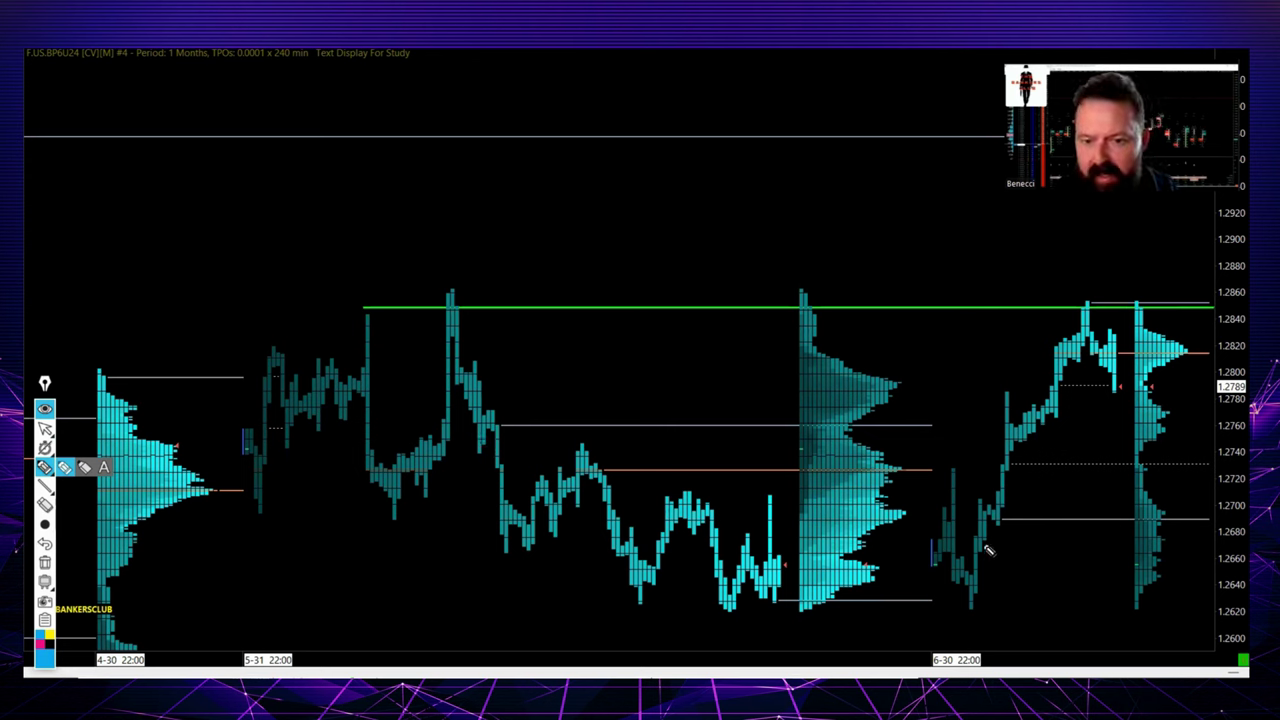
pyautogui.moveTo(1004, 468); pyautogui.dragTo(1006, 398)
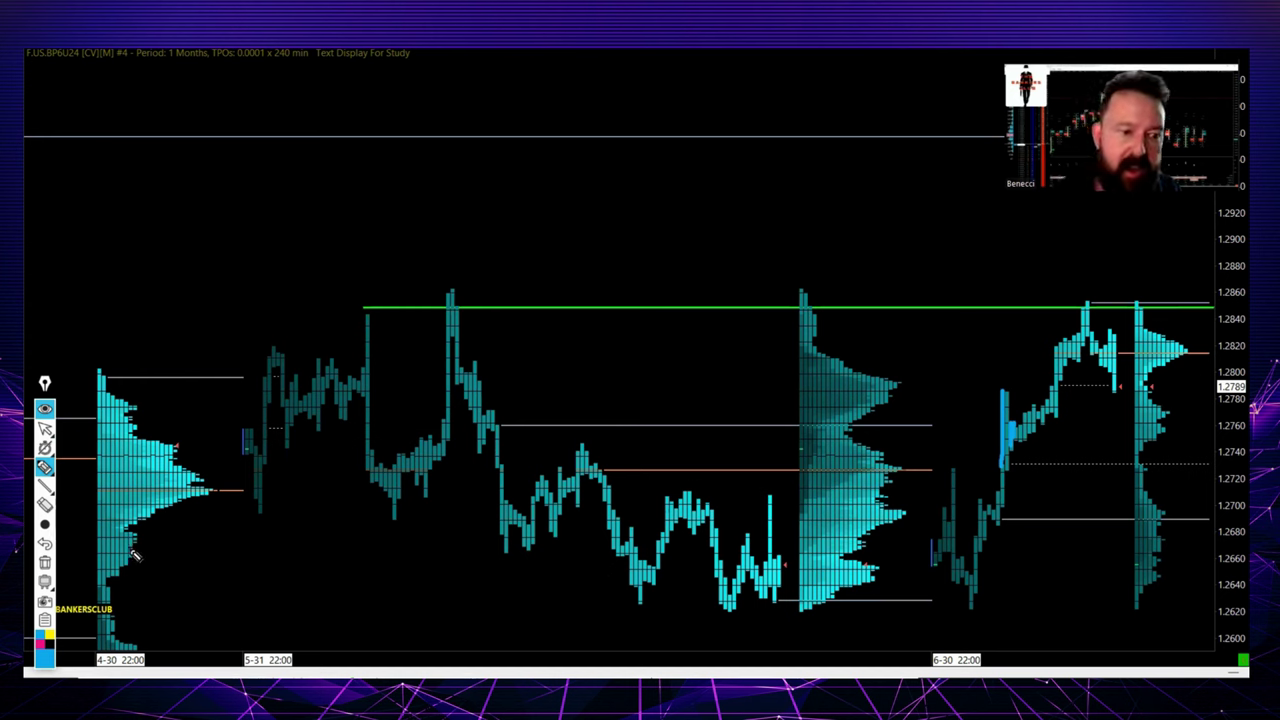
pyautogui.click(44, 562)
# Step: Trace the early-July rally with pen lines and loop the top of the middle profile
pyautogui.moveTo(47, 455)
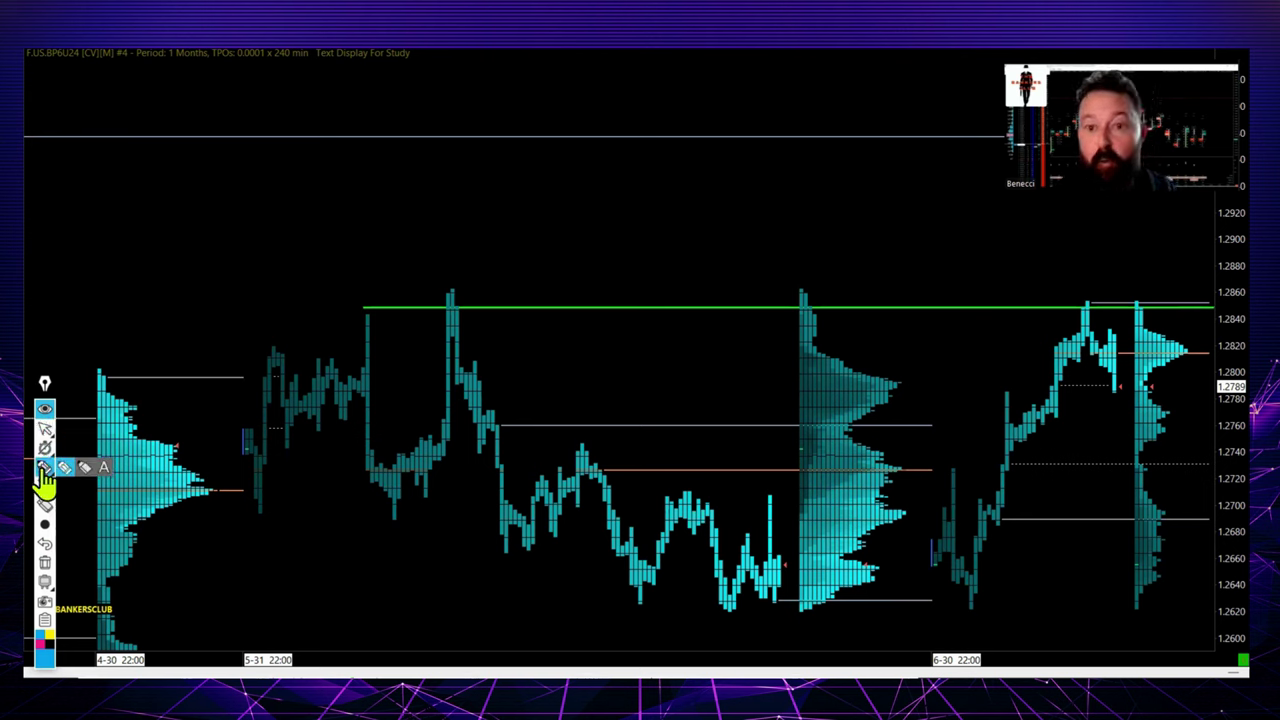
pyautogui.click(44, 470)
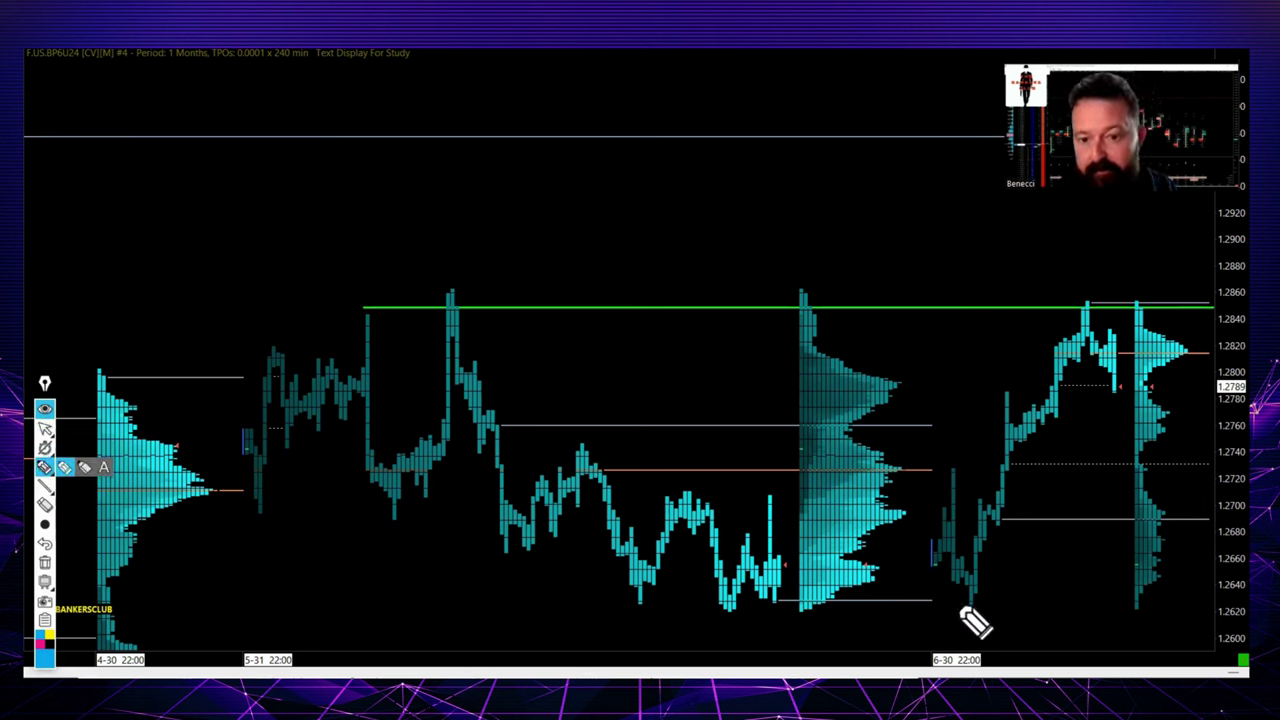
pyautogui.moveTo(958, 604); pyautogui.dragTo(1018, 378)
pyautogui.moveTo(1013, 461); pyautogui.dragTo(1060, 328)
pyautogui.moveTo(957, 597)
pyautogui.mouseDown()
pyautogui.moveTo(1041, 400)
pyautogui.moveTo(1052, 336)
pyautogui.mouseUp()
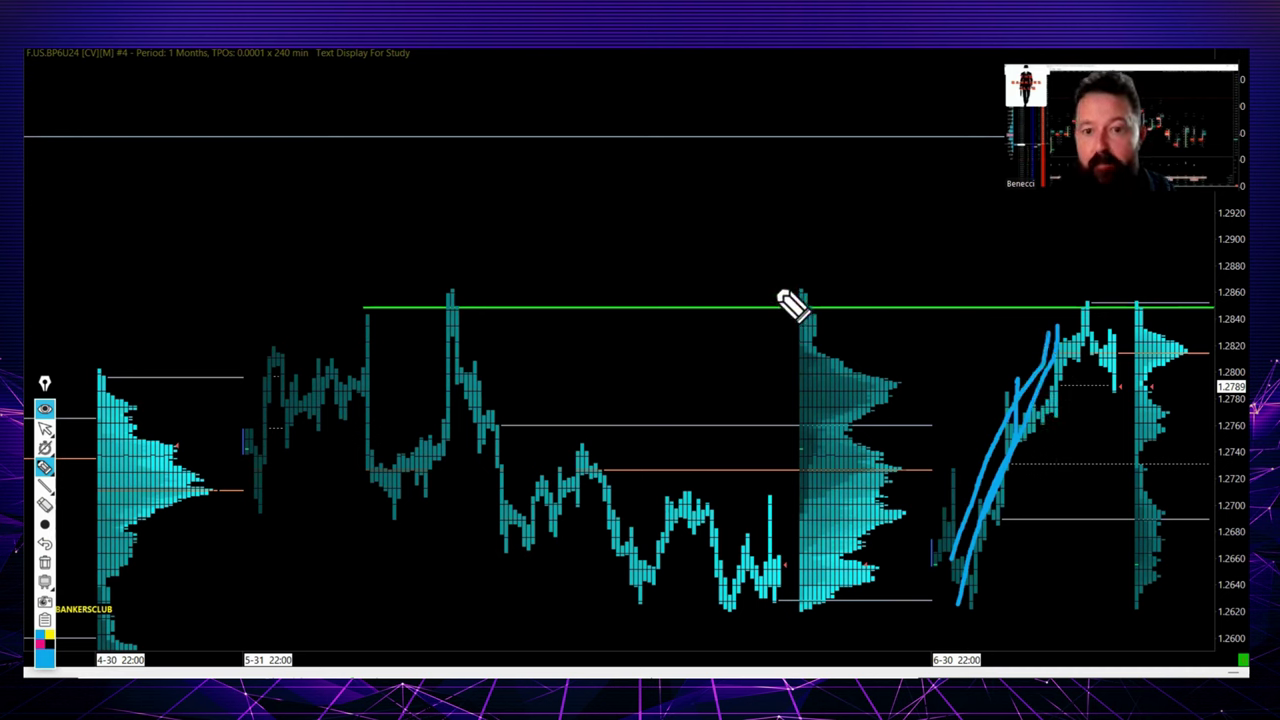
pyautogui.moveTo(790, 305)
pyautogui.mouseDown()
pyautogui.moveTo(809, 314)
pyautogui.moveTo(798, 298)
pyautogui.mouseUp()
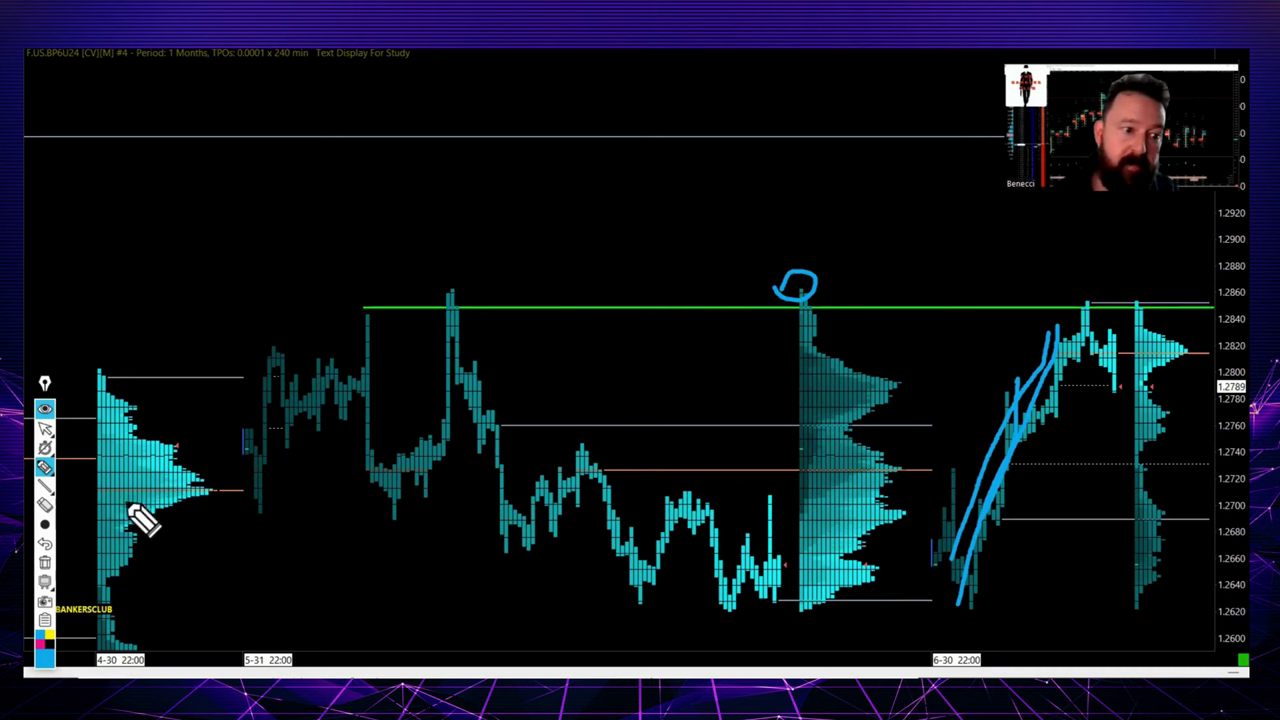
# Step: Replace the rally lines with marks on the peaks at the green line and their sell-offs
pyautogui.click(44, 563)
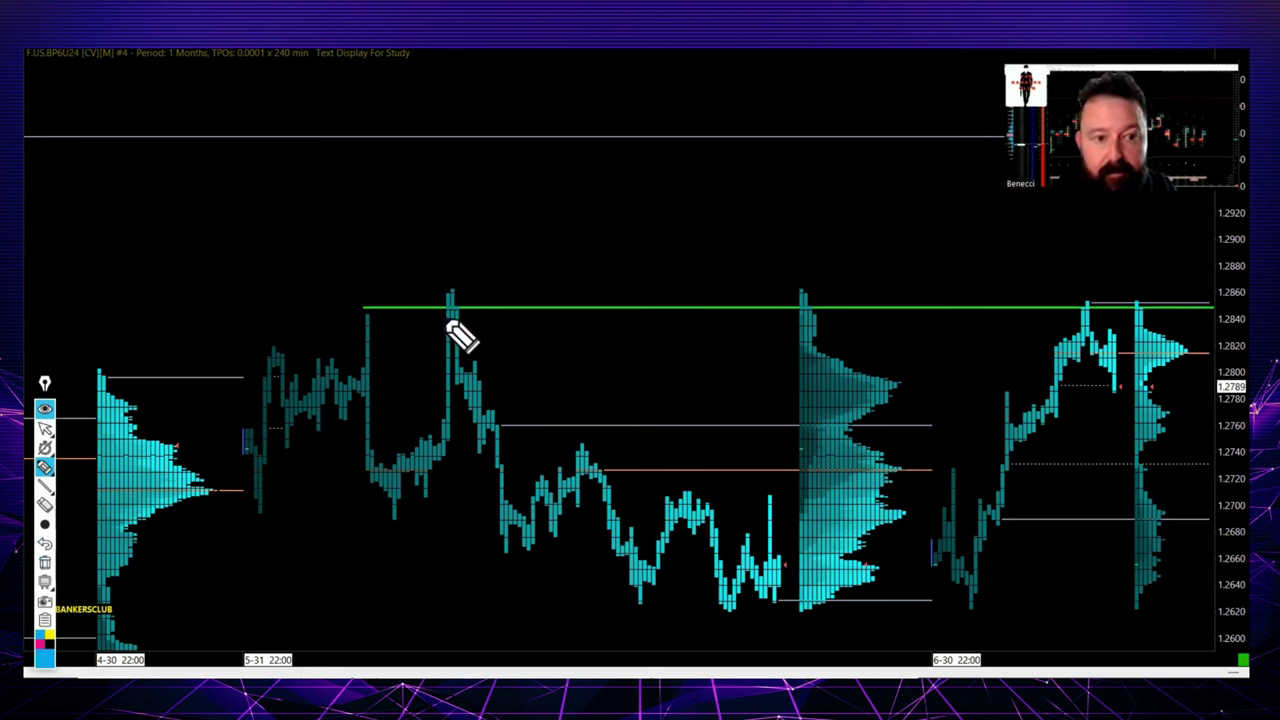
pyautogui.moveTo(437, 313)
pyautogui.mouseDown()
pyautogui.moveTo(469, 312)
pyautogui.moveTo(467, 285)
pyautogui.moveTo(431, 290)
pyautogui.moveTo(460, 314)
pyautogui.mouseUp()
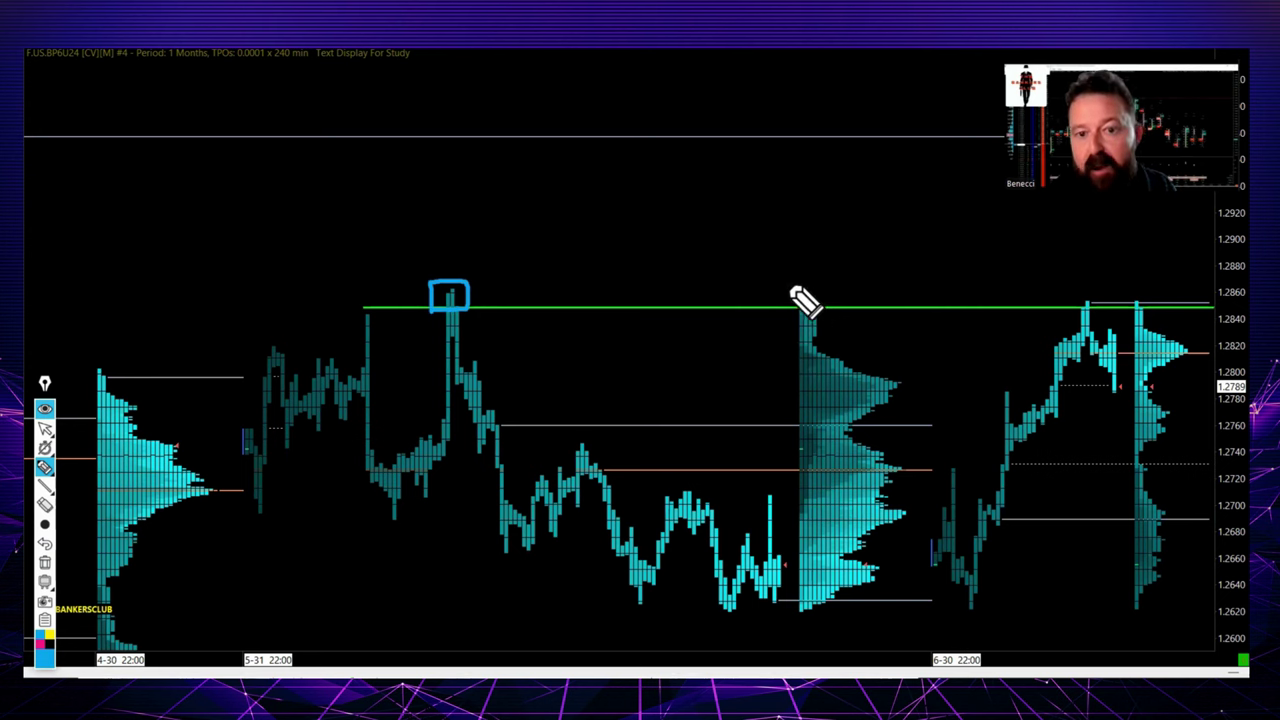
pyautogui.moveTo(793, 292)
pyautogui.mouseDown()
pyautogui.moveTo(800, 305)
pyautogui.moveTo(810, 282)
pyautogui.moveTo(837, 297)
pyautogui.moveTo(1098, 293)
pyautogui.mouseUp()
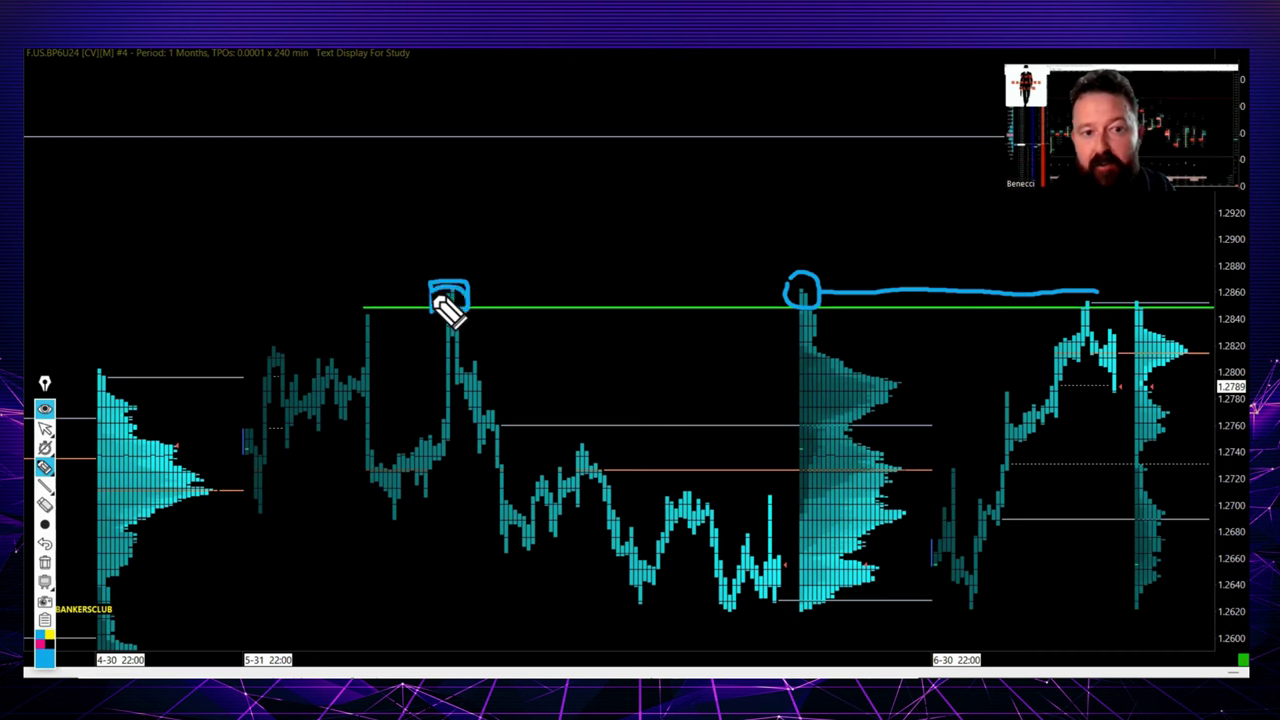
pyautogui.moveTo(453, 302); pyautogui.dragTo(524, 384)
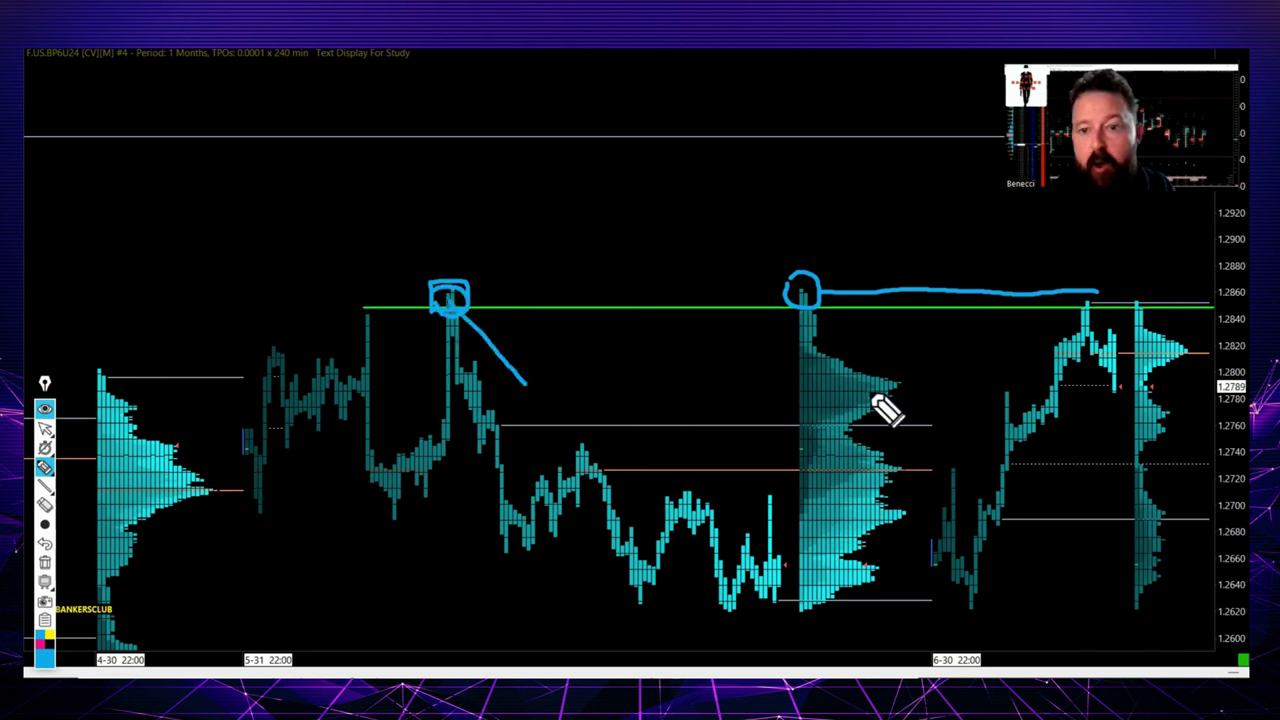
pyautogui.moveTo(1085, 299); pyautogui.dragTo(1114, 387)
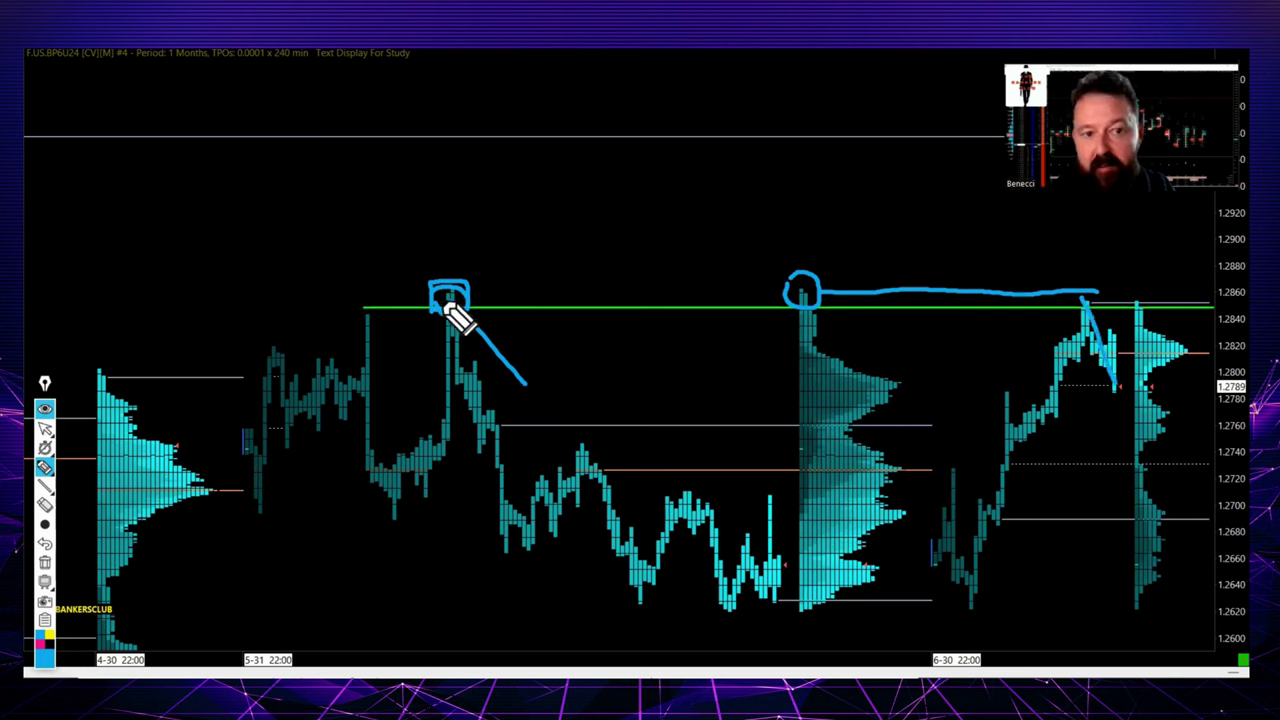
pyautogui.moveTo(447, 304); pyautogui.dragTo(490, 304)
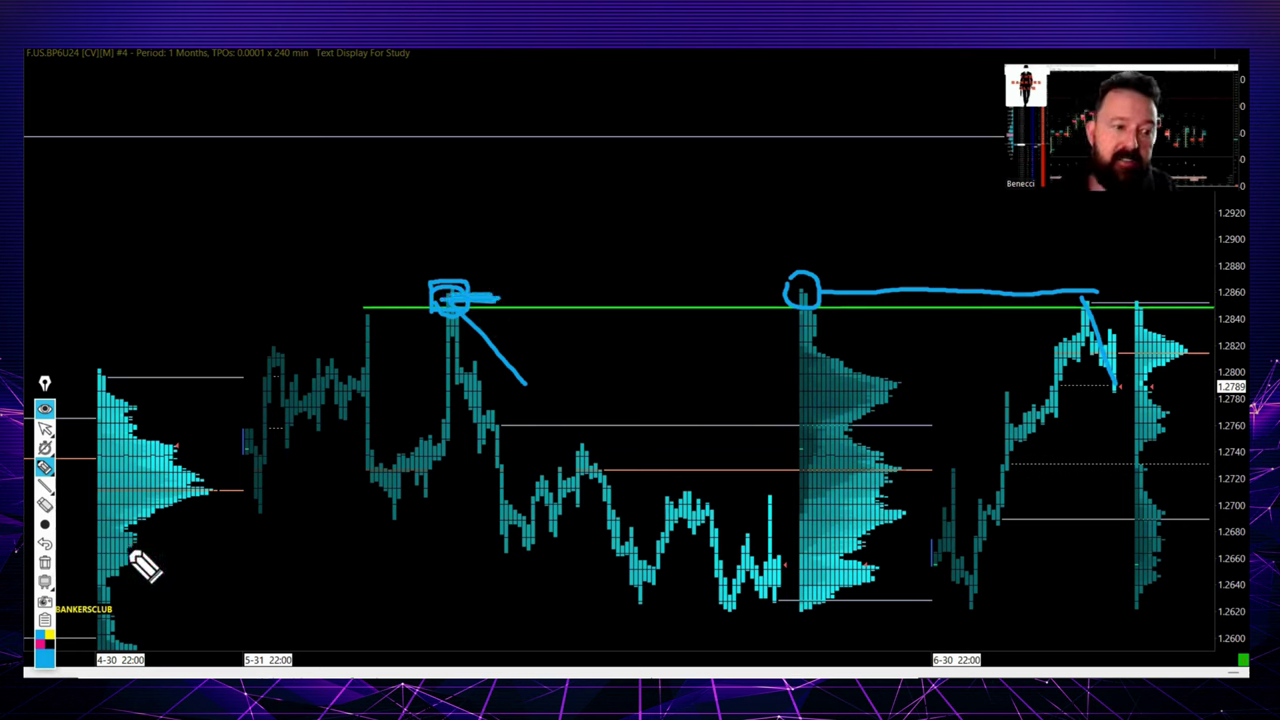
# Step: Redraw a single circle on the peak touching the green line, then erase all ink
pyautogui.click(44, 563)
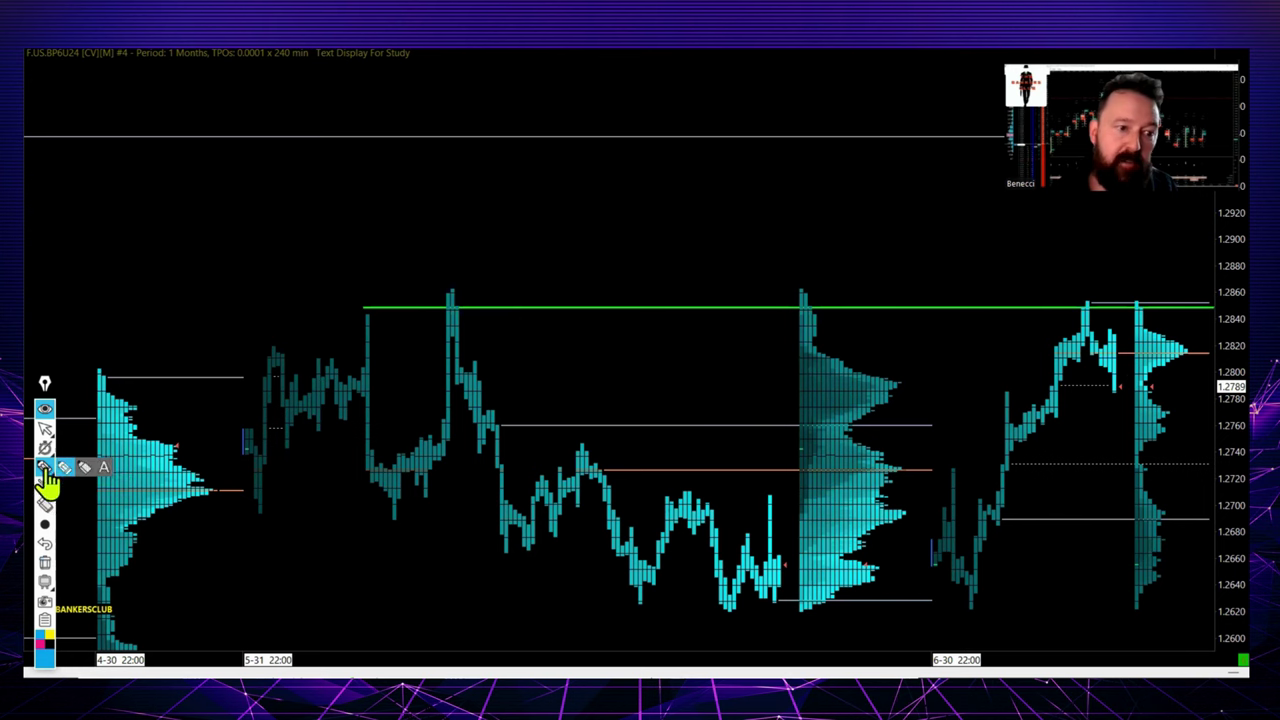
pyautogui.click(45, 470)
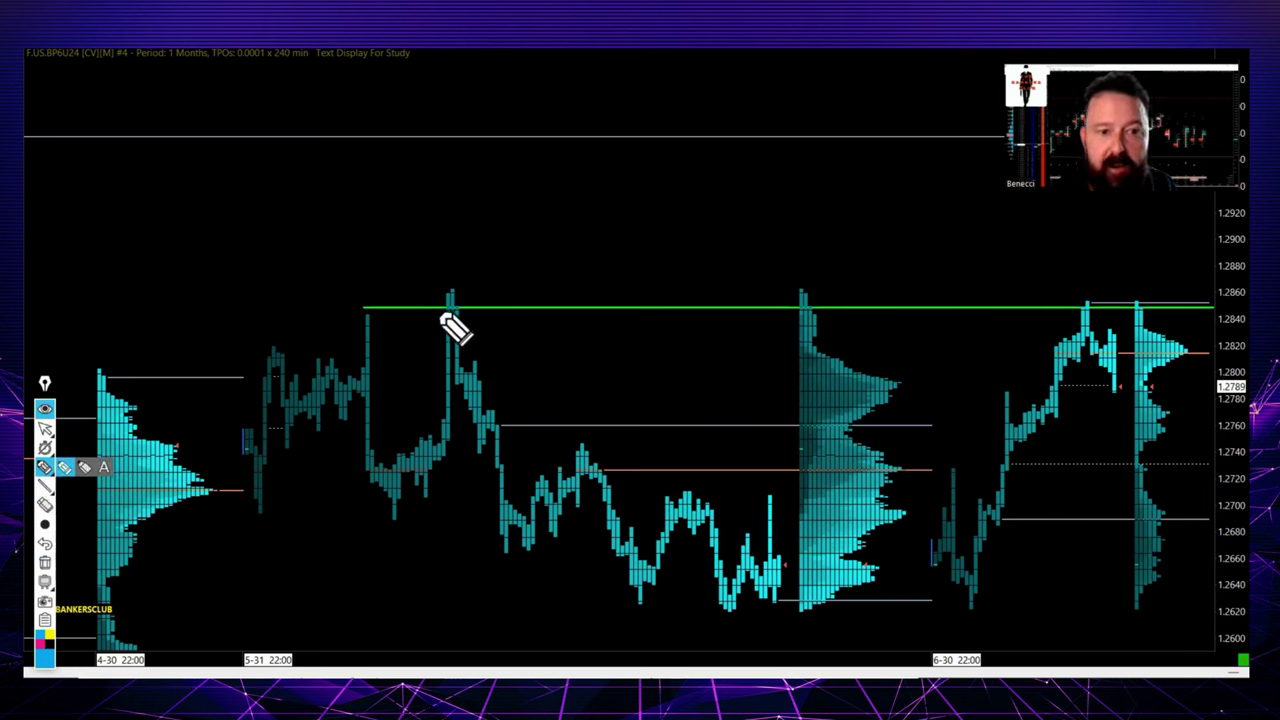
pyautogui.moveTo(457, 323)
pyautogui.mouseDown()
pyautogui.moveTo(471, 303)
pyautogui.moveTo(447, 303)
pyautogui.moveTo(451, 320)
pyautogui.moveTo(473, 302)
pyautogui.moveTo(449, 300)
pyautogui.moveTo(517, 522)
pyautogui.mouseUp()
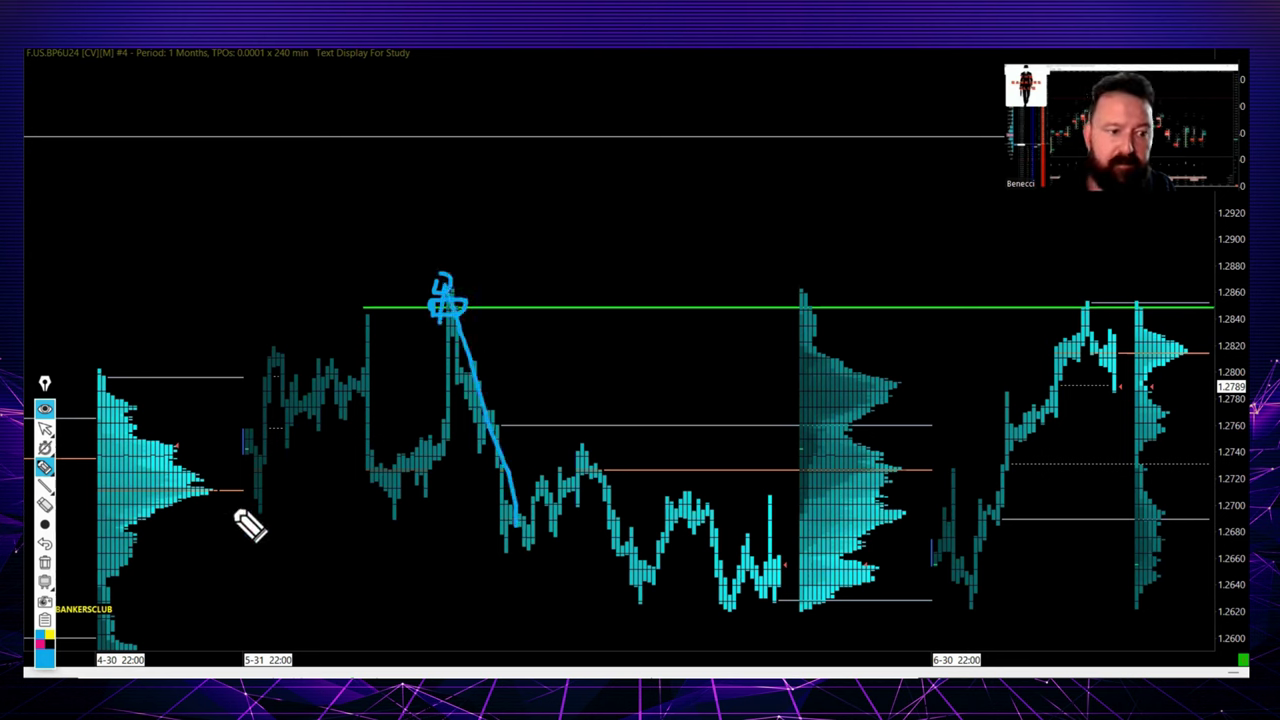
pyautogui.click(45, 566)
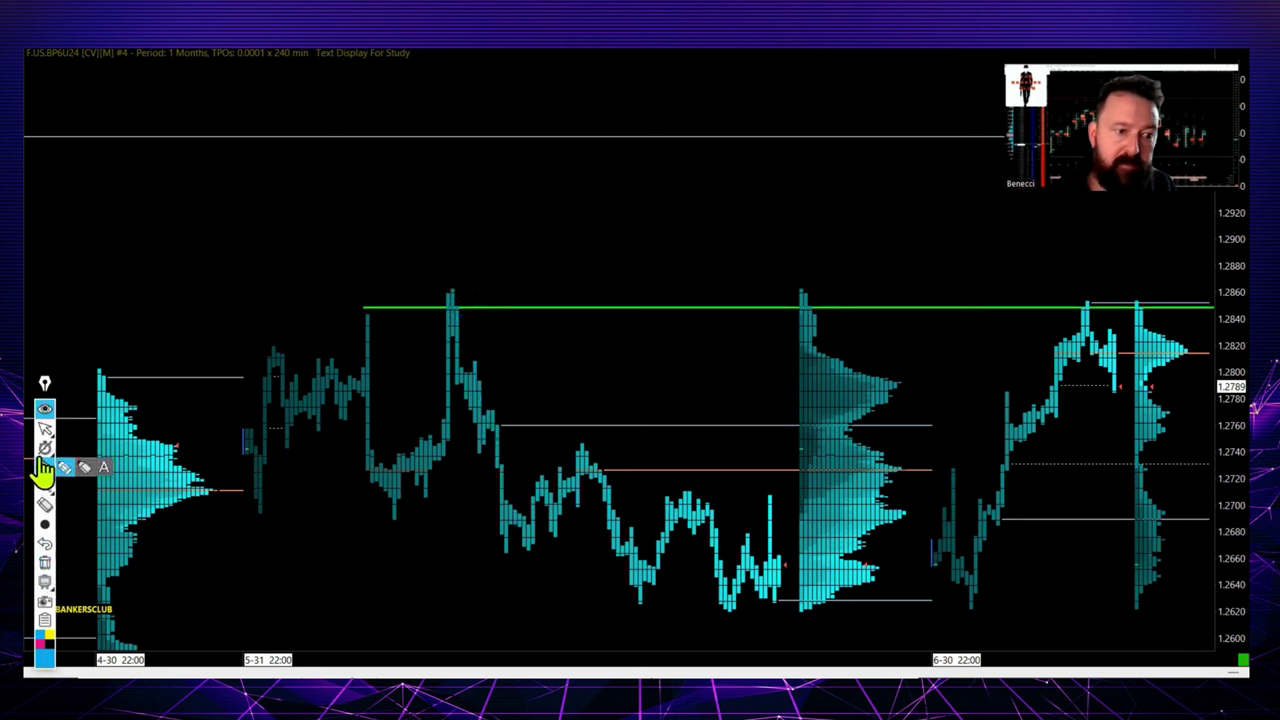
# Step: Minimize the lower-left daily TPO window and bring the line chart in front of VWAP Renko
pyautogui.moveTo(45, 430)
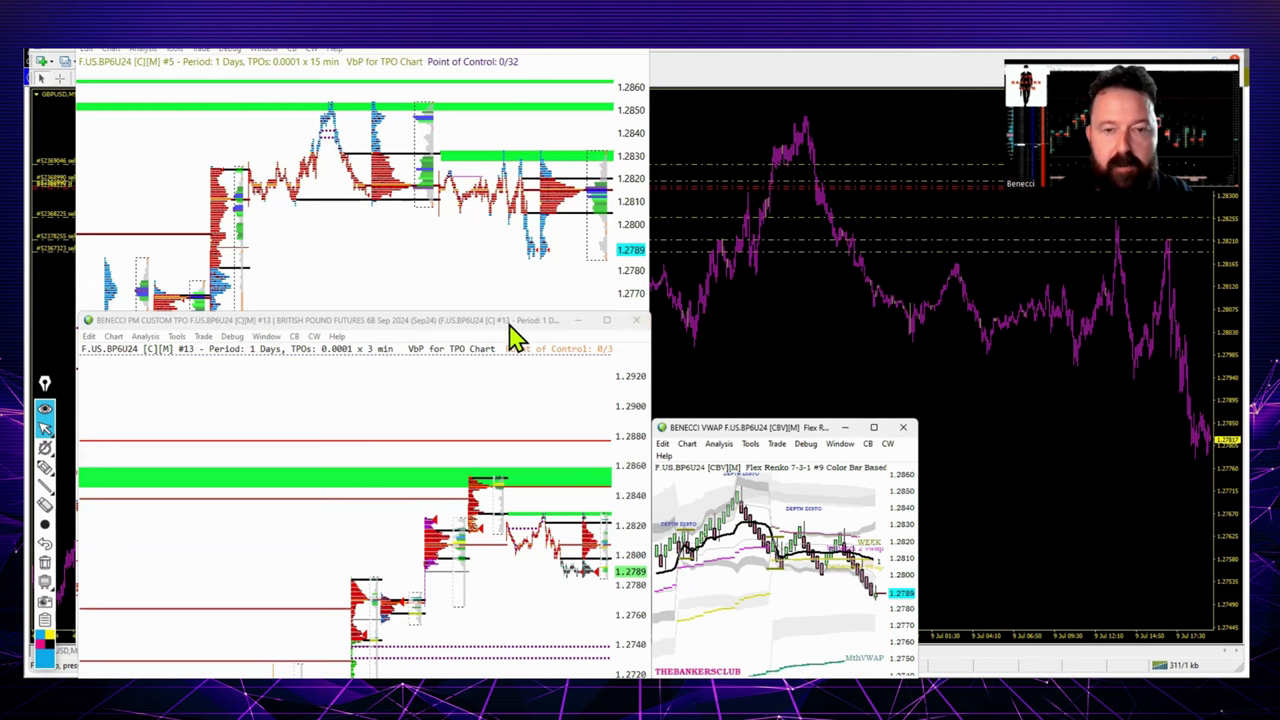
pyautogui.click(512, 338)
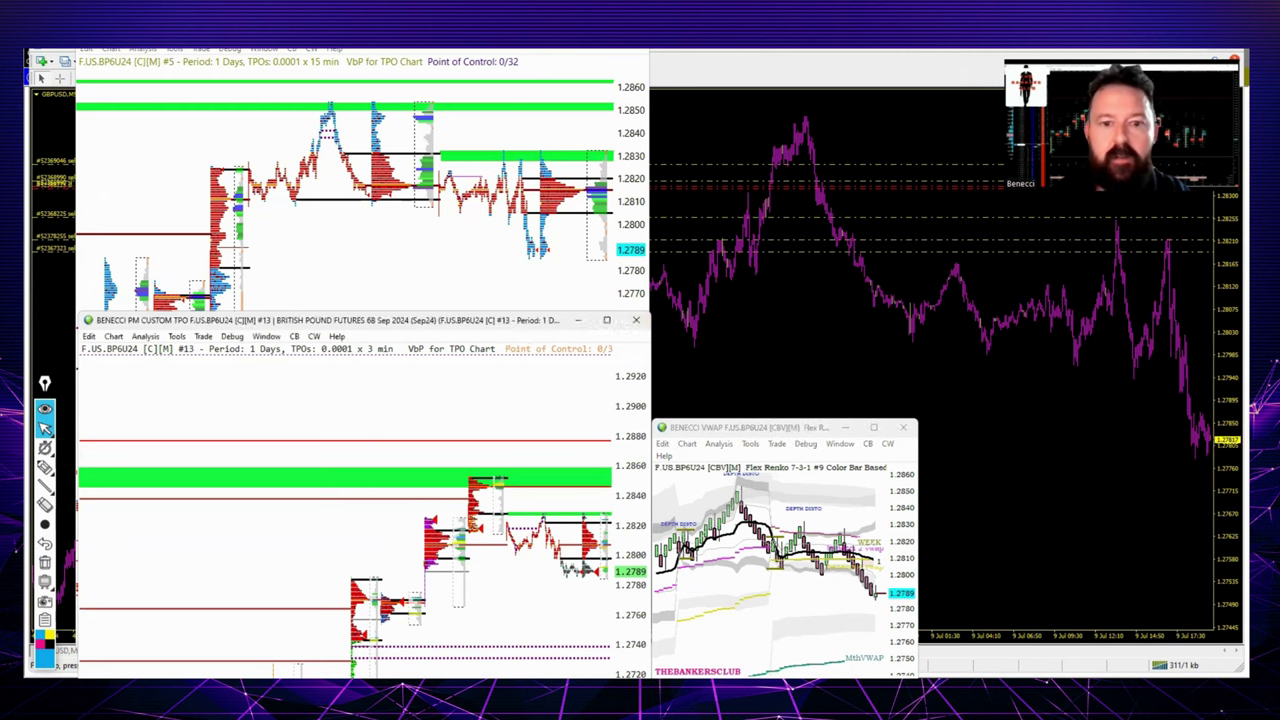
pyautogui.click(577, 321)
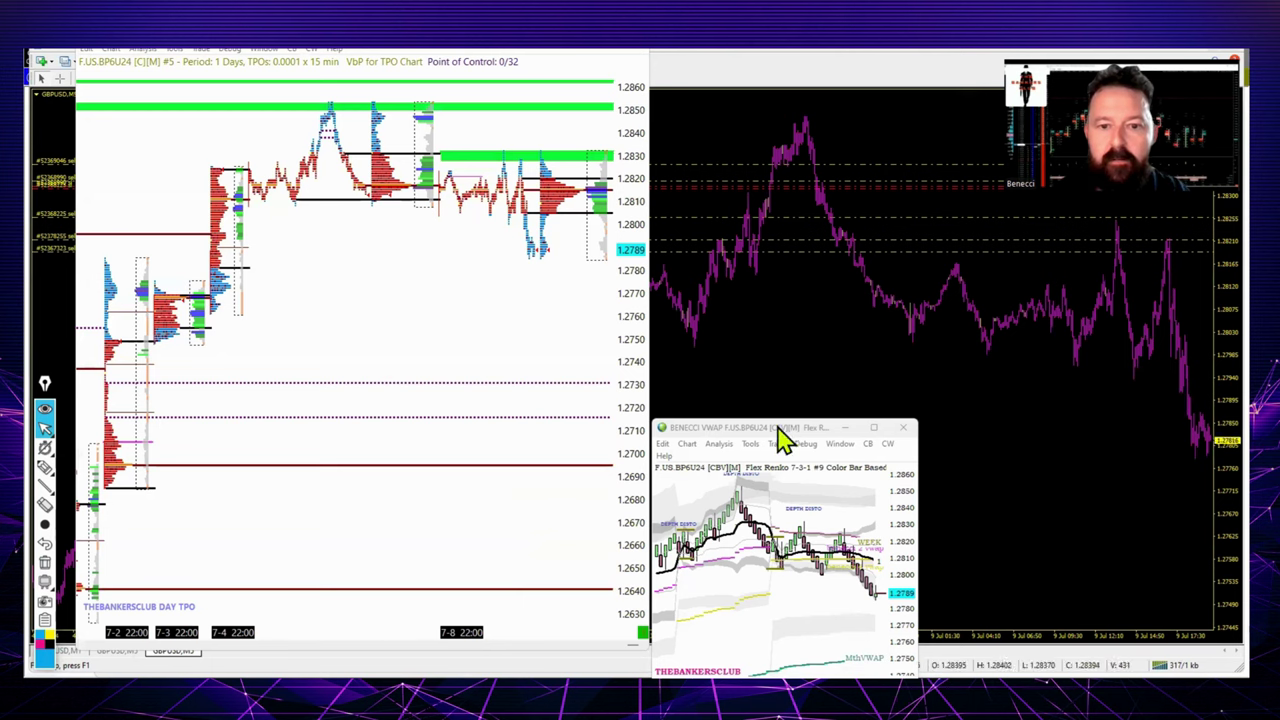
pyautogui.click(983, 462)
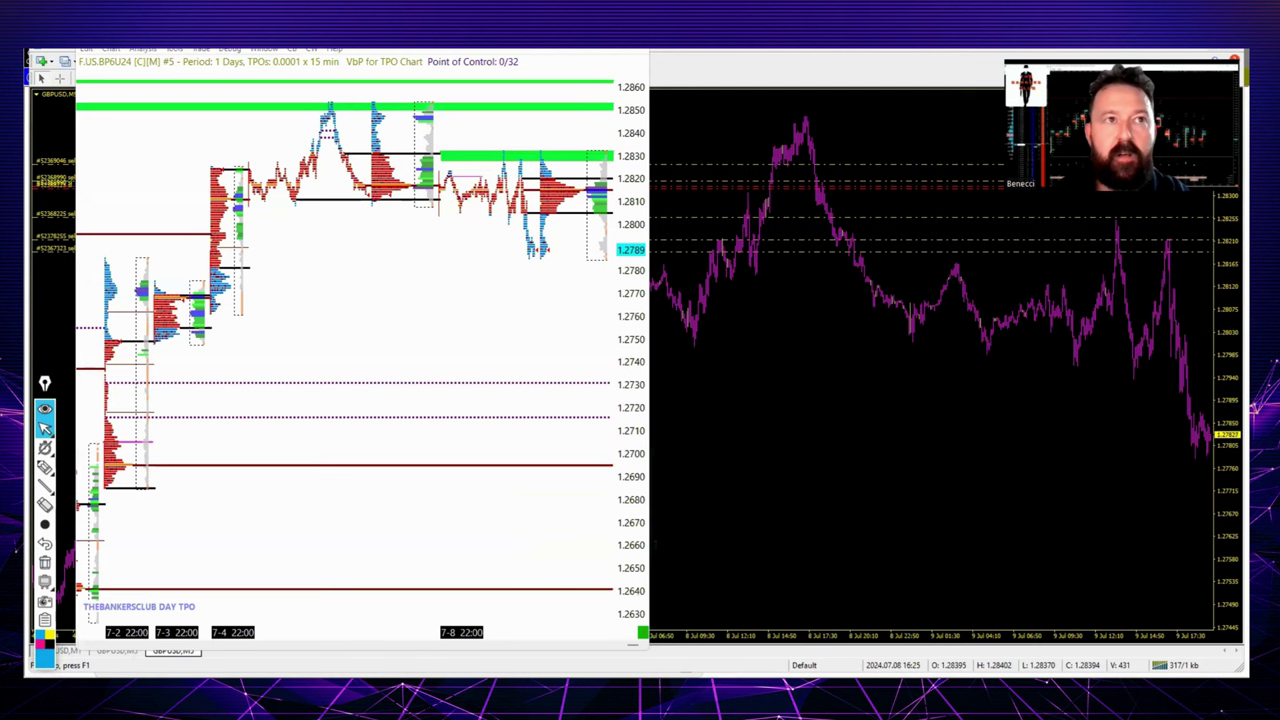
# Step: Maximize the daily TPO chart, show higher prices, and sketch then clear trial marks around the 1.2850 high
pyautogui.doubleClick(614, 54)
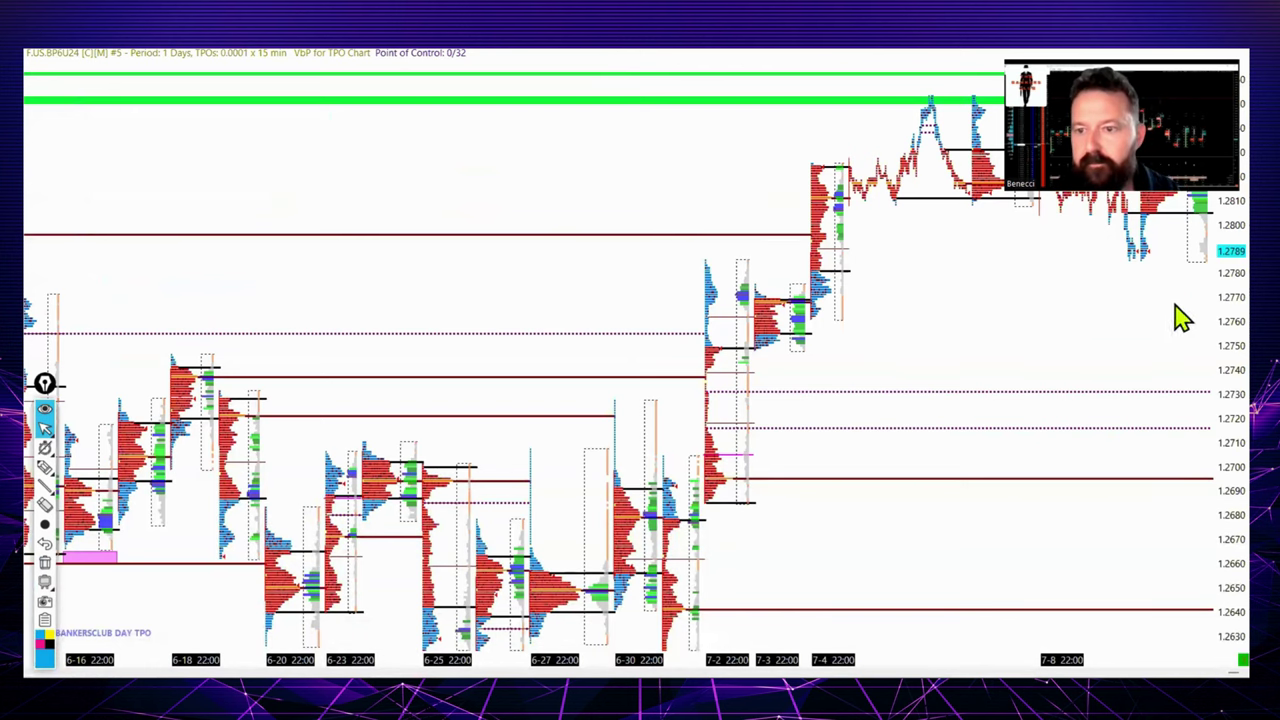
pyautogui.moveTo(1208, 308); pyautogui.dragTo(1203, 428)
pyautogui.moveTo(45, 467)
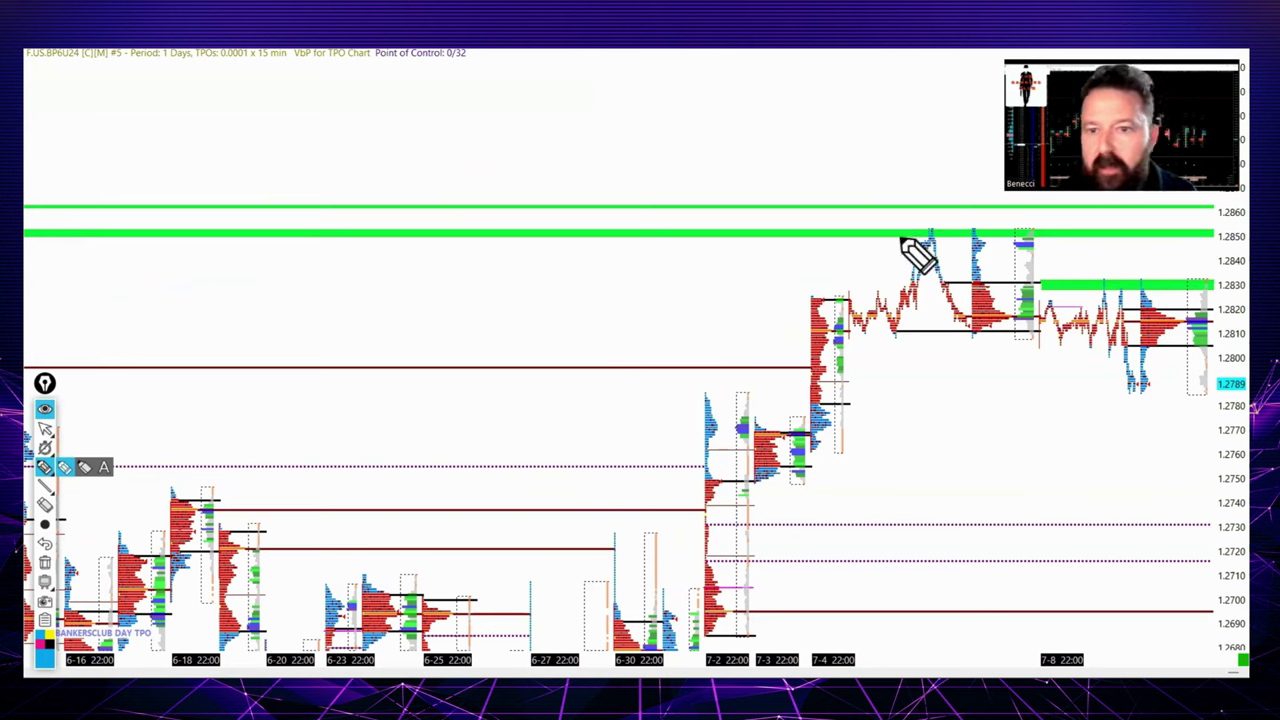
pyautogui.moveTo(912, 228)
pyautogui.mouseDown()
pyautogui.moveTo(914, 248)
pyautogui.moveTo(940, 250)
pyautogui.moveTo(946, 228)
pyautogui.moveTo(917, 232)
pyautogui.mouseUp()
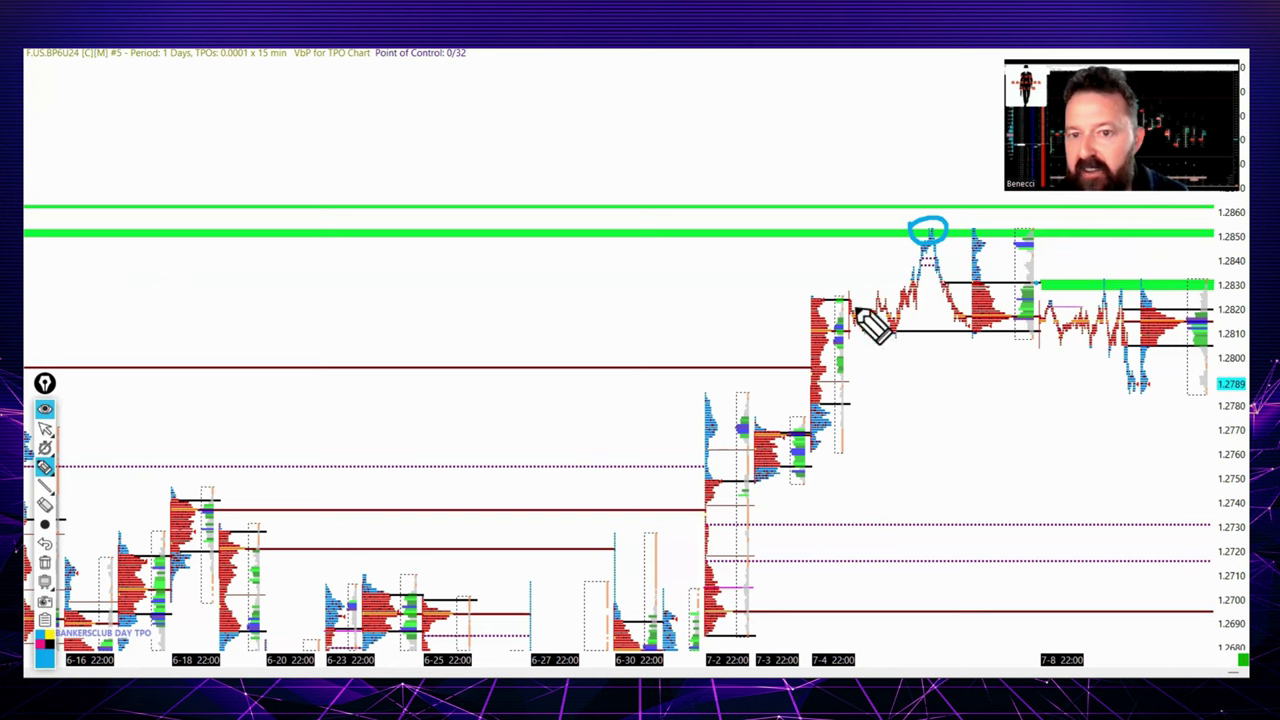
pyautogui.moveTo(846, 303)
pyautogui.mouseDown()
pyautogui.moveTo(908, 346)
pyautogui.moveTo(1001, 341)
pyautogui.moveTo(975, 215)
pyautogui.moveTo(850, 300)
pyautogui.moveTo(852, 335)
pyautogui.mouseUp()
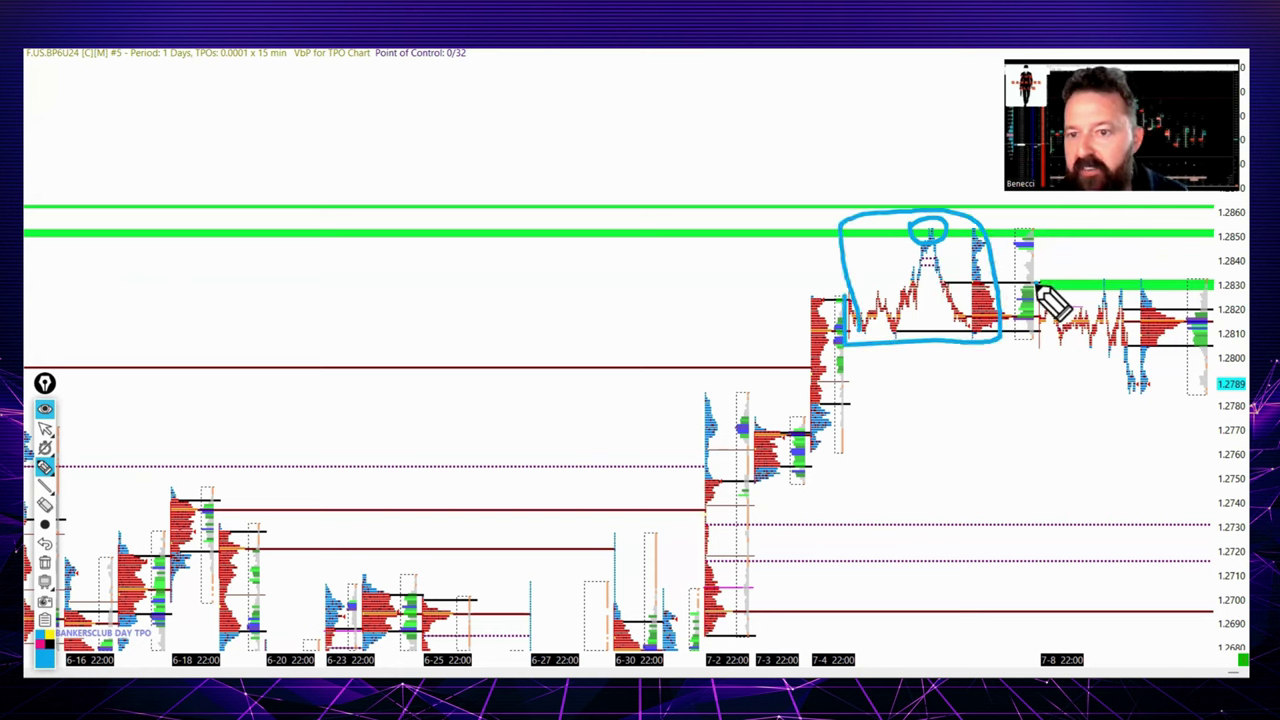
pyautogui.moveTo(1038, 287)
pyautogui.mouseDown()
pyautogui.moveTo(1051, 406)
pyautogui.moveTo(1163, 338)
pyautogui.moveTo(1137, 272)
pyautogui.moveTo(1047, 284)
pyautogui.mouseUp()
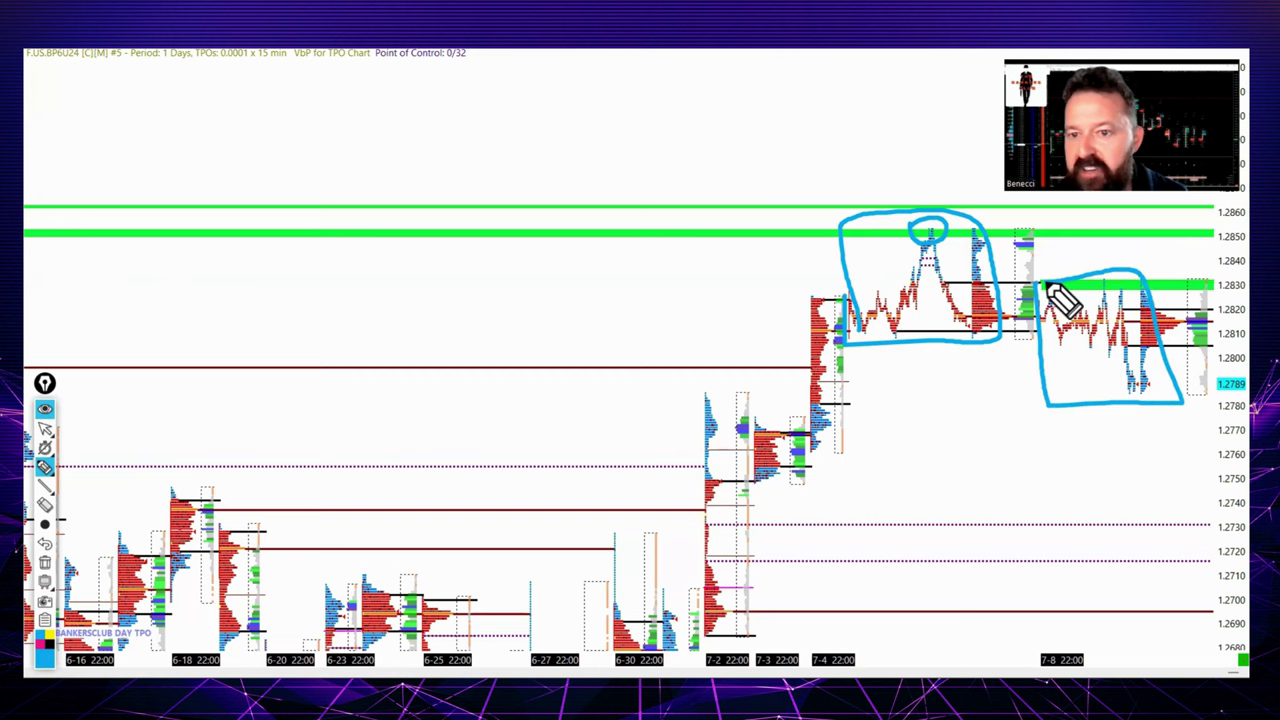
pyautogui.click(48, 575)
# Step: Circle the 1.2850 peak, the 1.2825 swing high and low, and line the 1.2830 band
pyautogui.moveTo(46, 478)
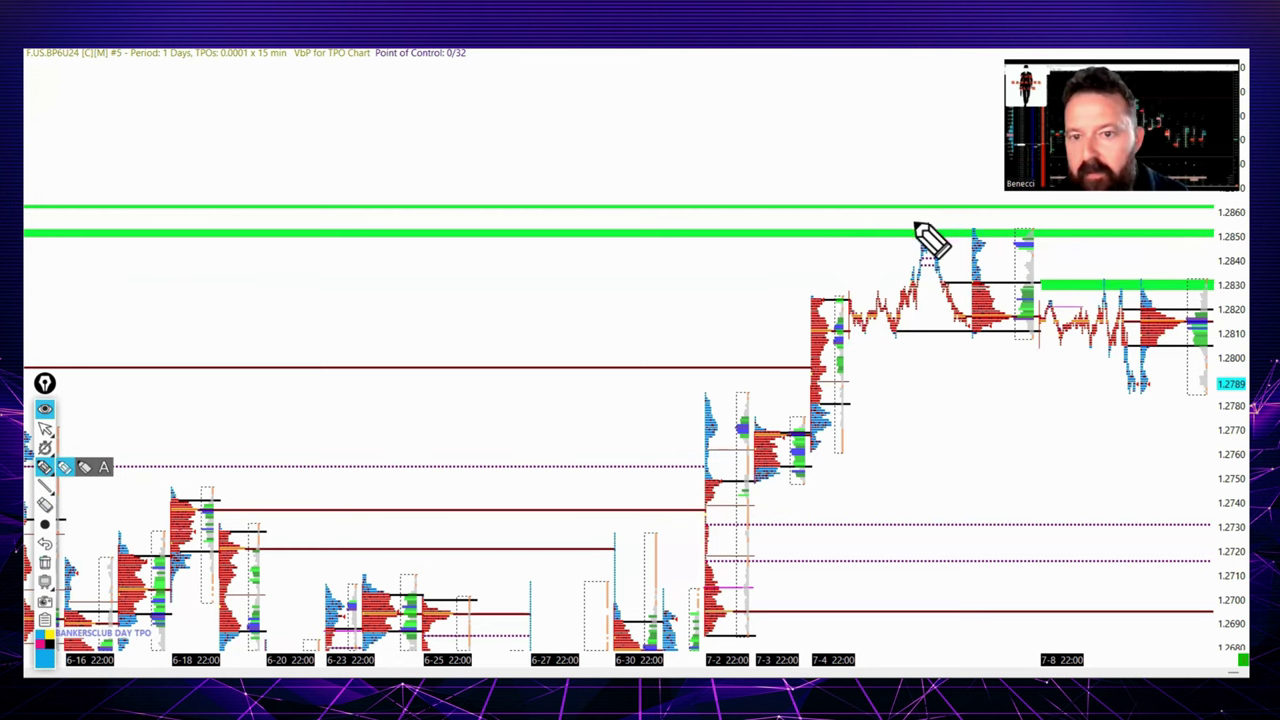
pyautogui.moveTo(912, 224); pyautogui.dragTo(946, 240)
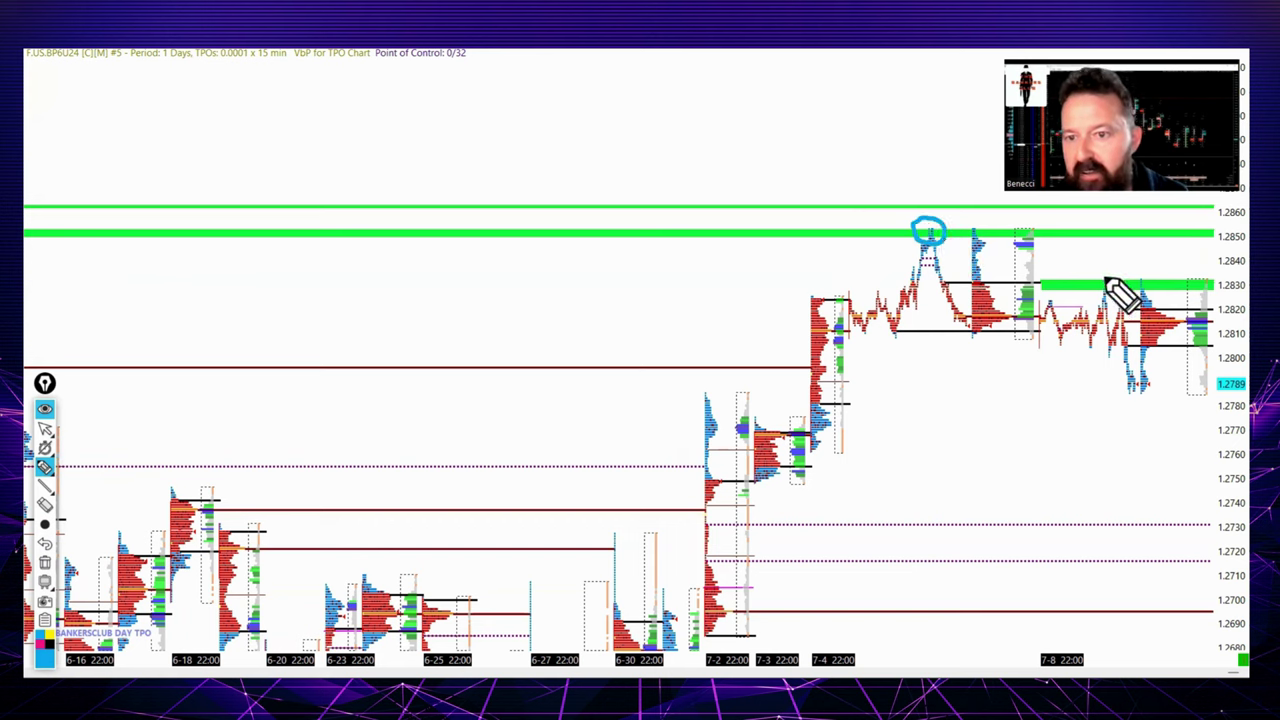
pyautogui.moveTo(1046, 298)
pyautogui.mouseDown()
pyautogui.moveTo(1060, 306)
pyautogui.moveTo(1046, 296)
pyautogui.mouseUp()
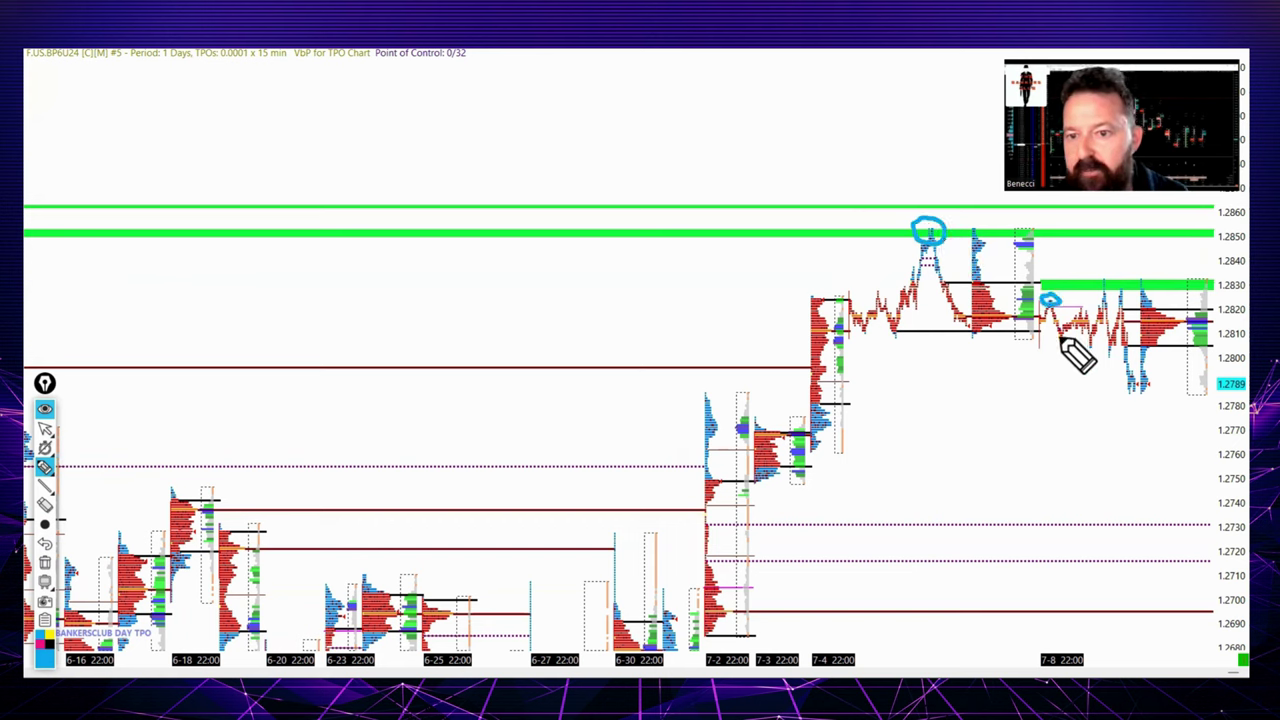
pyautogui.moveTo(1062, 335); pyautogui.dragTo(1055, 338)
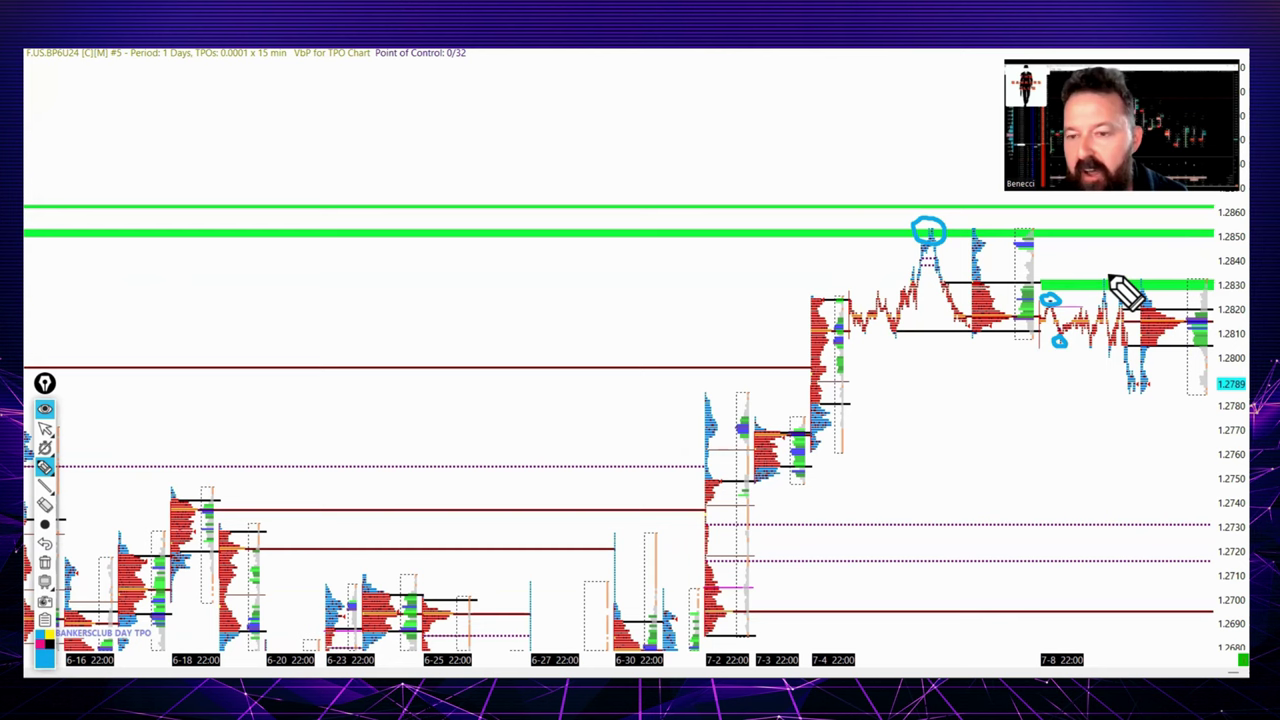
pyautogui.moveTo(1094, 286); pyautogui.dragTo(1122, 292)
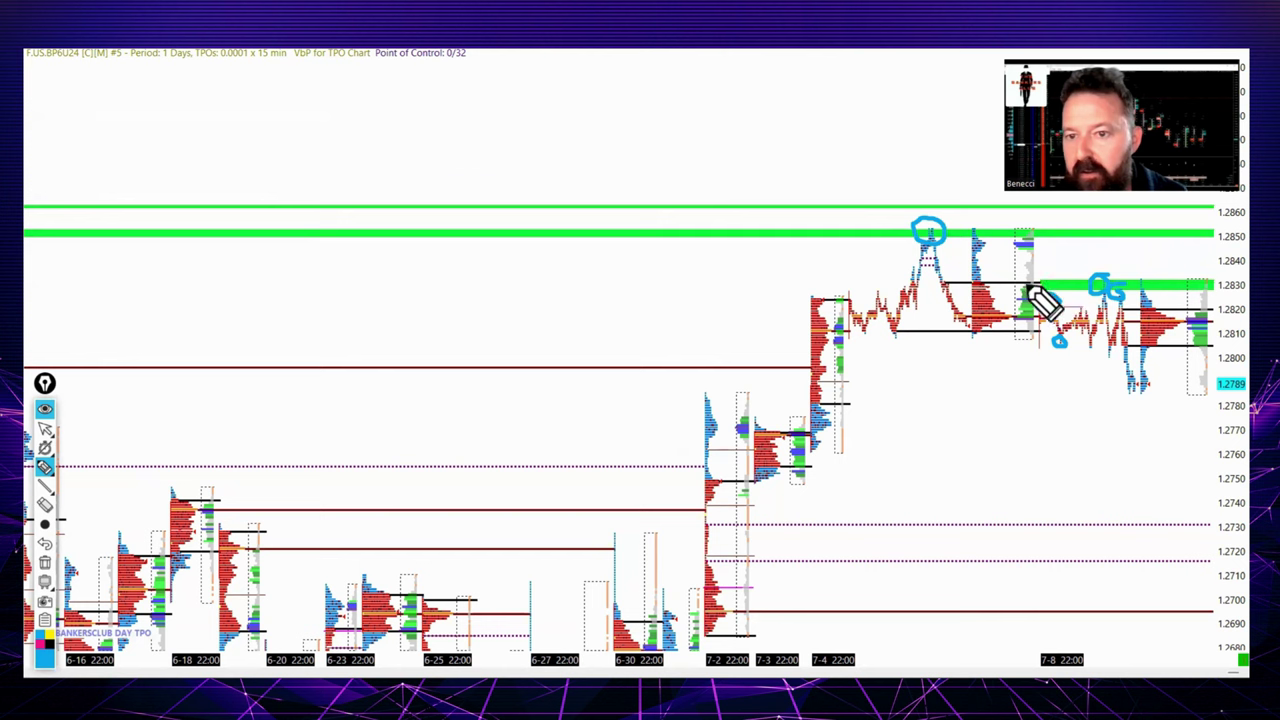
pyautogui.moveTo(1003, 286); pyautogui.dragTo(1115, 287)
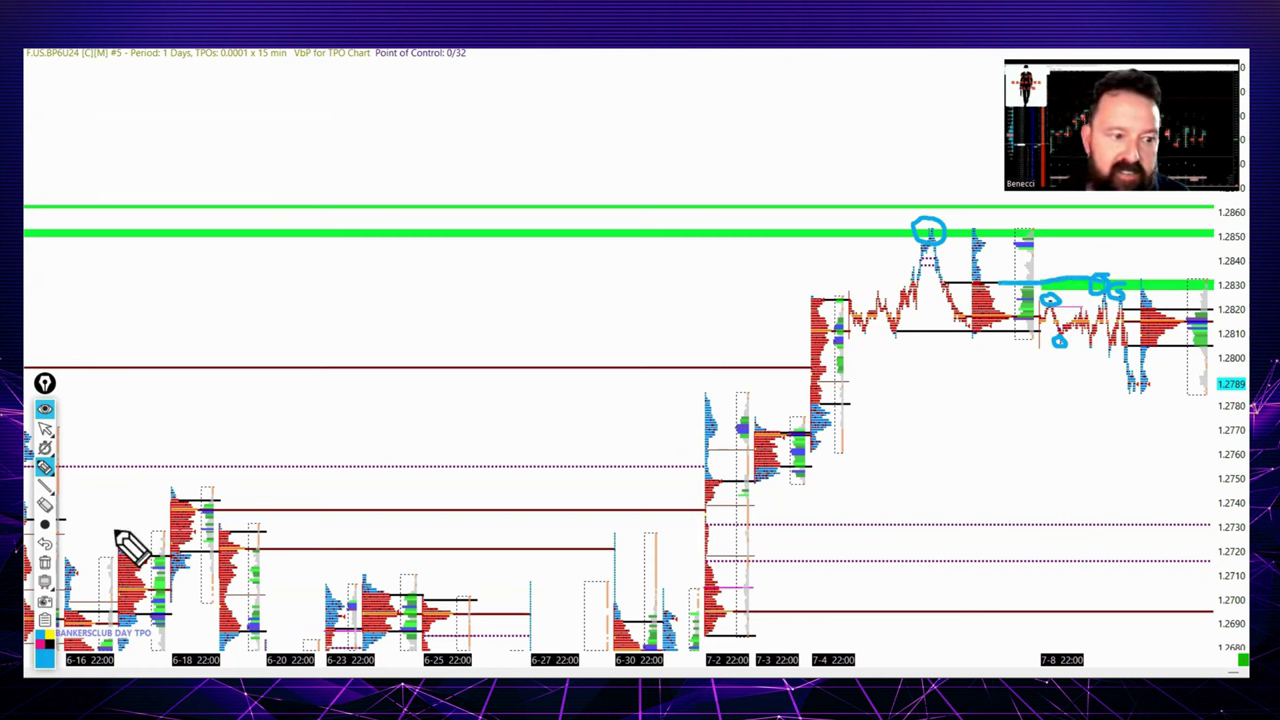
# Step: Redraw cleanly: a line along the green 1.2830 band and a circle on the 1.2850 peak
pyautogui.click(45, 565)
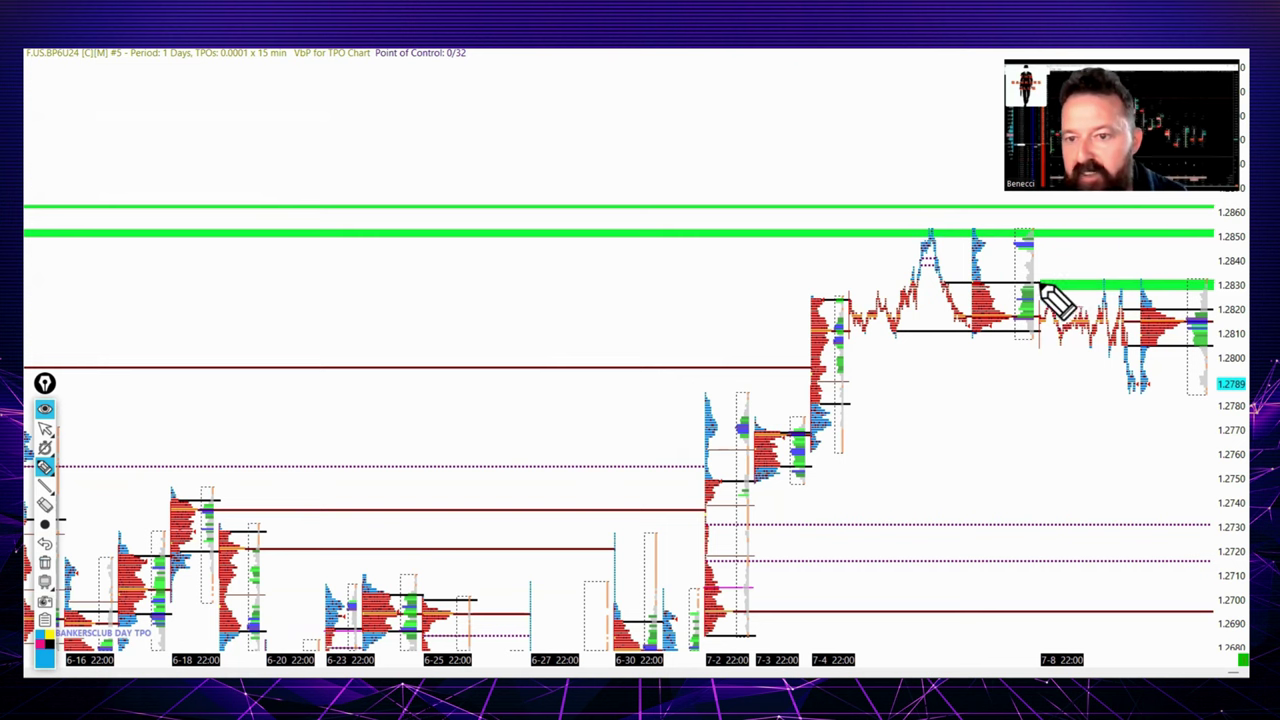
pyautogui.moveTo(1040, 284); pyautogui.dragTo(1118, 286)
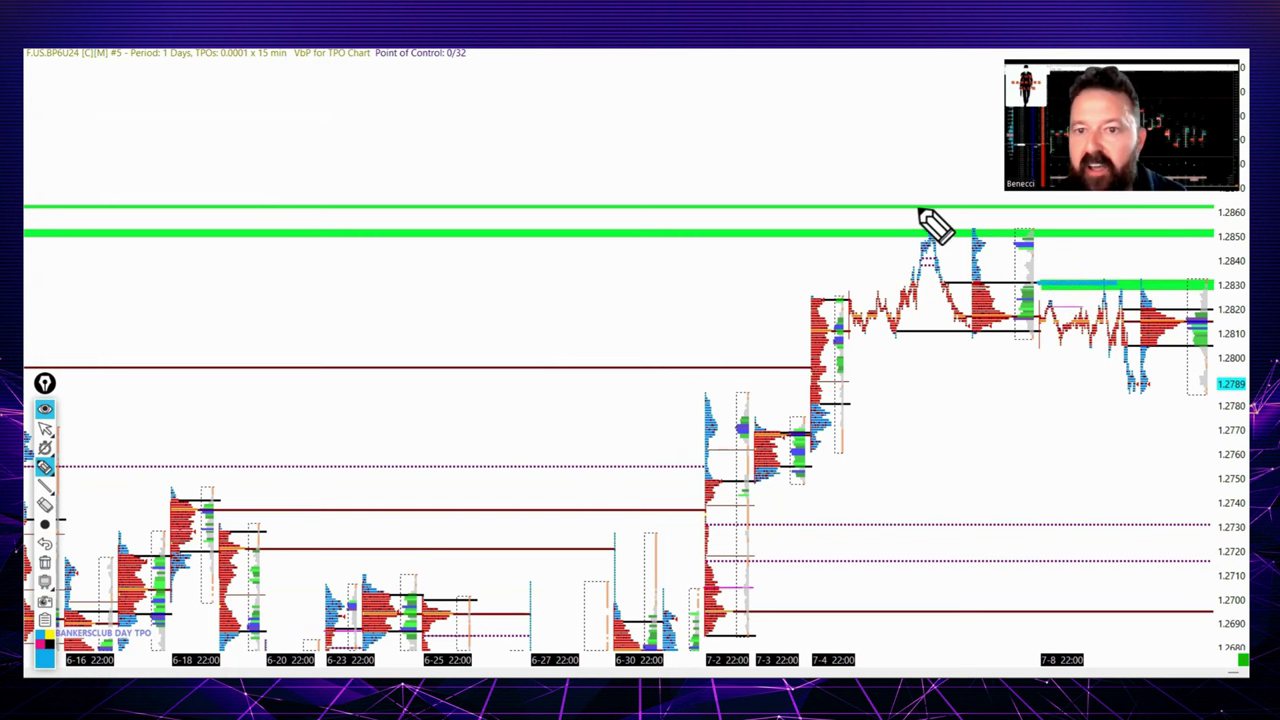
pyautogui.moveTo(929, 229)
pyautogui.mouseDown()
pyautogui.moveTo(951, 234)
pyautogui.moveTo(937, 220)
pyautogui.mouseUp()
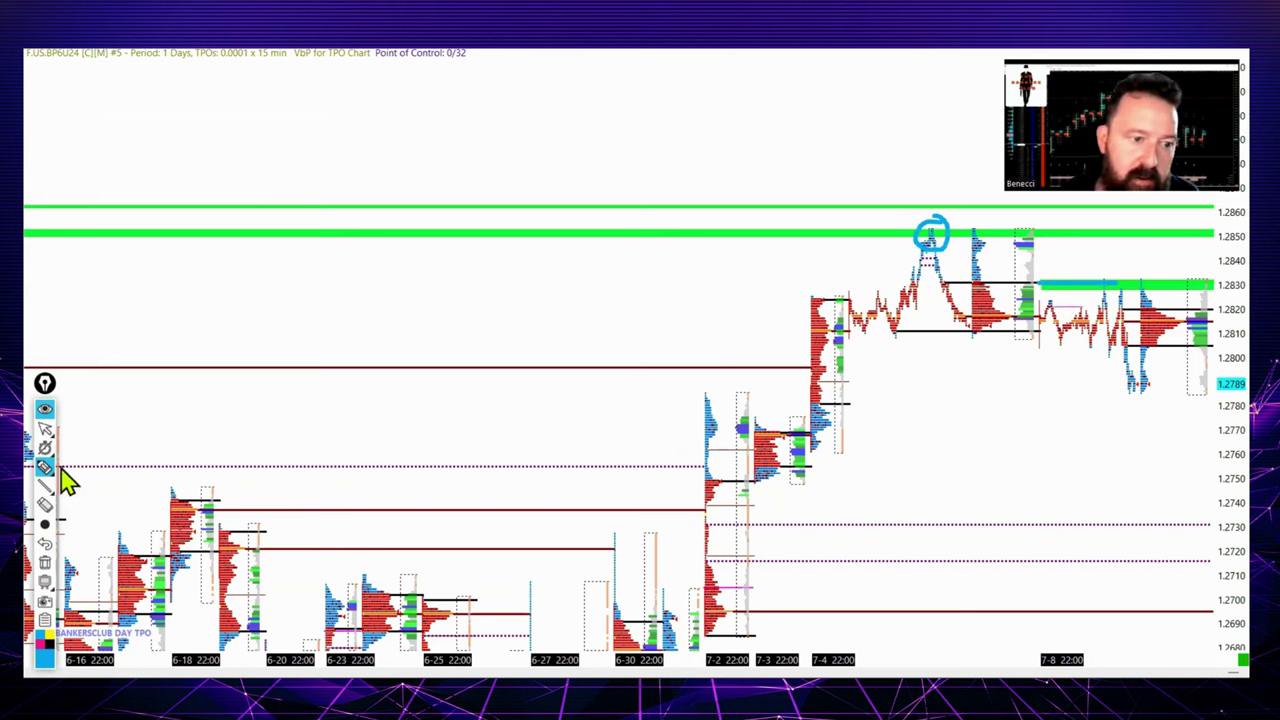
pyautogui.click(47, 430)
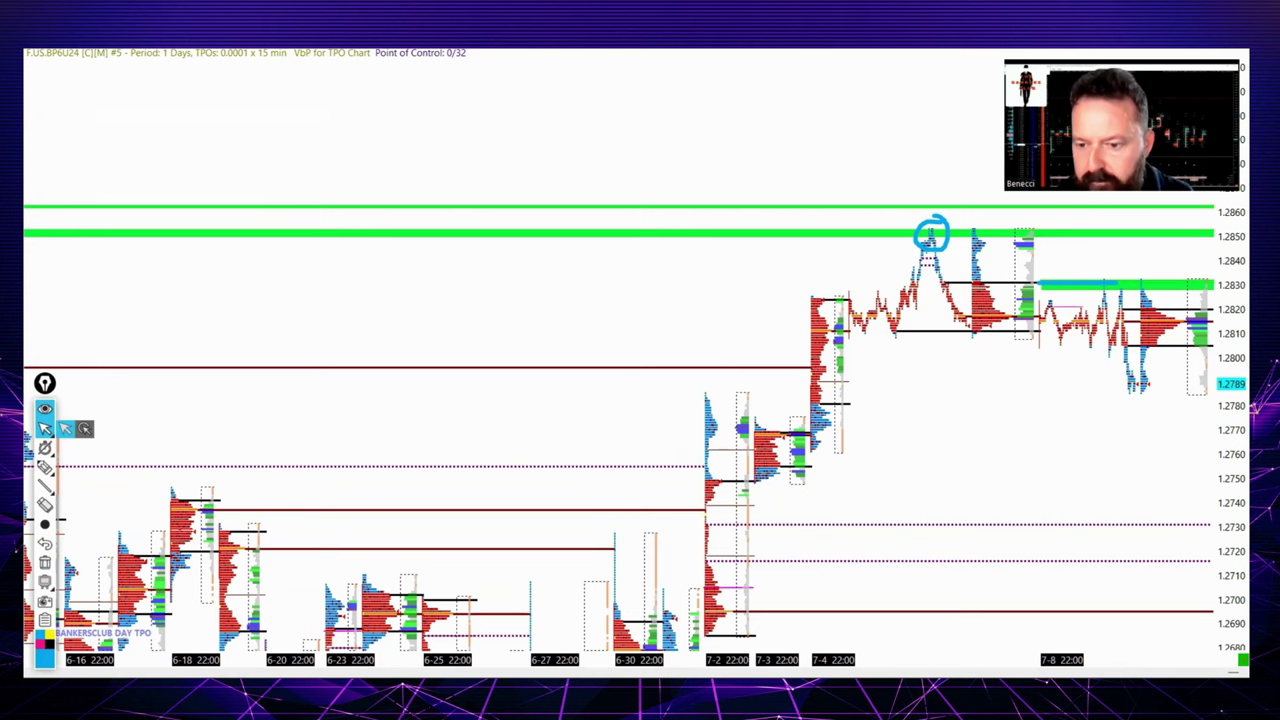
# Step: Scroll the TPO chart, trace the red level into the June high, then clear it
pyautogui.scroll(10, 620, 450)
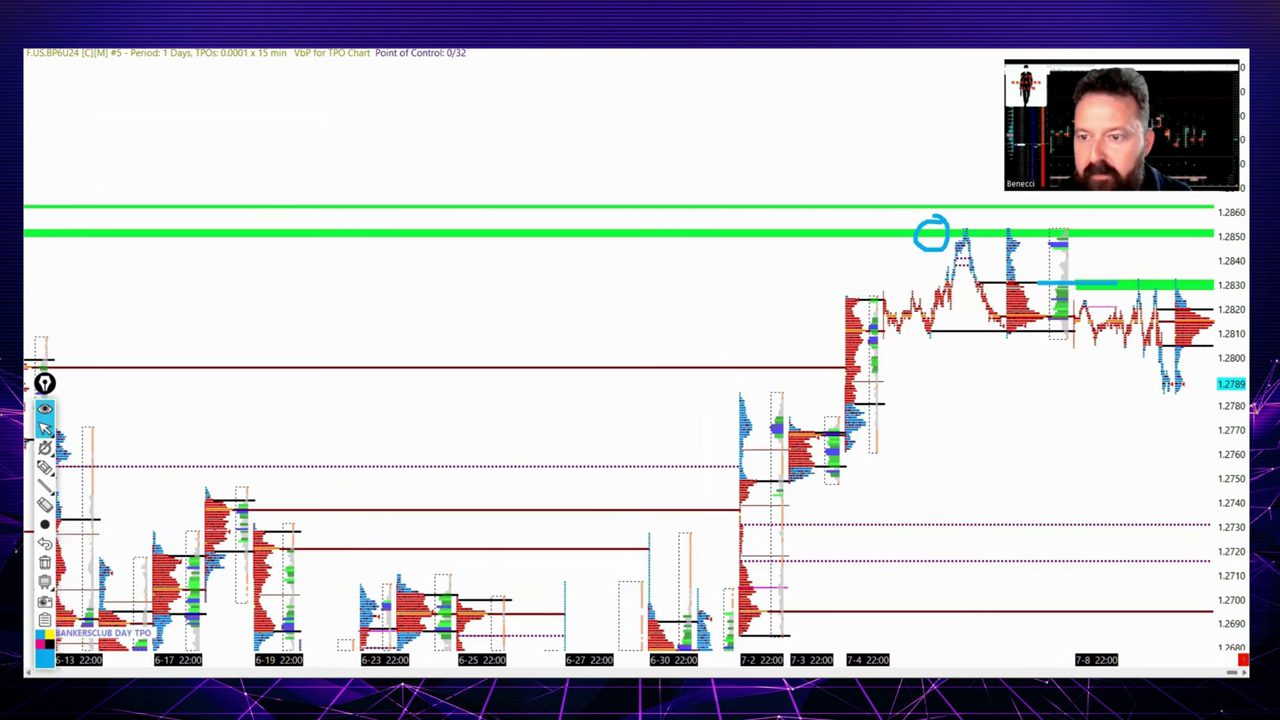
pyautogui.scroll(10, 620, 450)
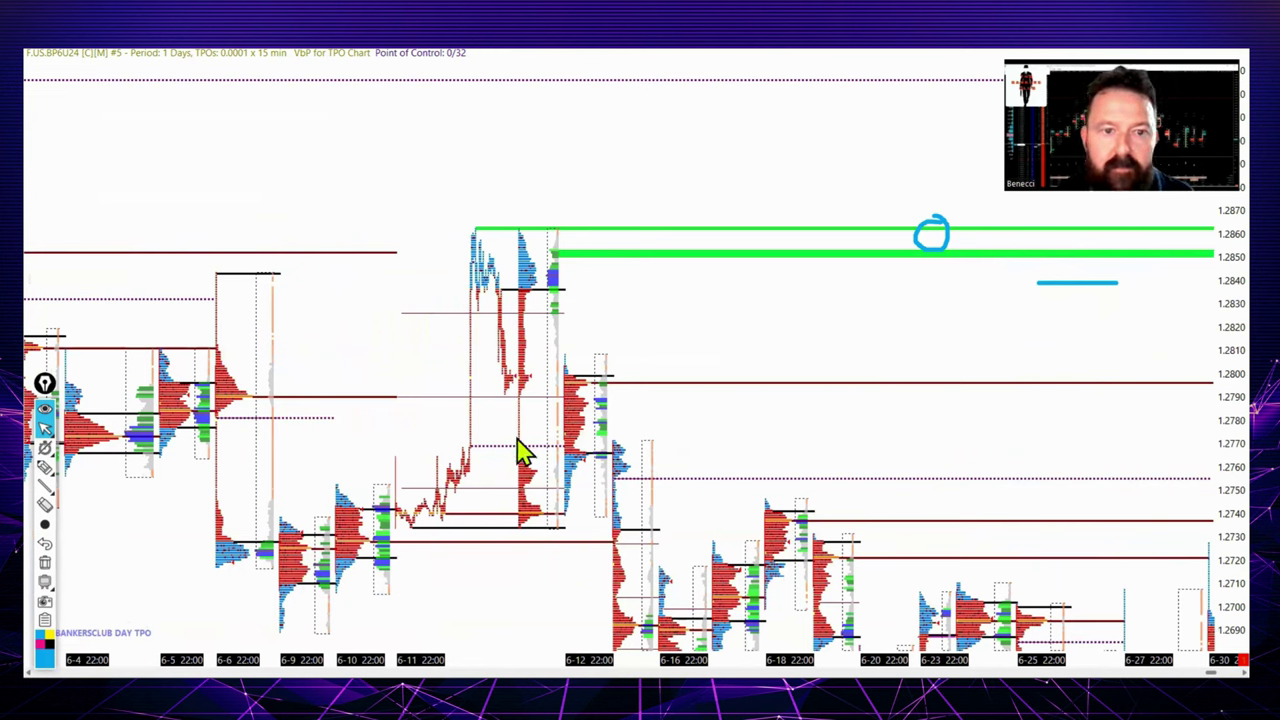
pyautogui.click(45, 467)
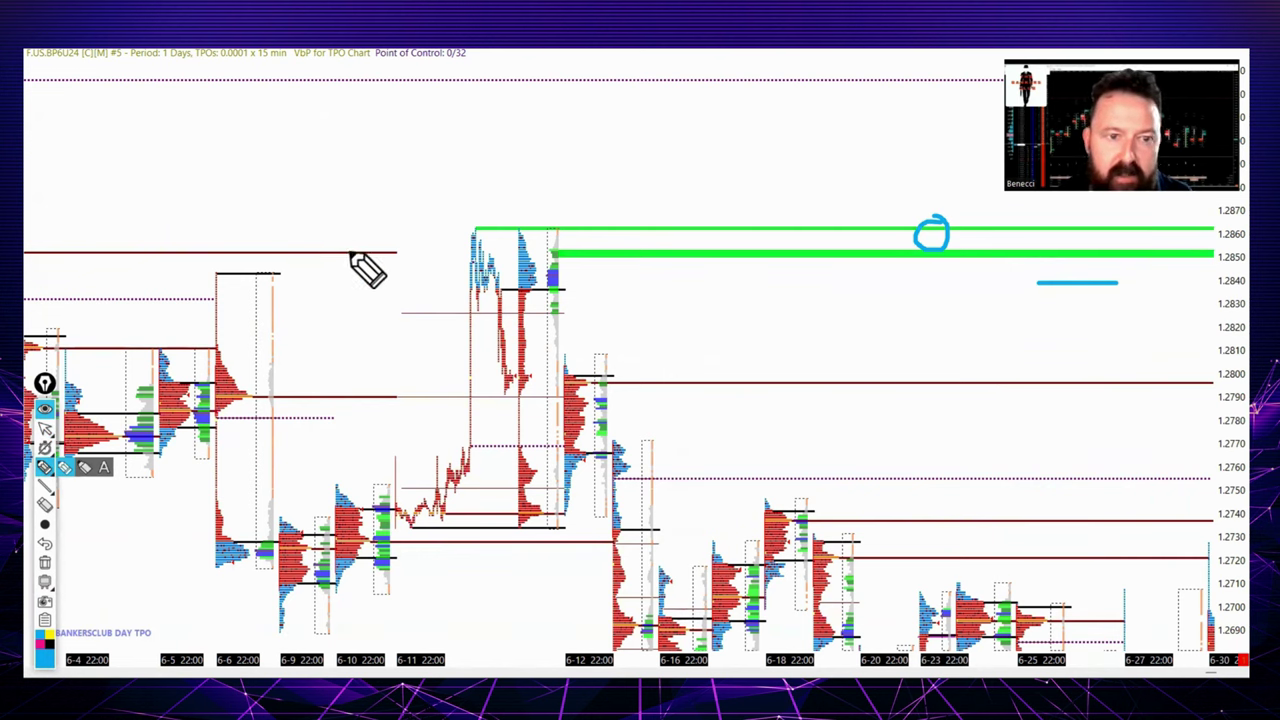
pyautogui.moveTo(350, 254)
pyautogui.mouseDown()
pyautogui.moveTo(537, 253)
pyautogui.moveTo(527, 330)
pyautogui.mouseUp()
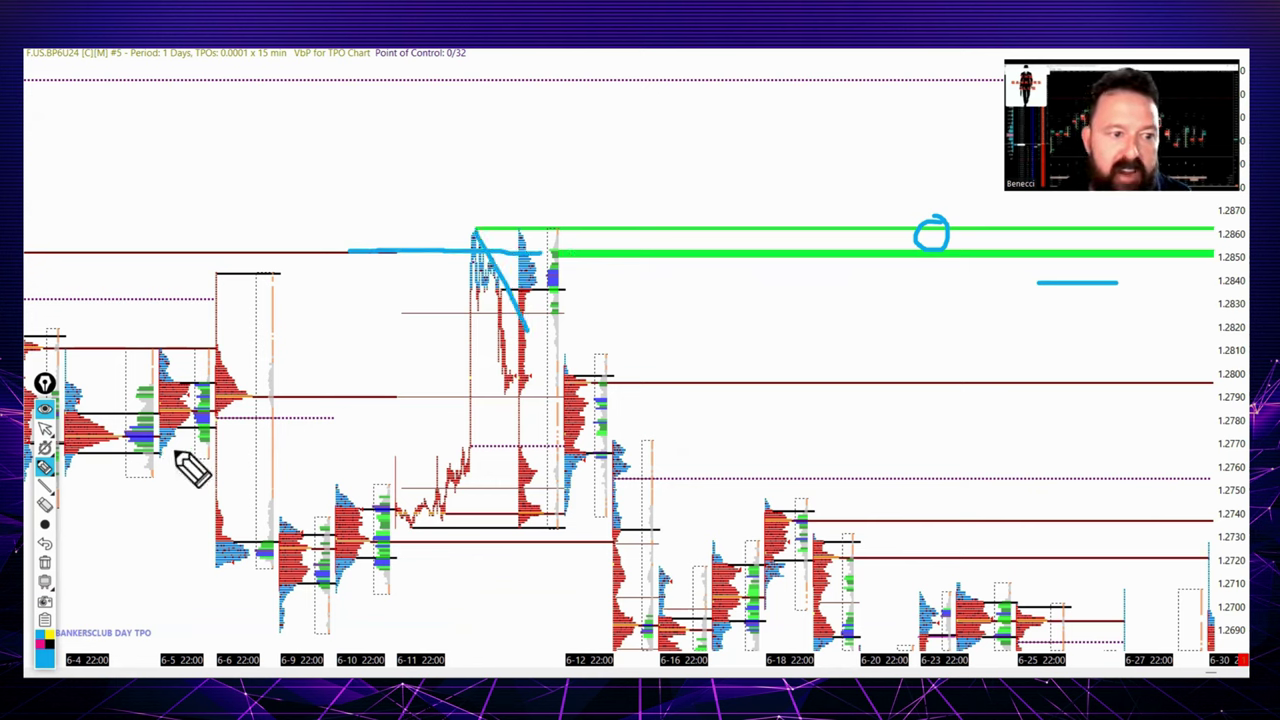
pyautogui.click(44, 564)
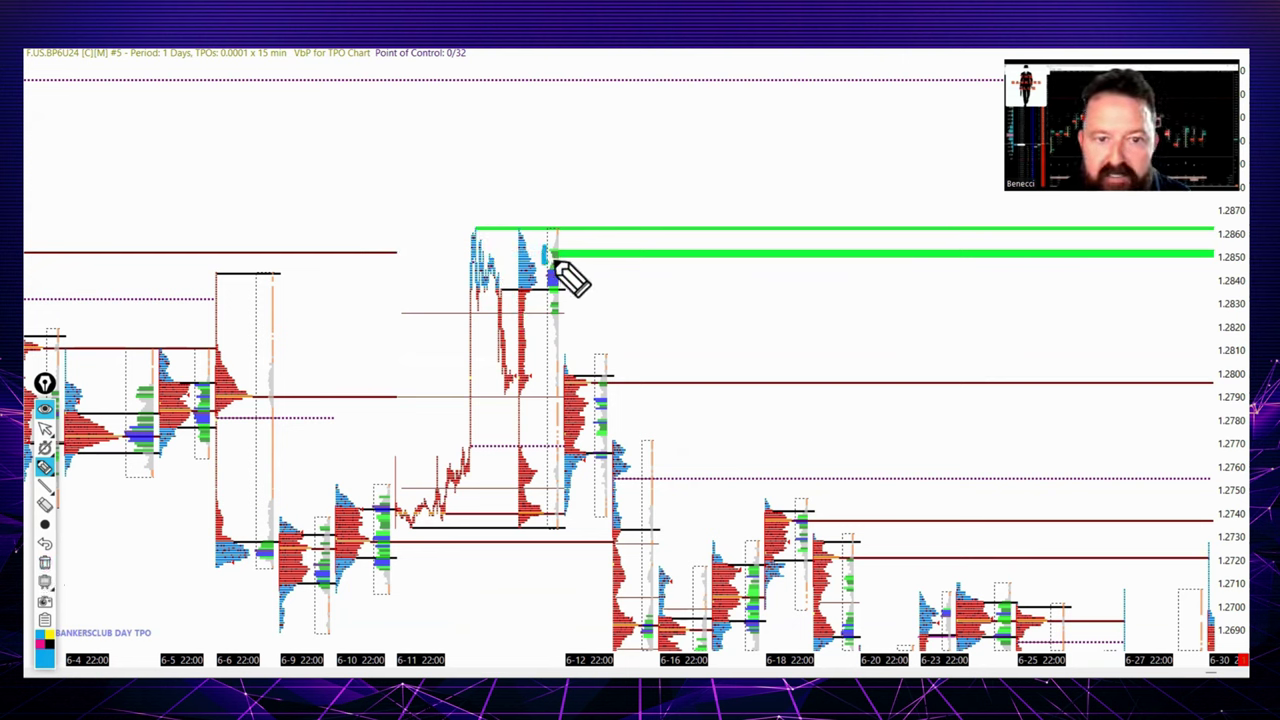
# Step: Mark the touch of the green 1.2850 line and the candle tops near 1.2862, then erase them
pyautogui.moveTo(563, 250); pyautogui.dragTo(530, 247)
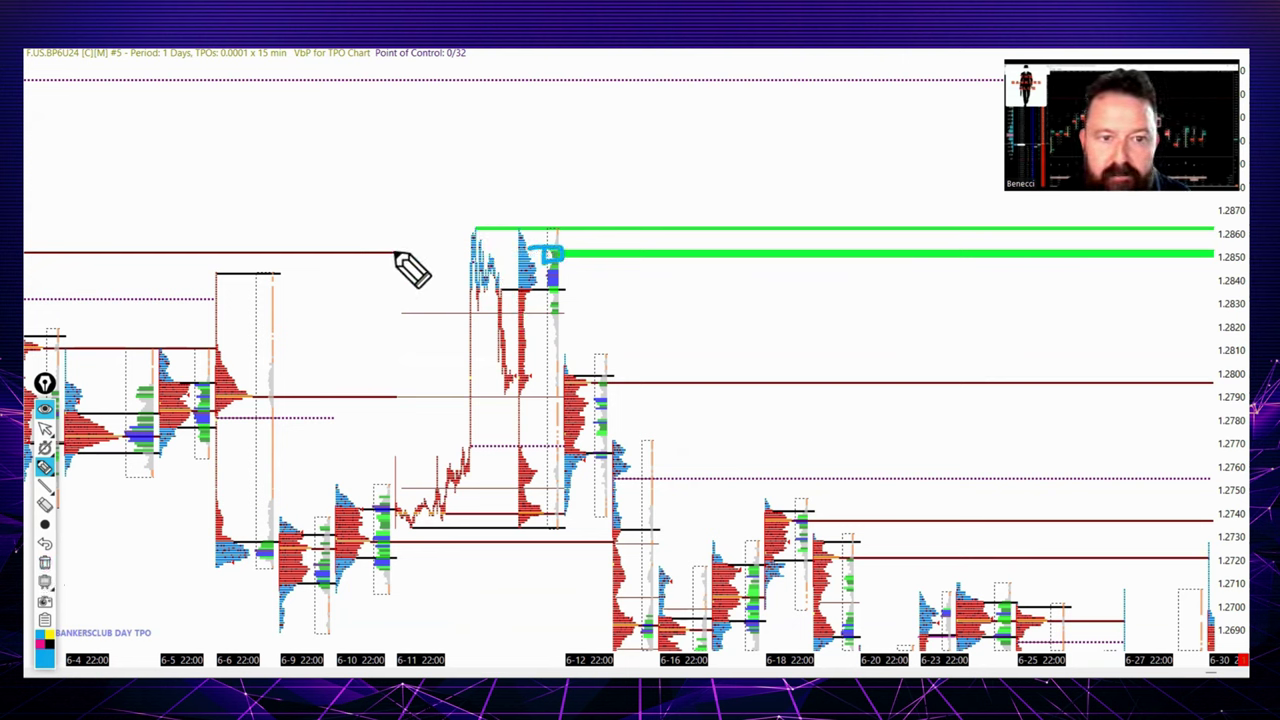
pyautogui.moveTo(395, 253); pyautogui.dragTo(565, 254)
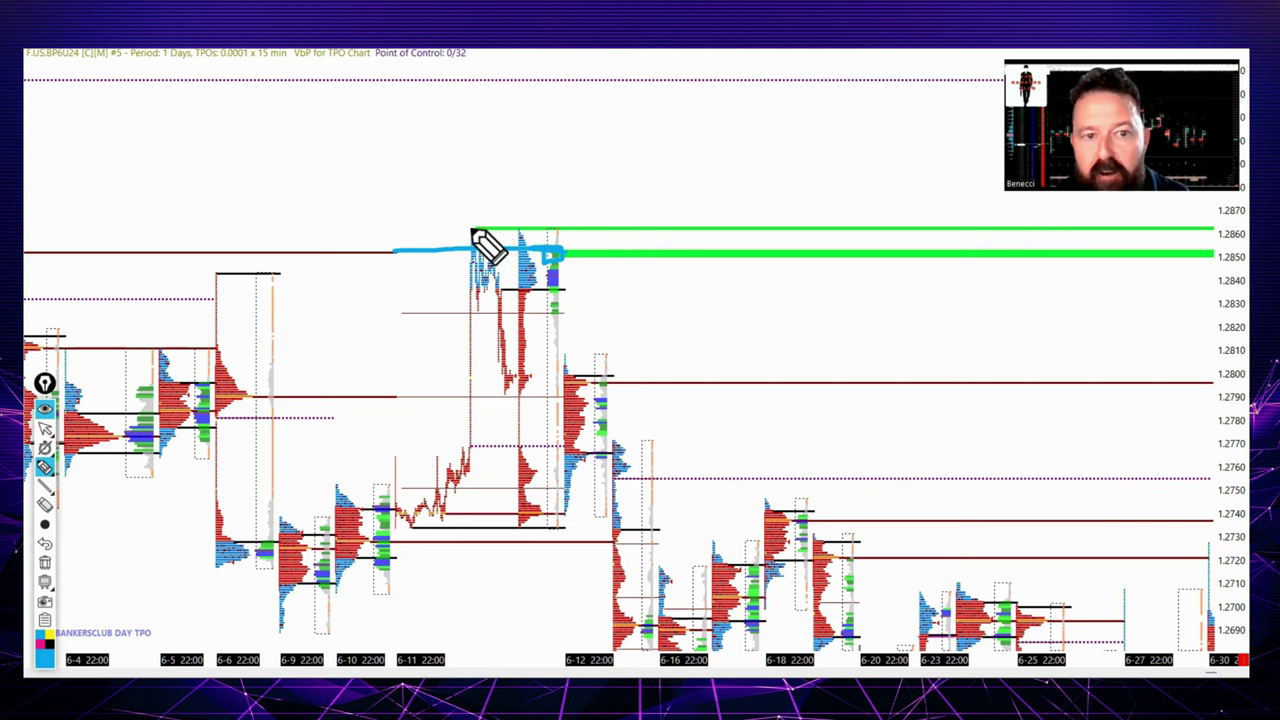
pyautogui.moveTo(473, 233); pyautogui.dragTo(585, 230)
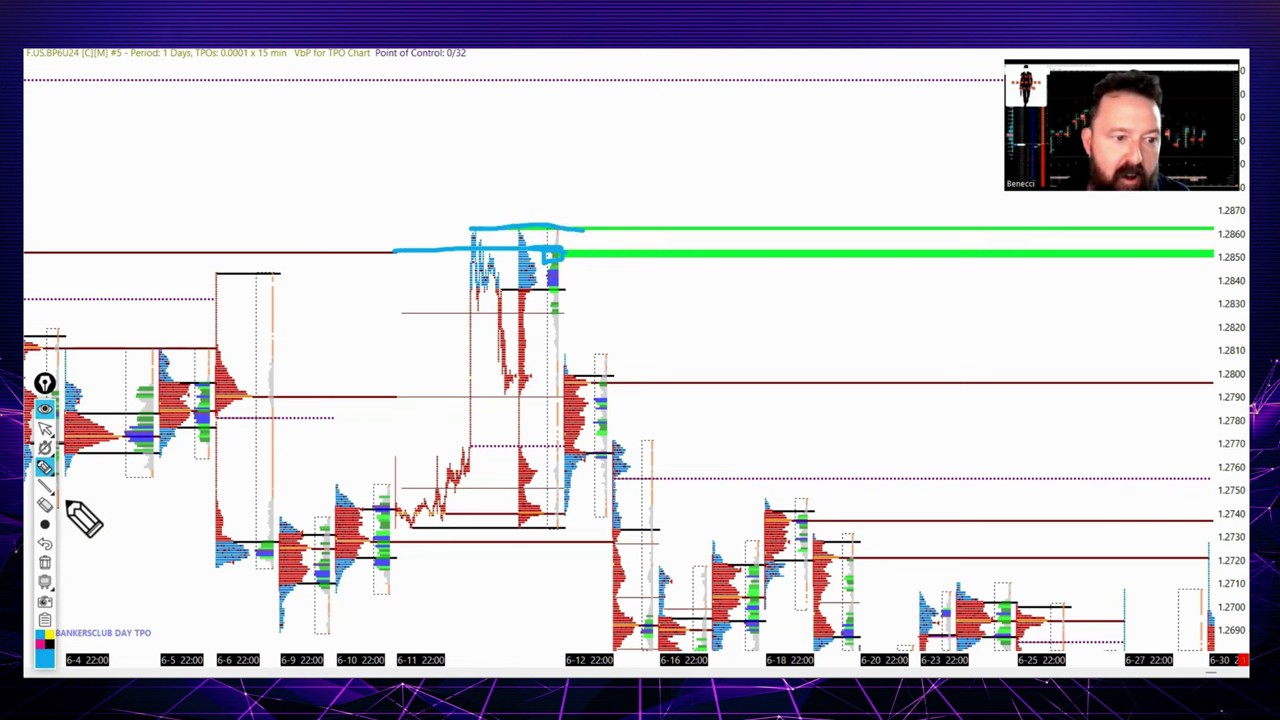
pyautogui.moveTo(50, 460)
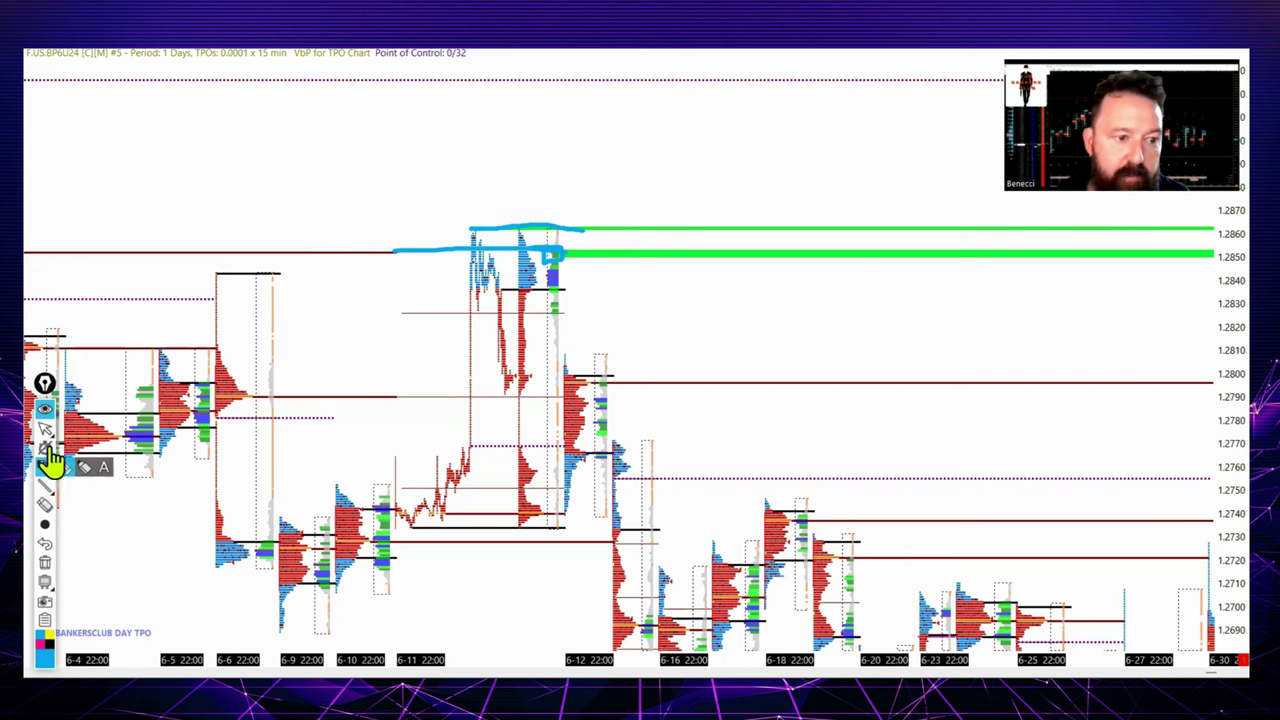
pyautogui.click(45, 565)
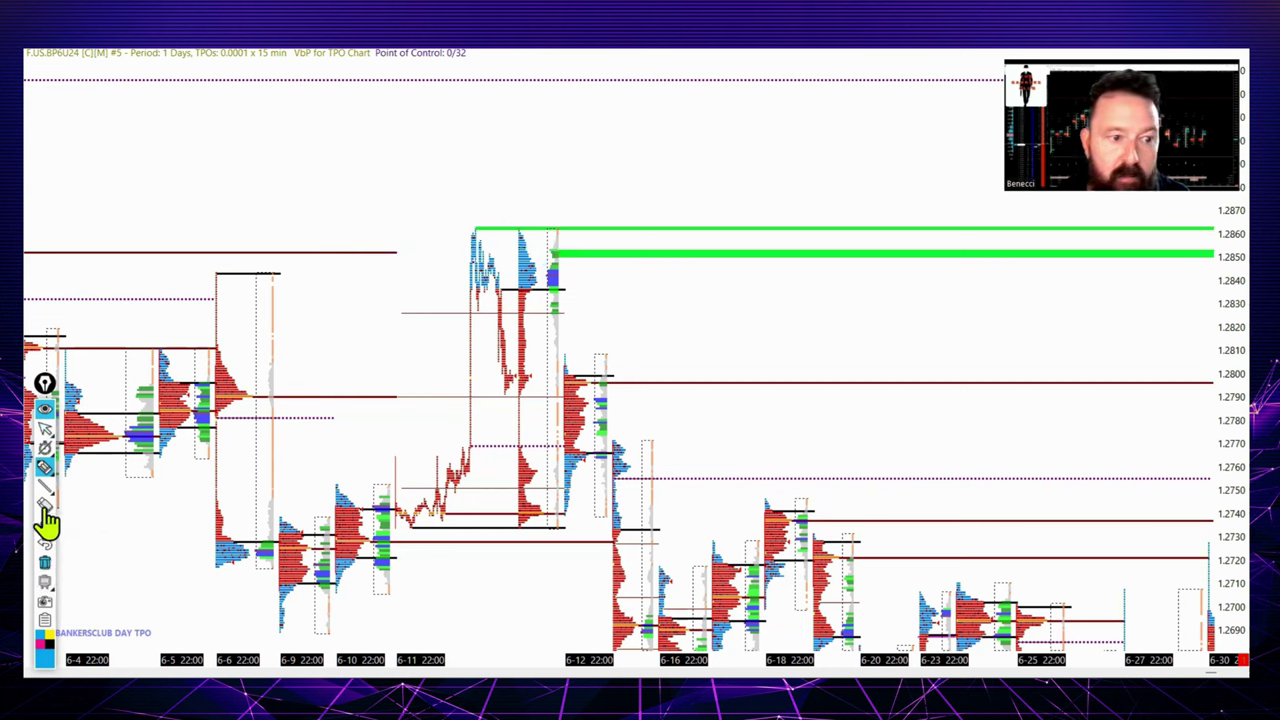
# Step: Circle the session high with a line extending left, then clear it and scroll to later dates
pyautogui.click(45, 447)
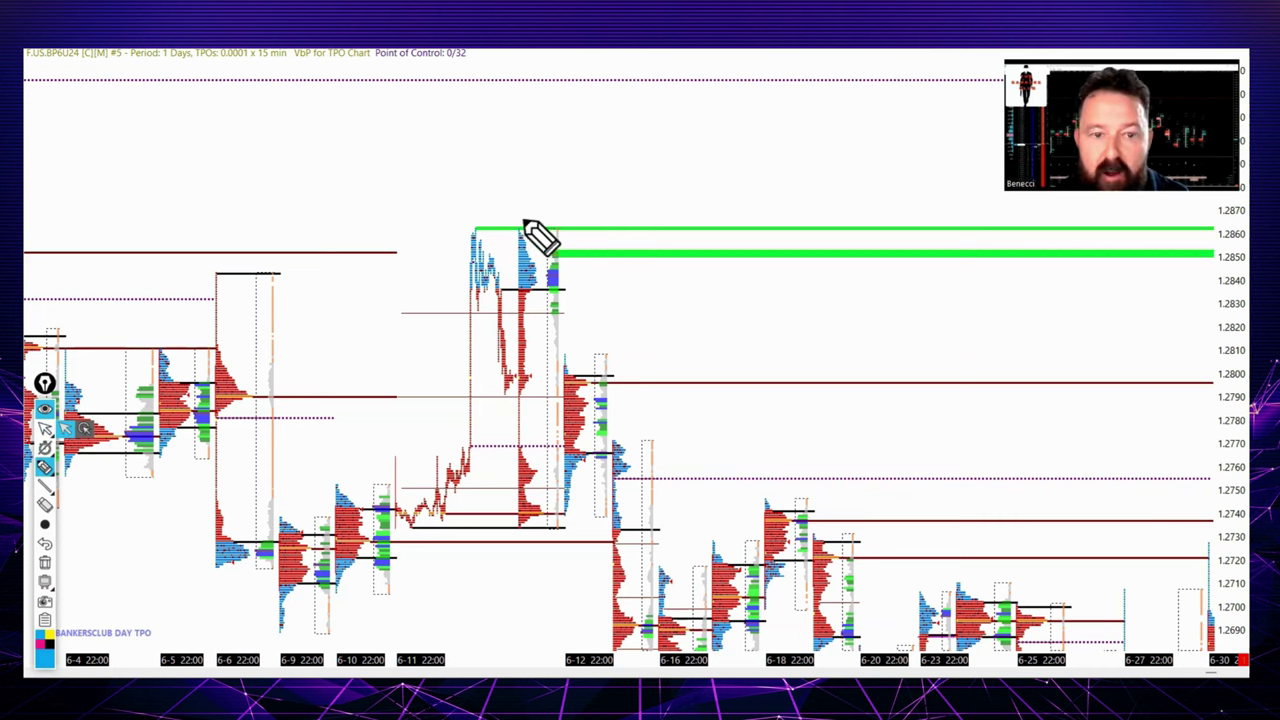
pyautogui.moveTo(503, 220)
pyautogui.mouseDown()
pyautogui.moveTo(548, 234)
pyautogui.moveTo(506, 229)
pyautogui.moveTo(524, 212)
pyautogui.mouseUp()
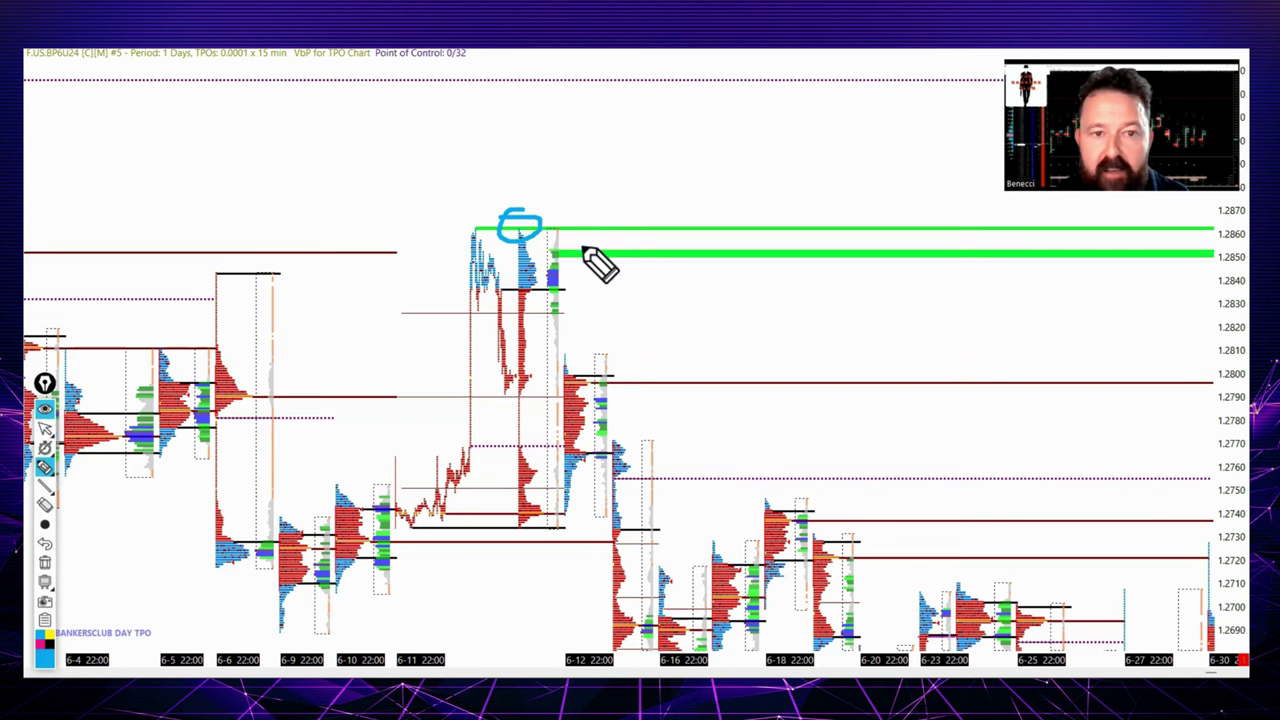
pyautogui.moveTo(555, 251); pyautogui.dragTo(395, 254)
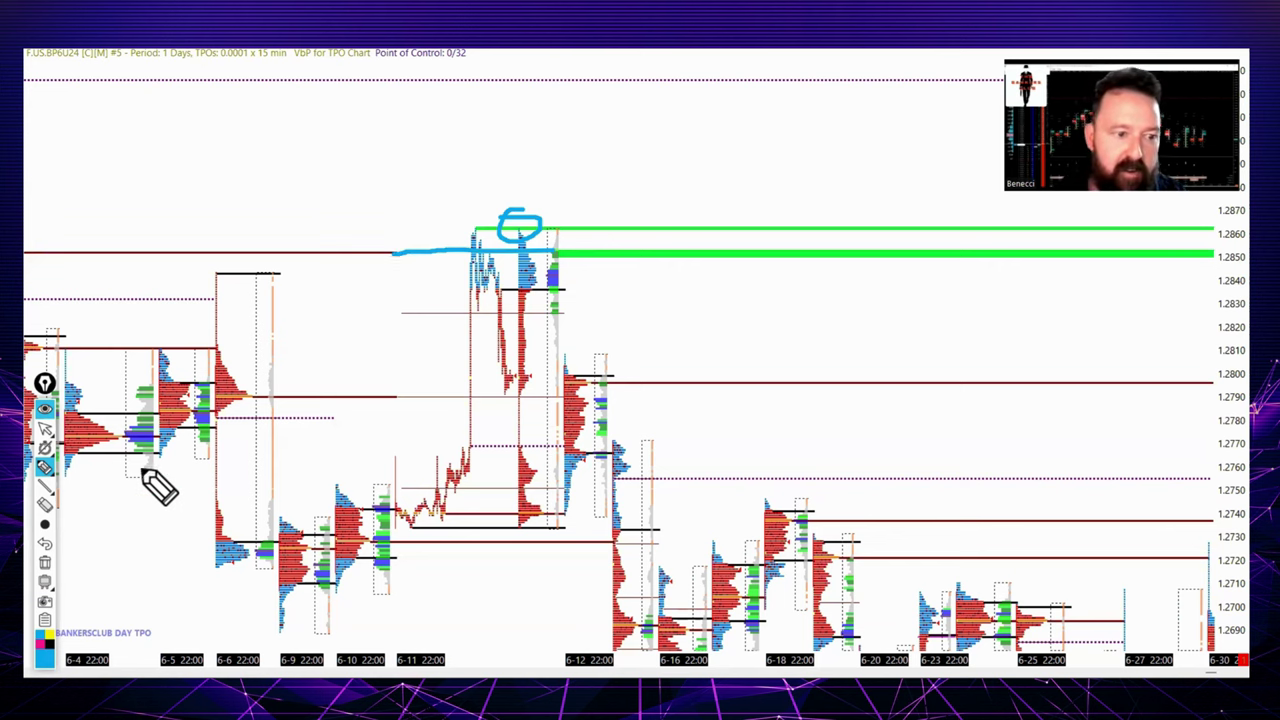
pyautogui.click(44, 564)
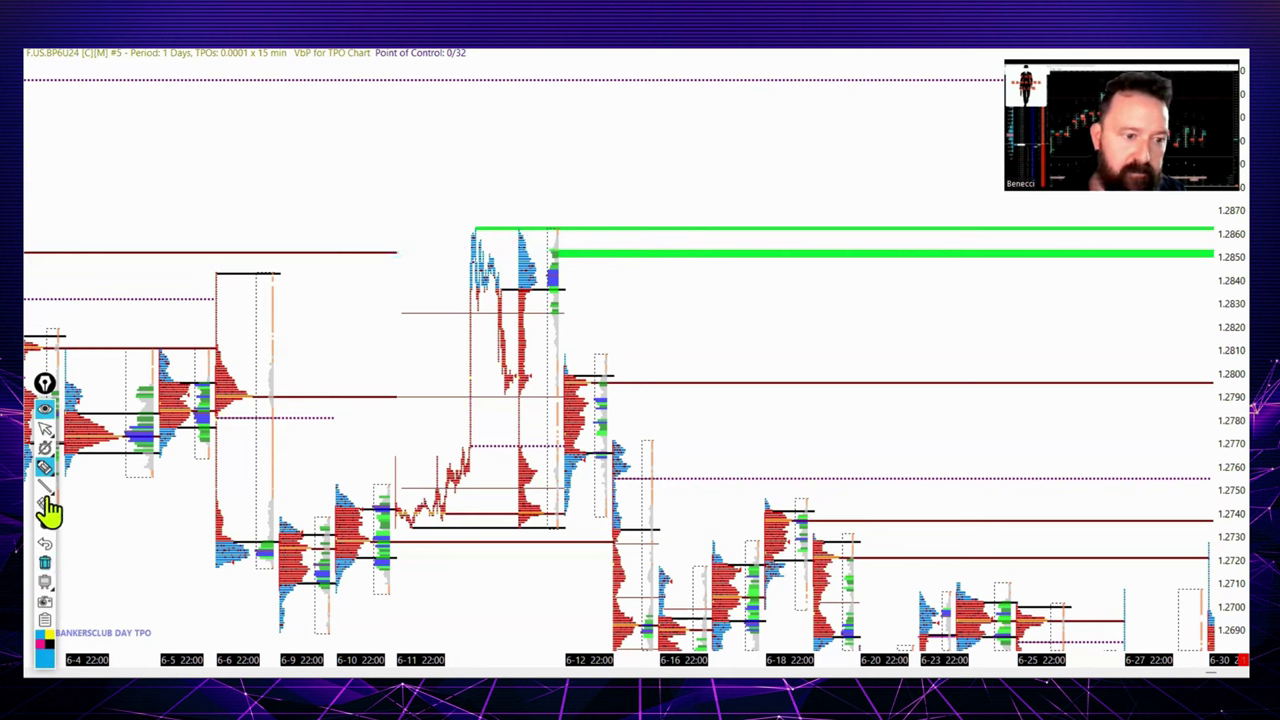
pyautogui.click(44, 428)
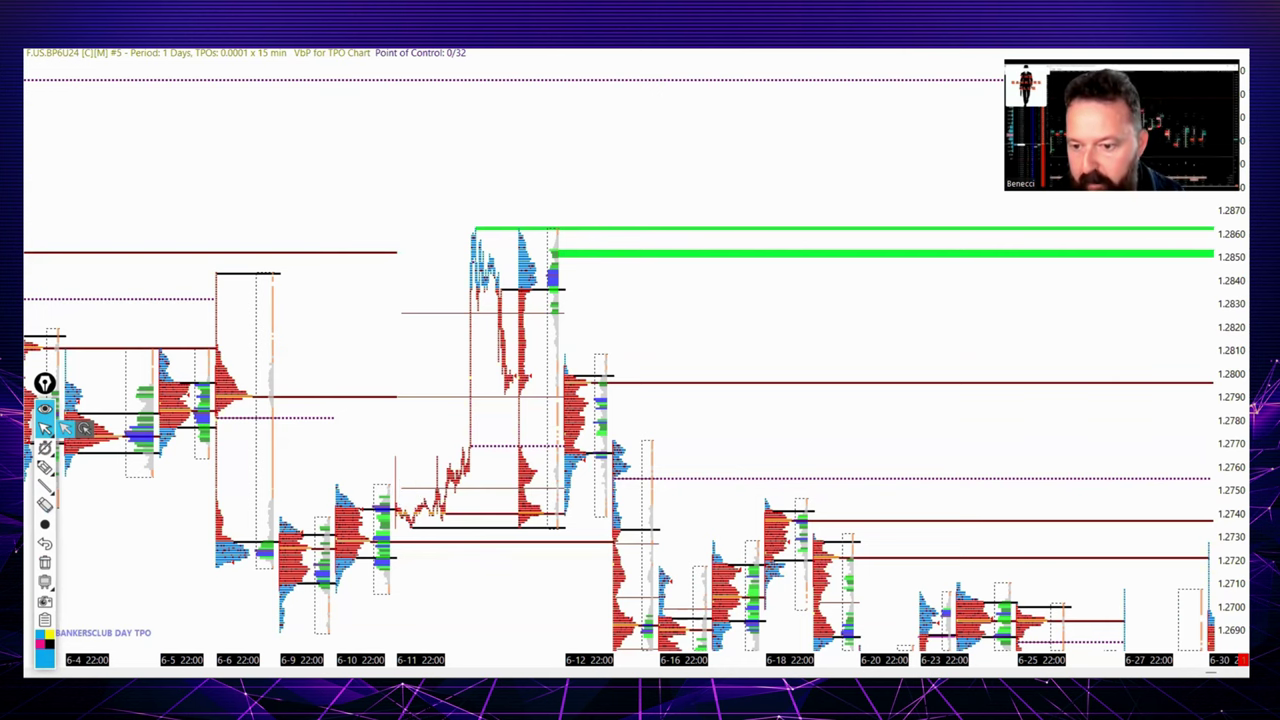
pyautogui.scroll(-10, 620, 450)
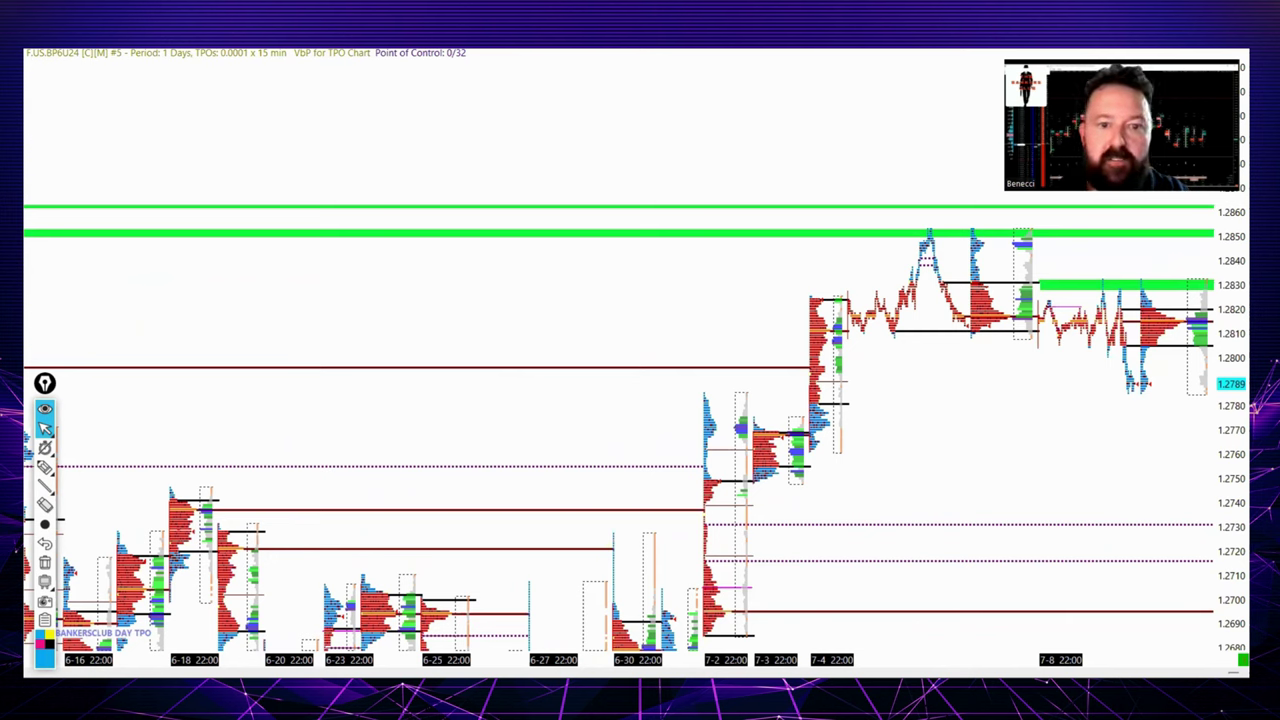
# Step: Bring the 3-minute PM TPO chart forward and make its window taller, wider and lower
pyautogui.hotkey('alt', 'Tab')
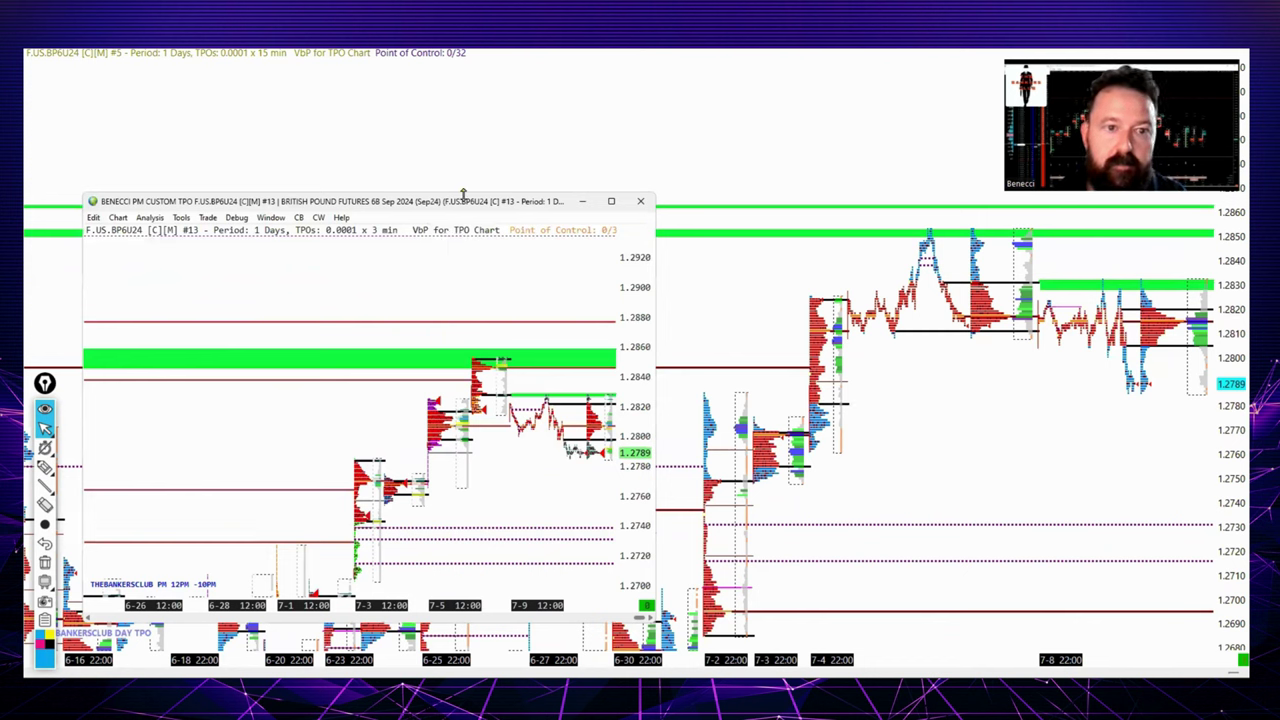
pyautogui.moveTo(463, 193); pyautogui.dragTo(463, 102)
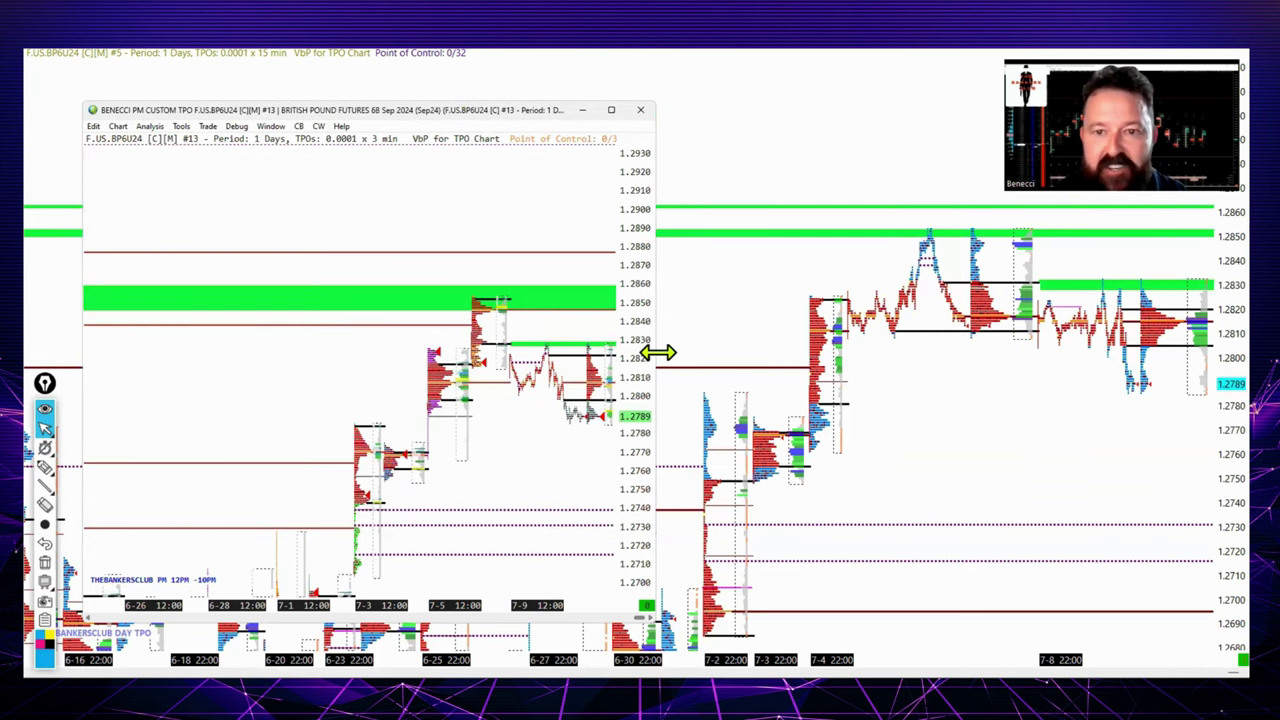
pyautogui.moveTo(658, 352); pyautogui.dragTo(990, 368)
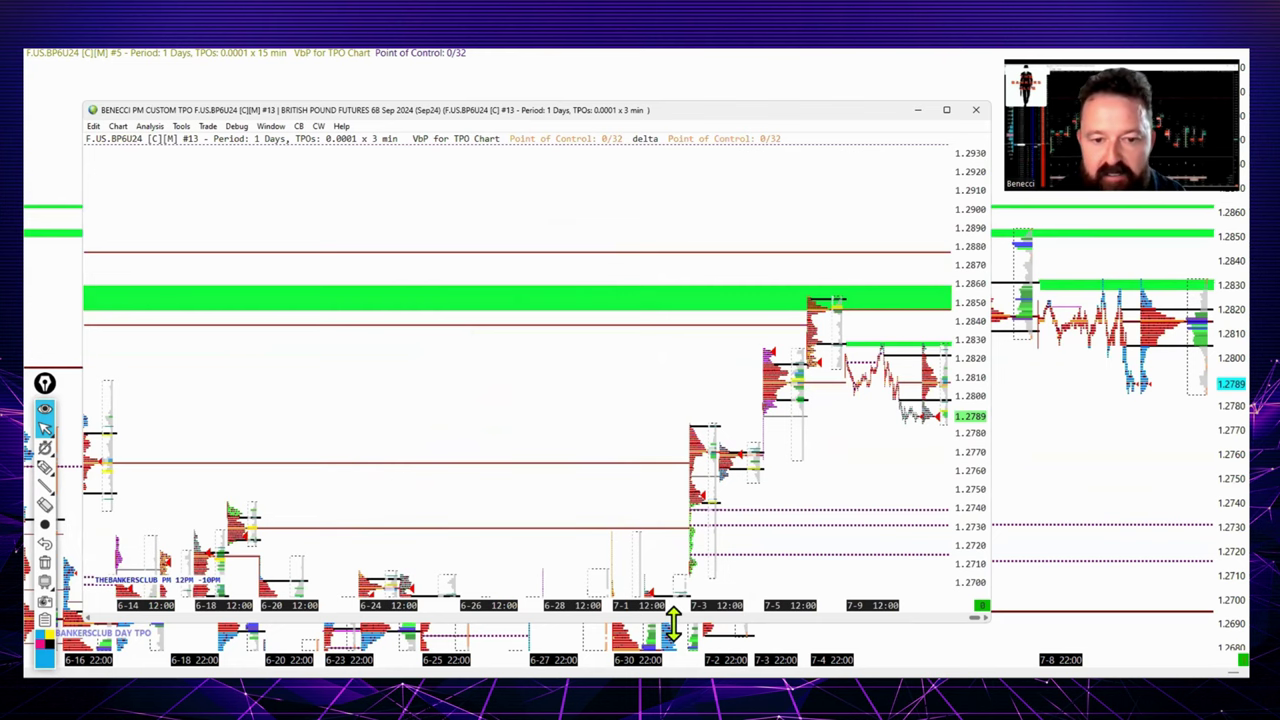
pyautogui.moveTo(673, 625); pyautogui.dragTo(673, 638)
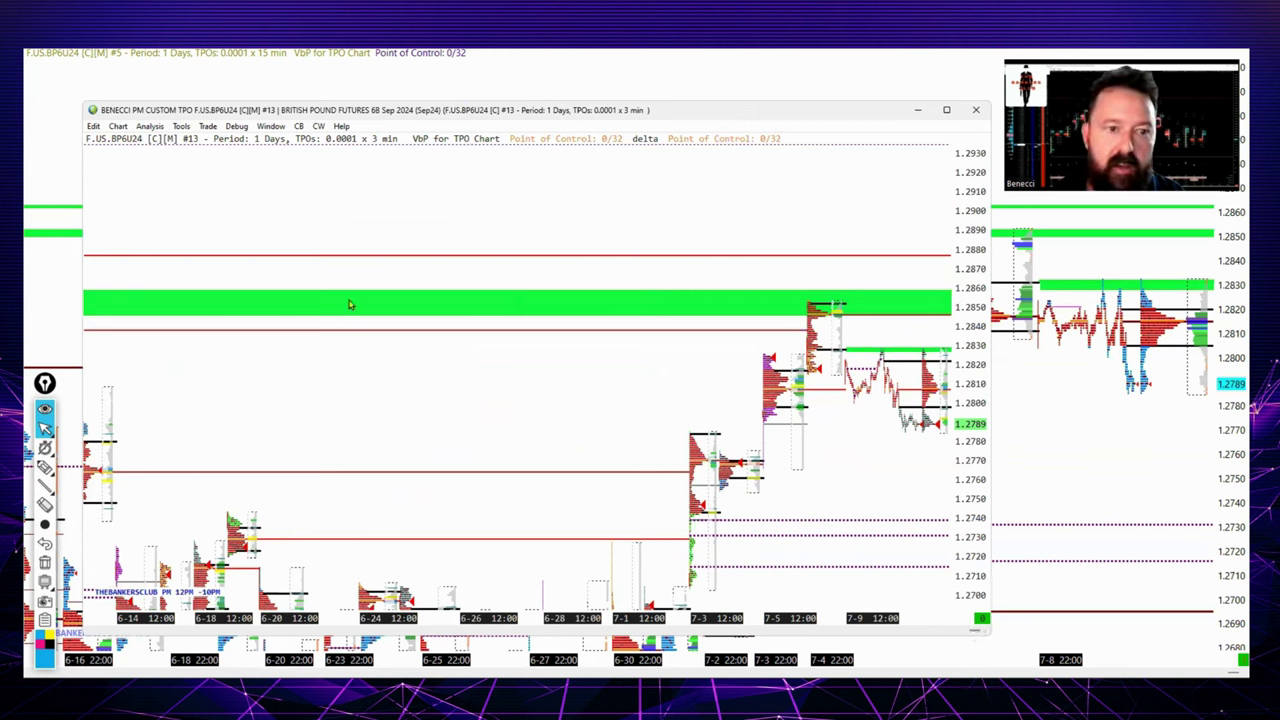
# Step: Switch the profile display to Letters/Blocks In Own Column And Standard Profile
pyautogui.rightClick(814, 320)
pyautogui.moveTo(894, 340)
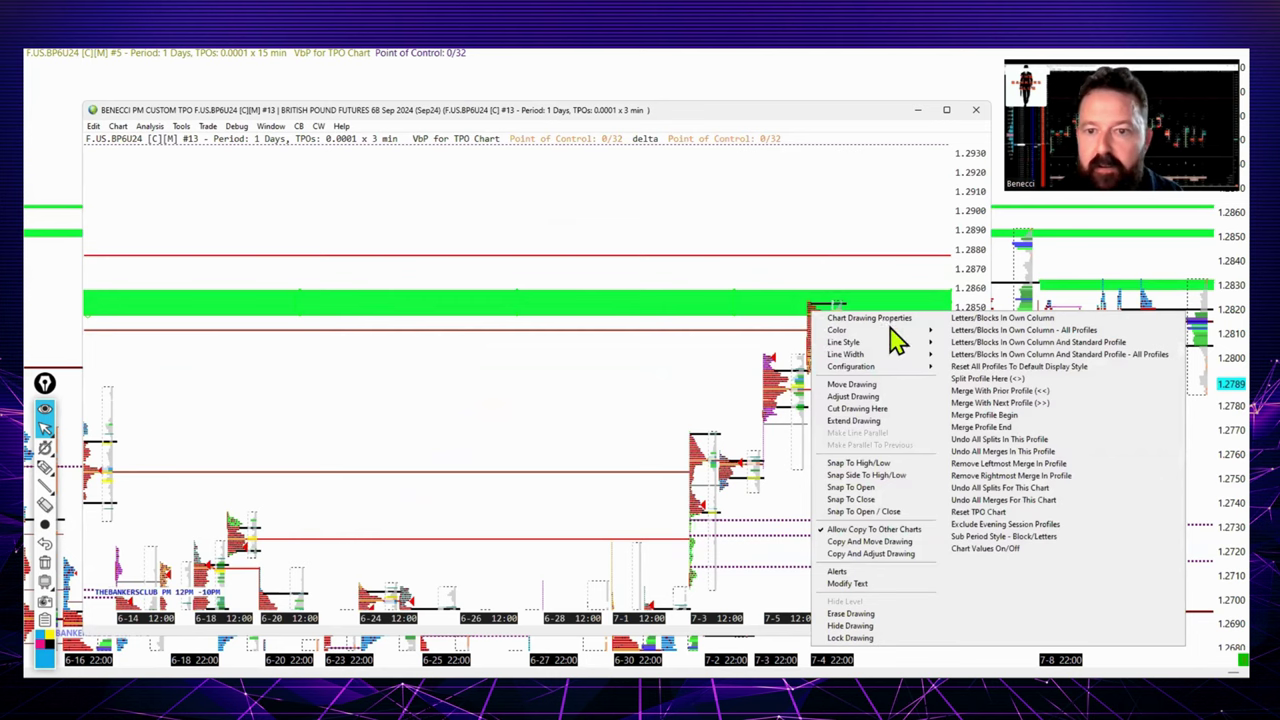
pyautogui.click(993, 343)
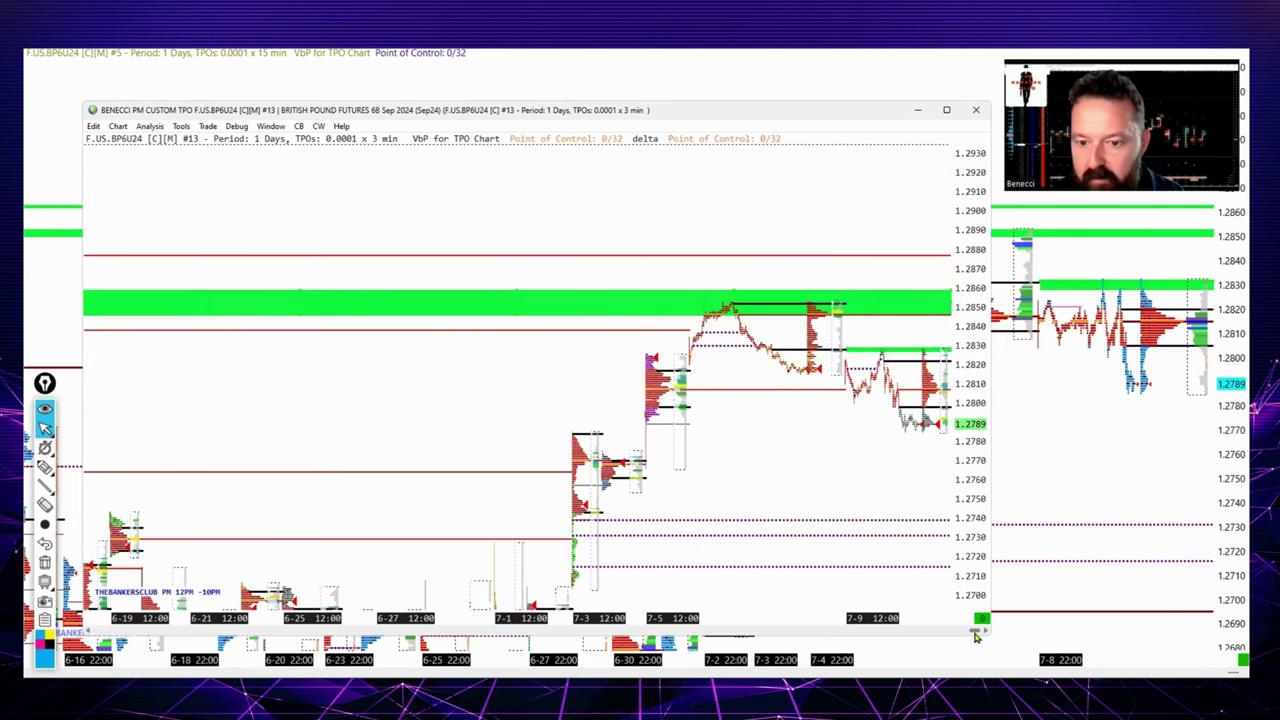
# Step: Circle the top of the 6-13 profile near 1.2860 and underline it toward the green zone
pyautogui.moveTo(976, 637); pyautogui.dragTo(968, 637)
pyautogui.click(45, 467)
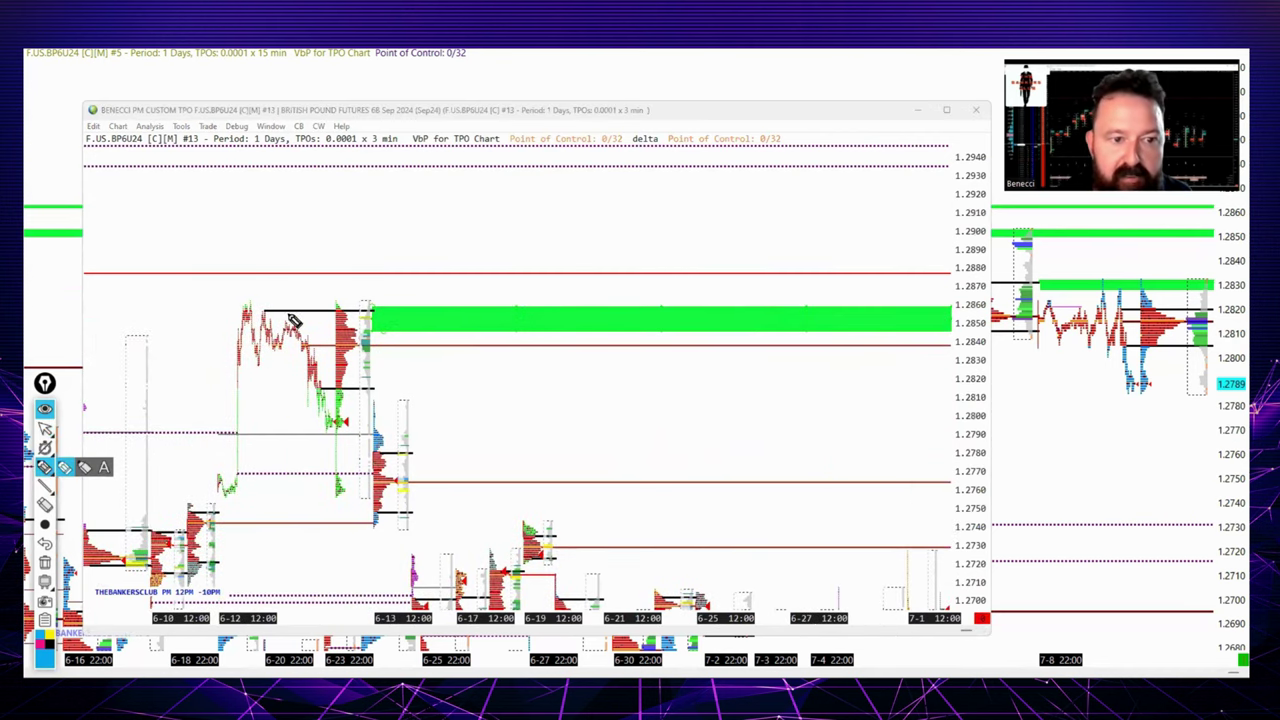
pyautogui.moveTo(268, 314); pyautogui.dragTo(380, 316)
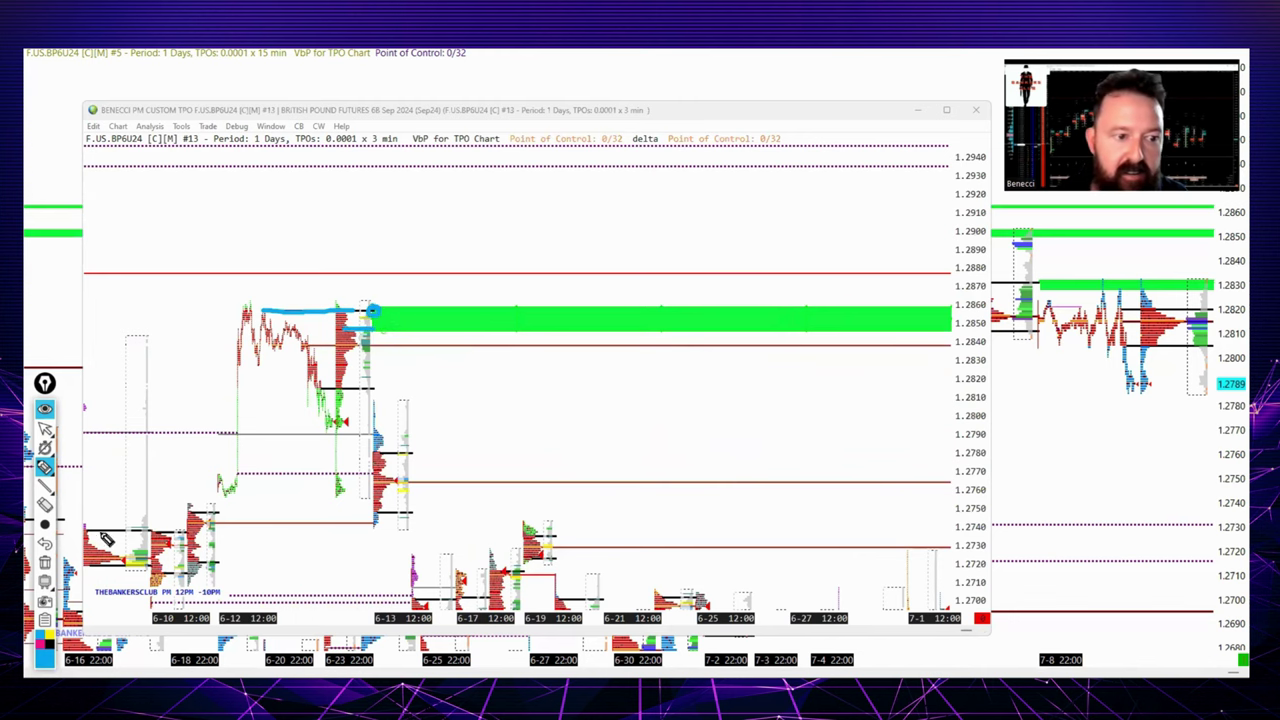
pyautogui.click(47, 572)
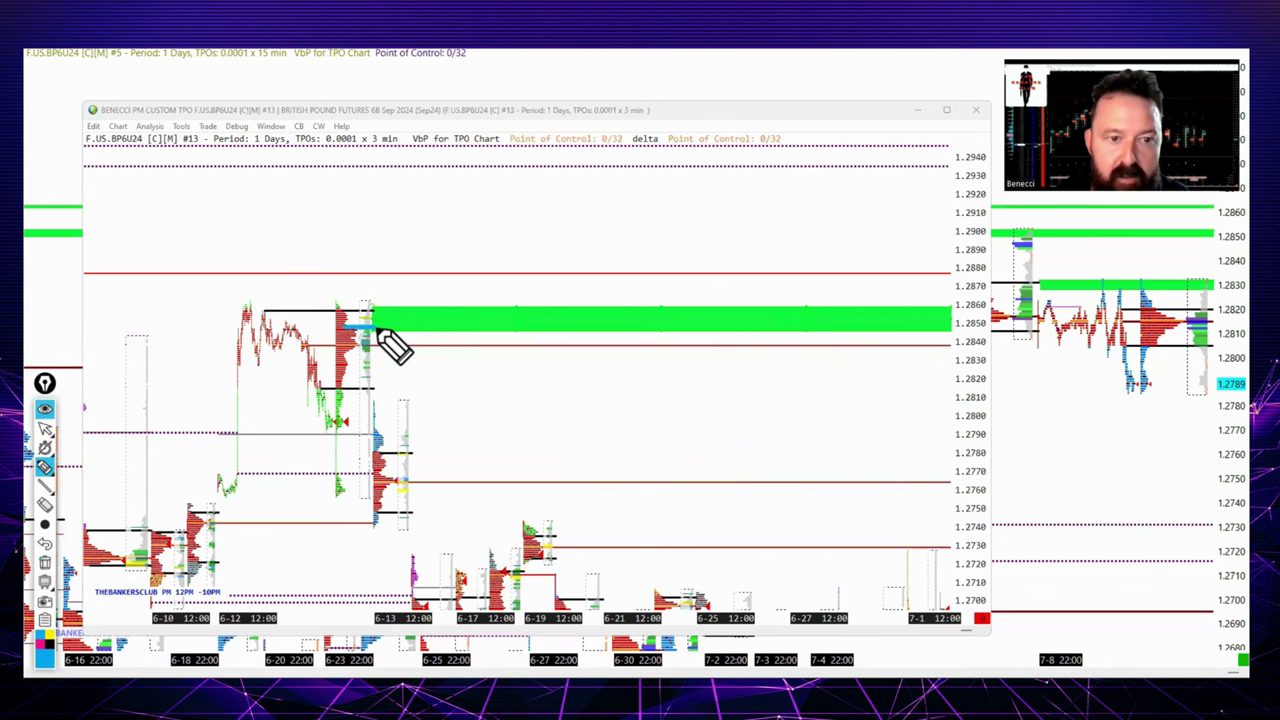
pyautogui.moveTo(386, 314)
pyautogui.mouseDown()
pyautogui.moveTo(363, 309)
pyautogui.moveTo(360, 334)
pyautogui.mouseUp()
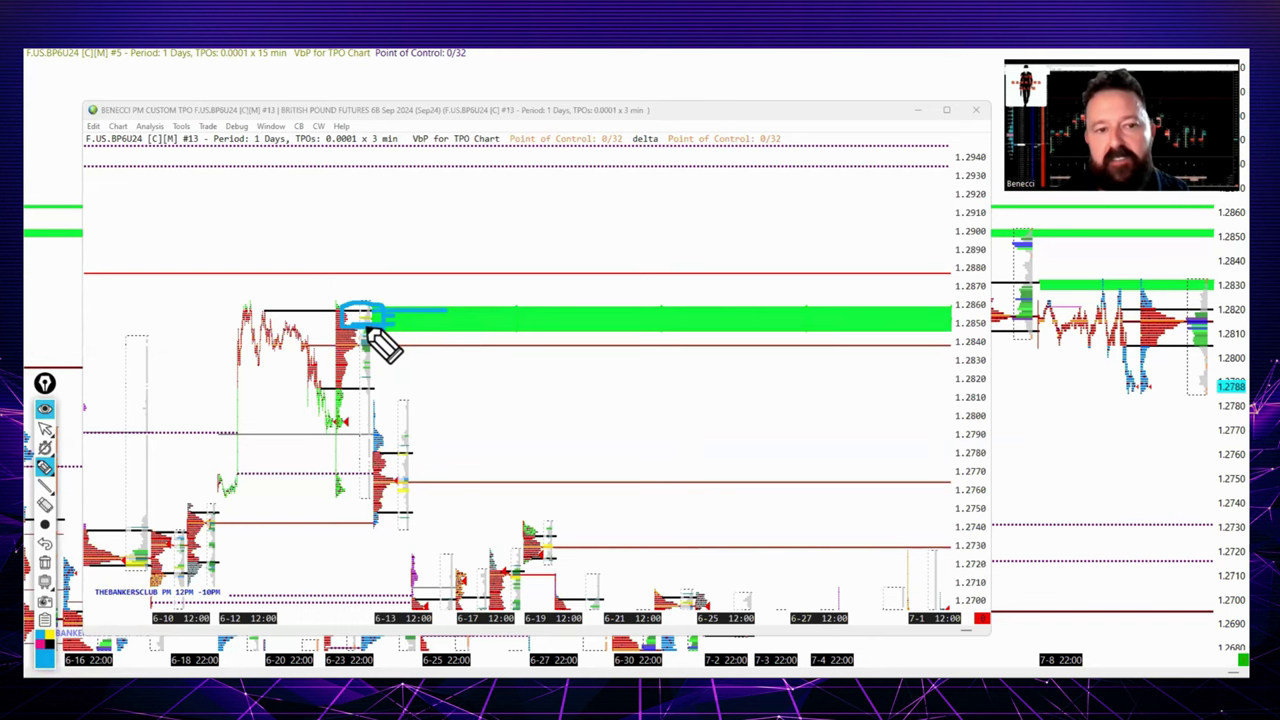
pyautogui.moveTo(367, 328); pyautogui.dragTo(422, 328)
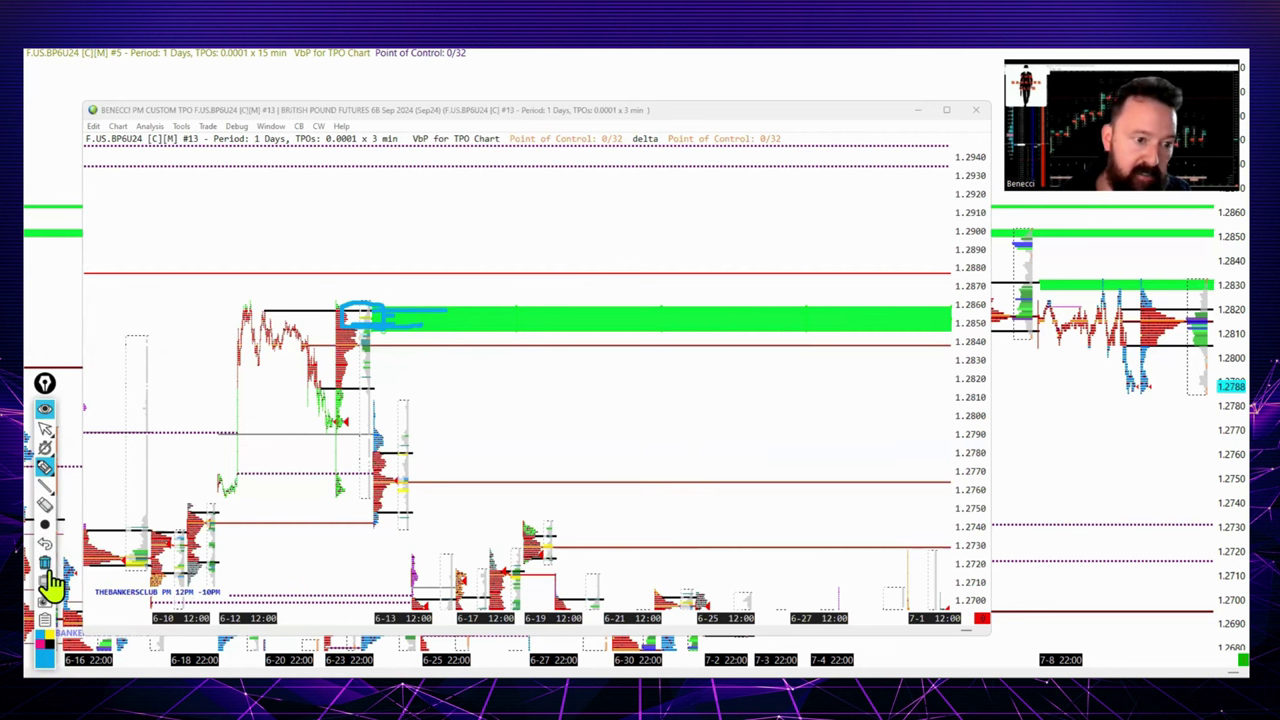
# Step: Erase the circle and underline from the PM chart
pyautogui.moveTo(52, 492)
pyautogui.moveTo(48, 440)
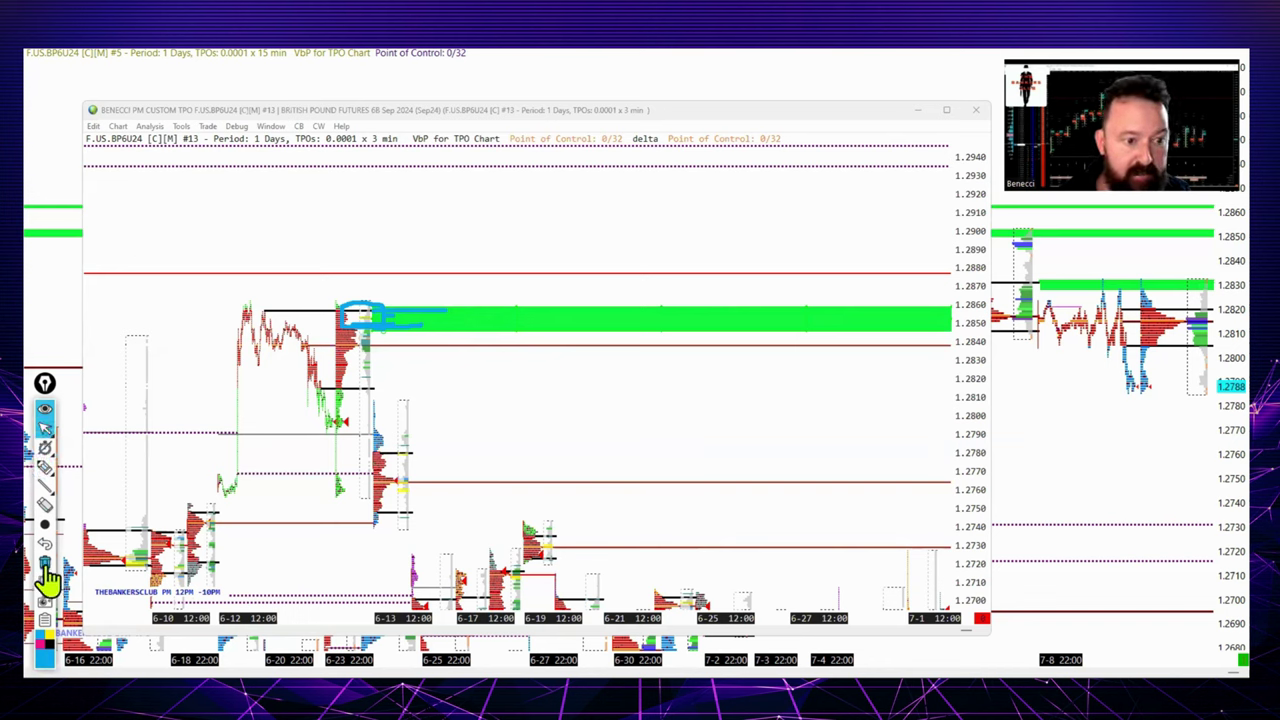
pyautogui.click(45, 565)
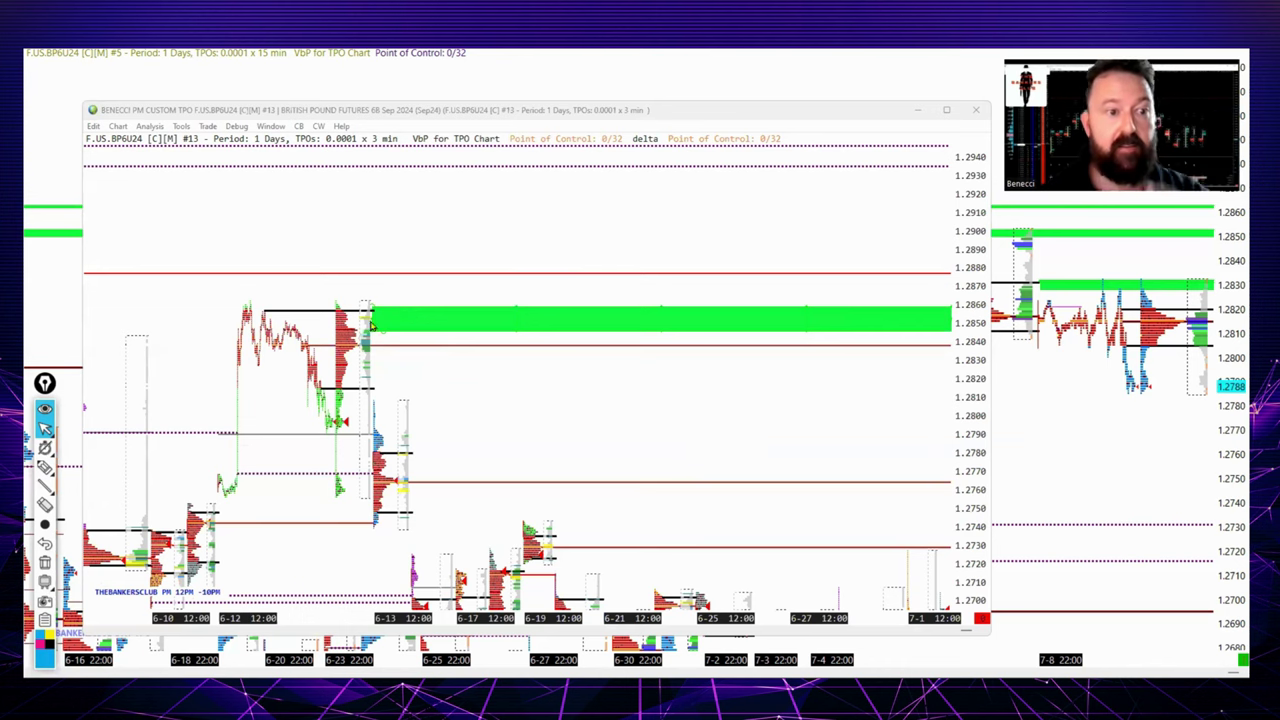
# Step: Draw and erase a loop at the green zone's top-left corner, then return to selection and scroll
pyautogui.click(45, 468)
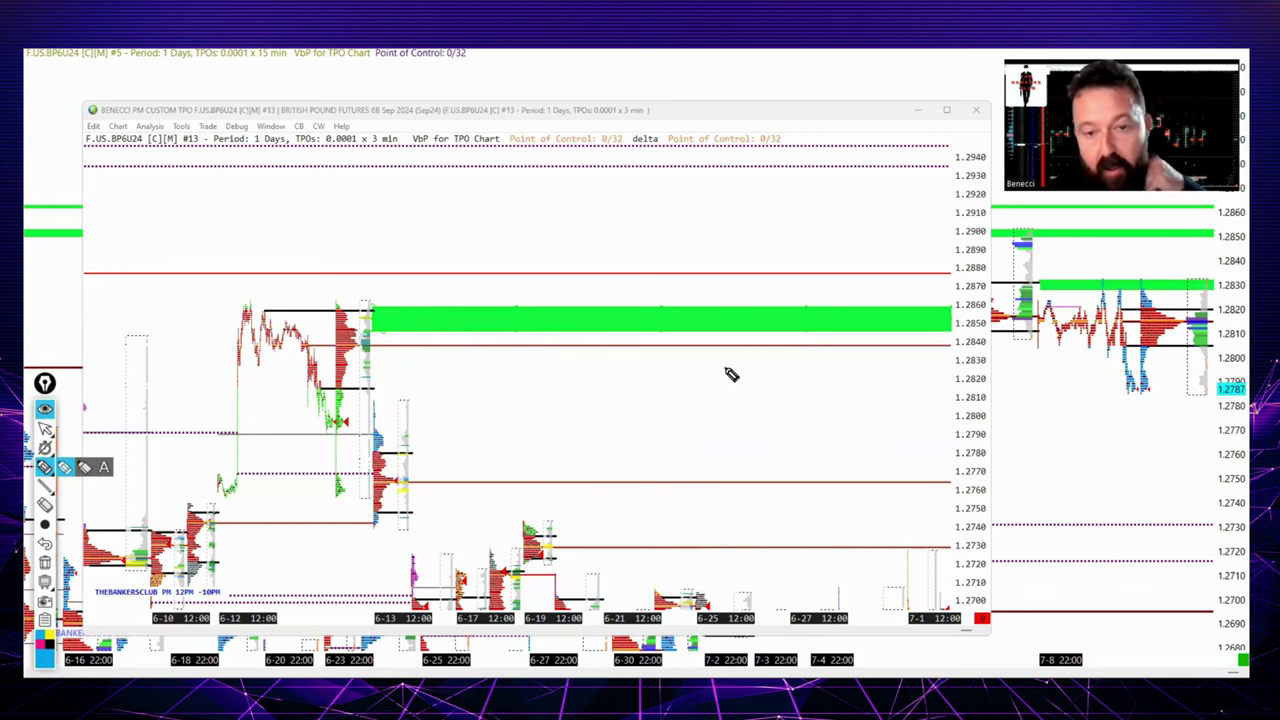
pyautogui.moveTo(365, 308)
pyautogui.mouseDown()
pyautogui.moveTo(358, 322)
pyautogui.moveTo(378, 329)
pyautogui.moveTo(389, 306)
pyautogui.moveTo(363, 308)
pyautogui.mouseUp()
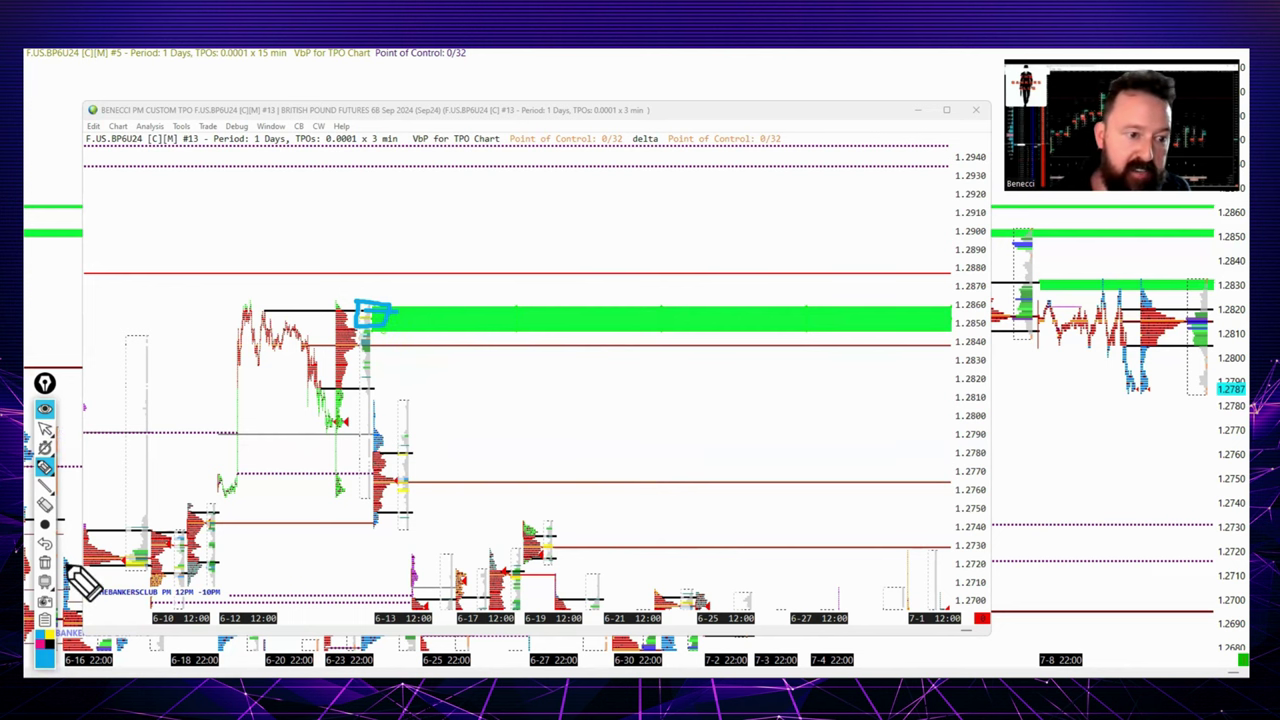
pyautogui.click(45, 562)
pyautogui.moveTo(50, 451)
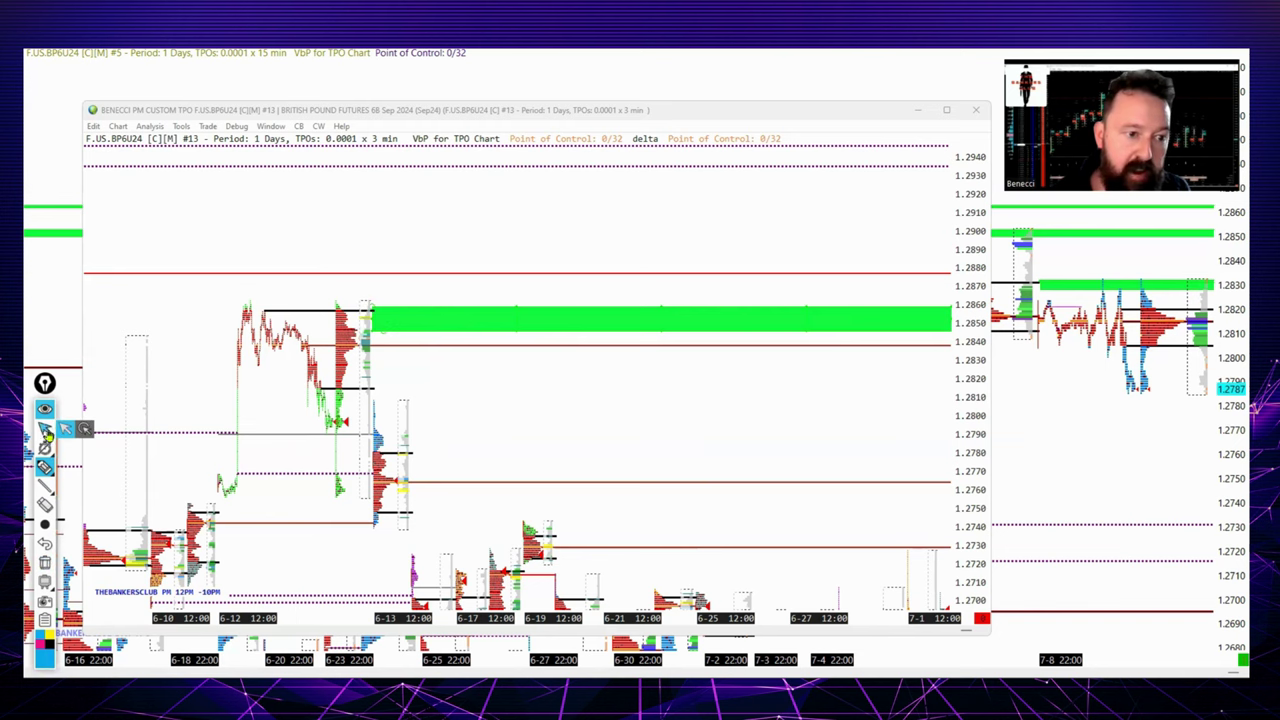
pyautogui.click(45, 428)
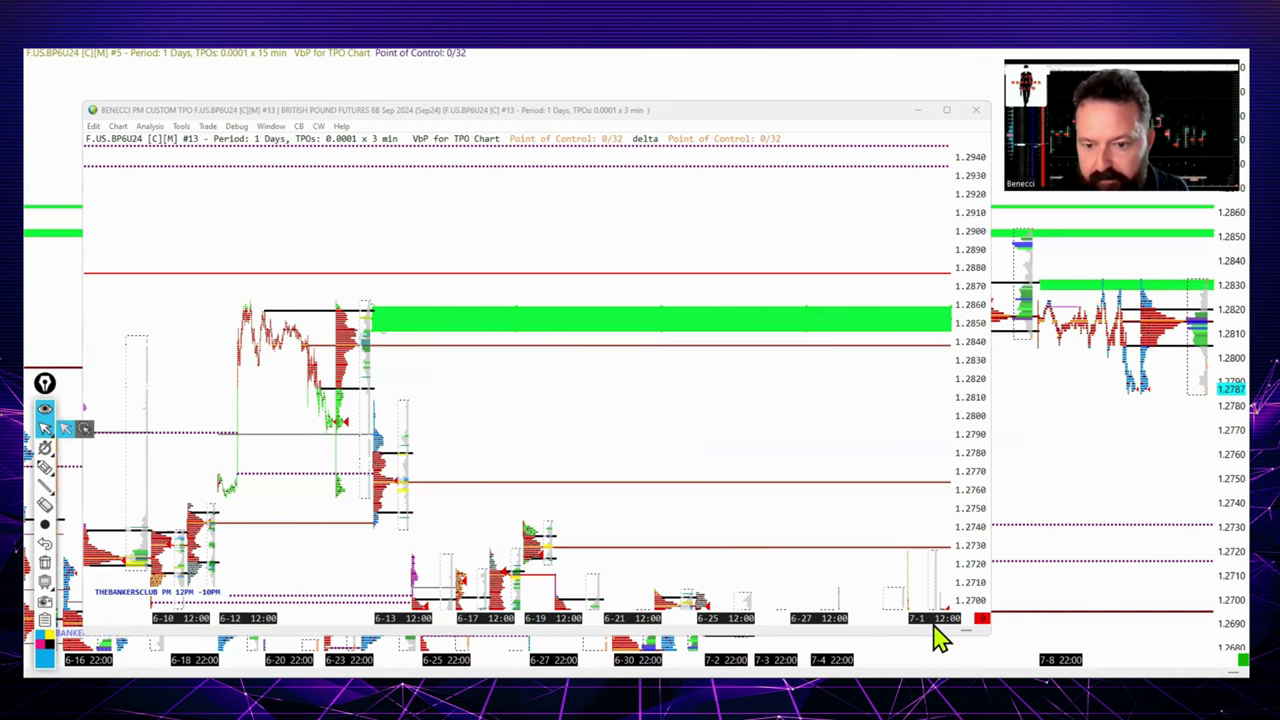
pyautogui.scroll(-5, 965, 635)
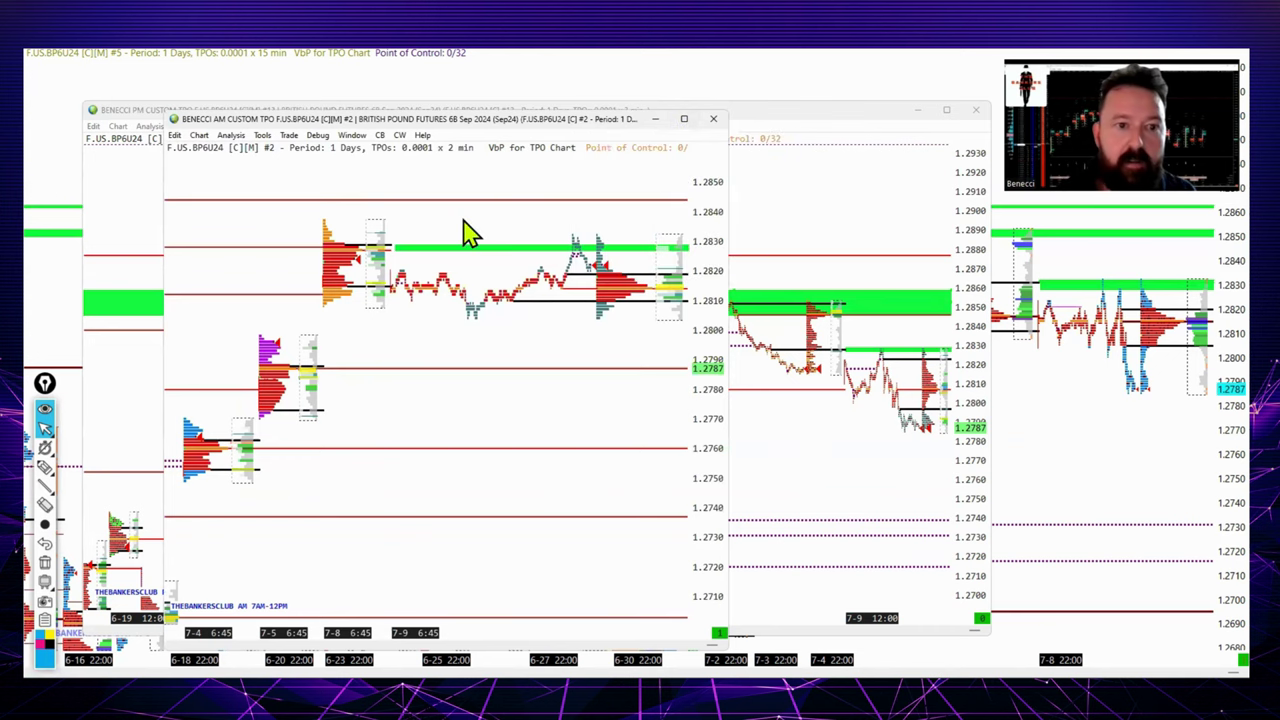
# Step: Close the AM TPO chart and maximize the 2.40PM 8PM TPO chart, panned to show higher prices
pyautogui.click(820, 143)
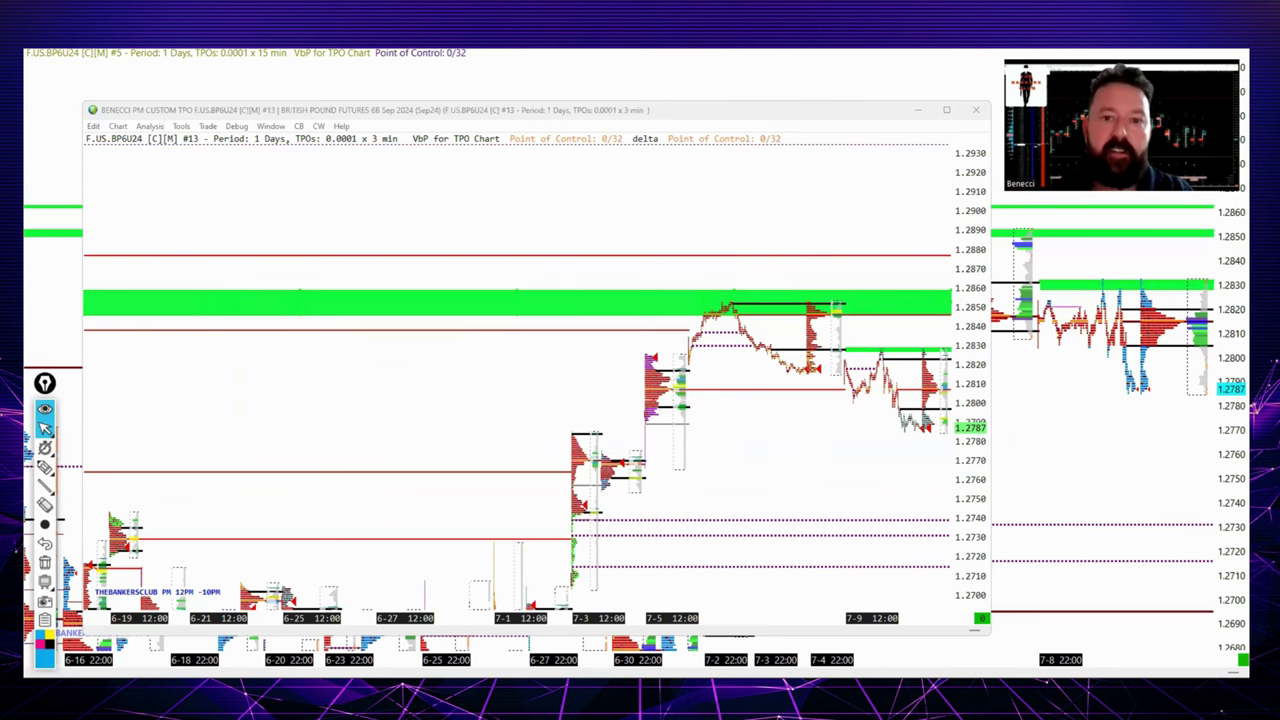
pyautogui.hotkey('ctrl', 'Tab')
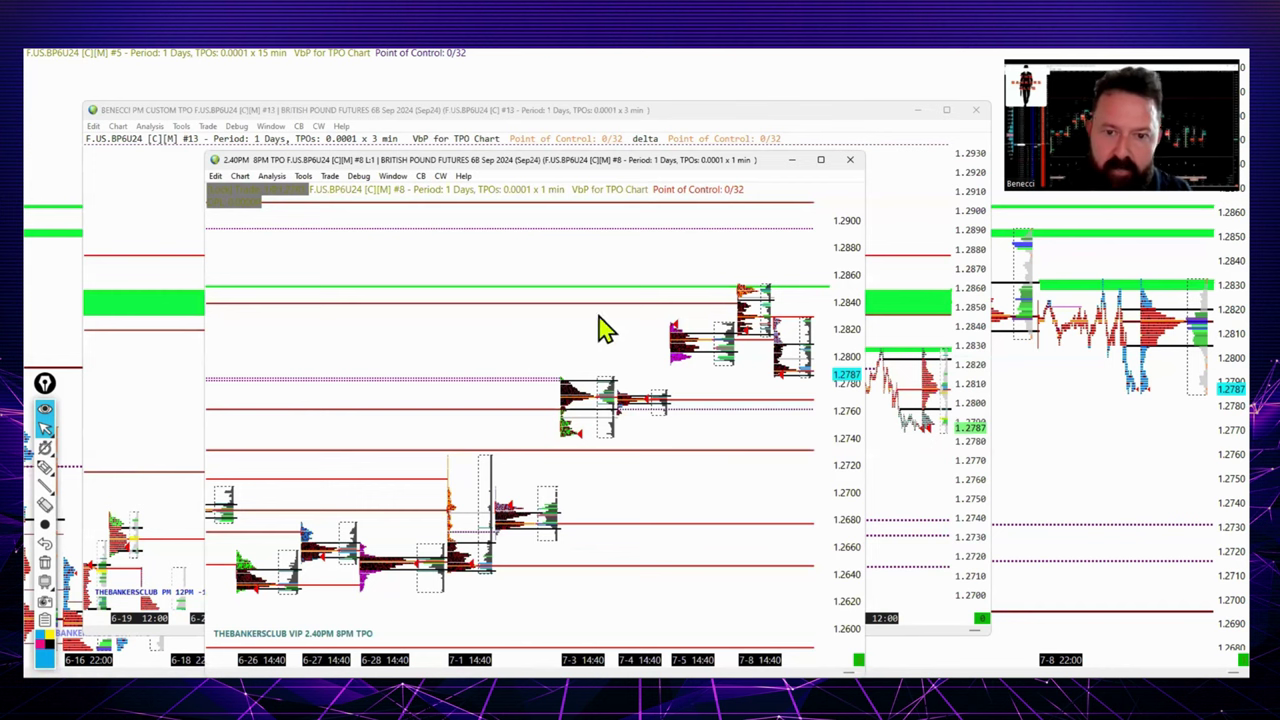
pyautogui.click(820, 160)
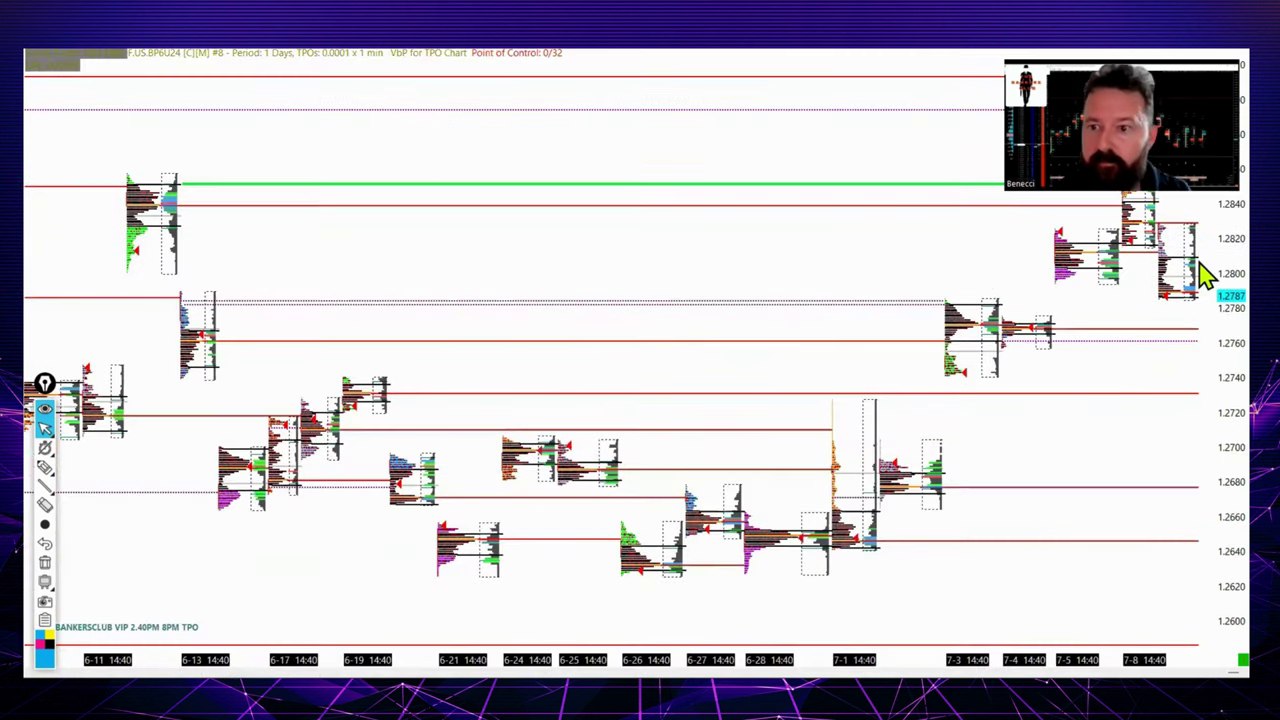
pyautogui.moveTo(1208, 270); pyautogui.dragTo(1200, 371)
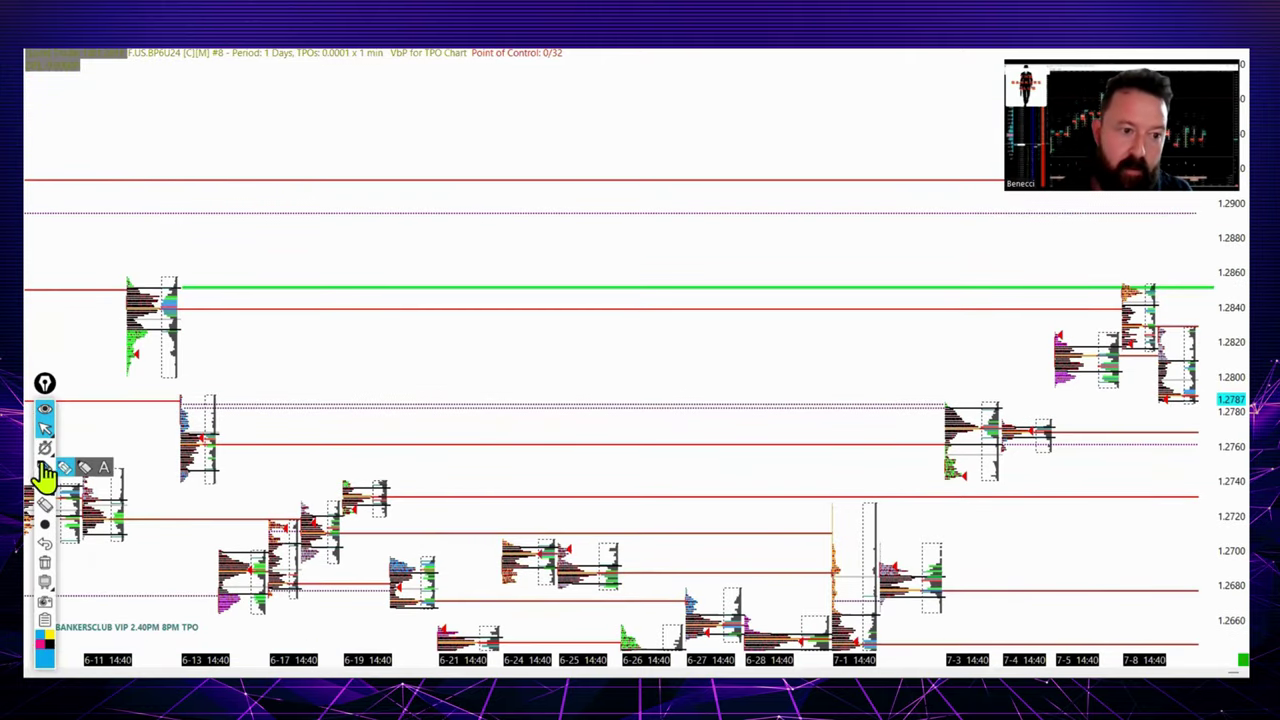
# Step: Circle in blue where the 6-11 and 7-8 profiles touch the green line near 1.2855
pyautogui.click(45, 467)
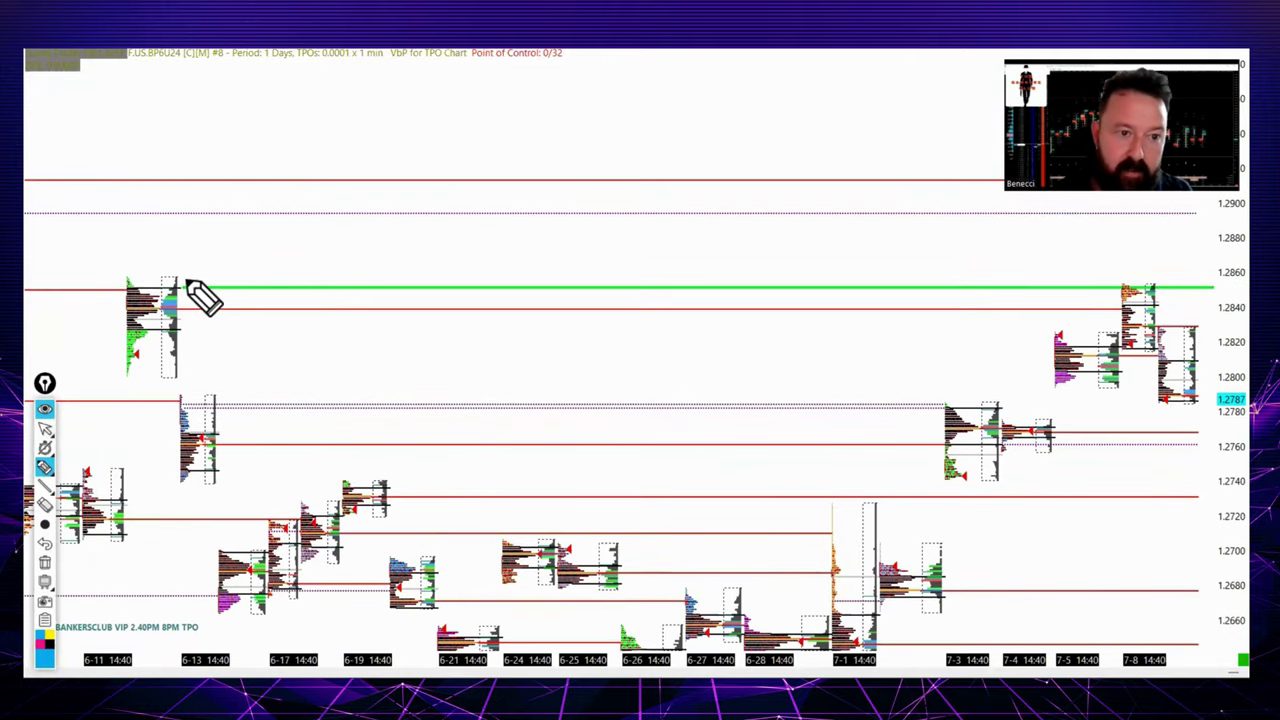
pyautogui.moveTo(195, 284)
pyautogui.mouseDown()
pyautogui.moveTo(178, 282)
pyautogui.moveTo(176, 300)
pyautogui.moveTo(186, 280)
pyautogui.moveTo(100, 289)
pyautogui.mouseUp()
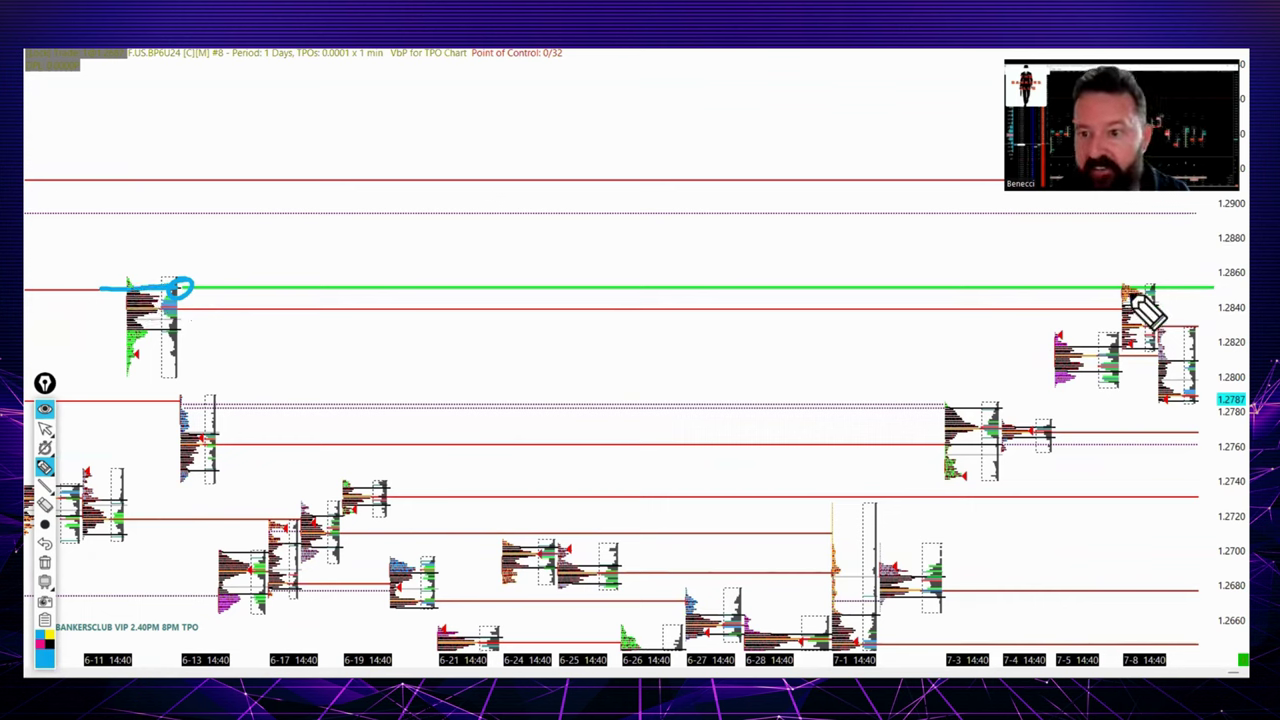
pyautogui.moveTo(1123, 285); pyautogui.dragTo(1128, 290)
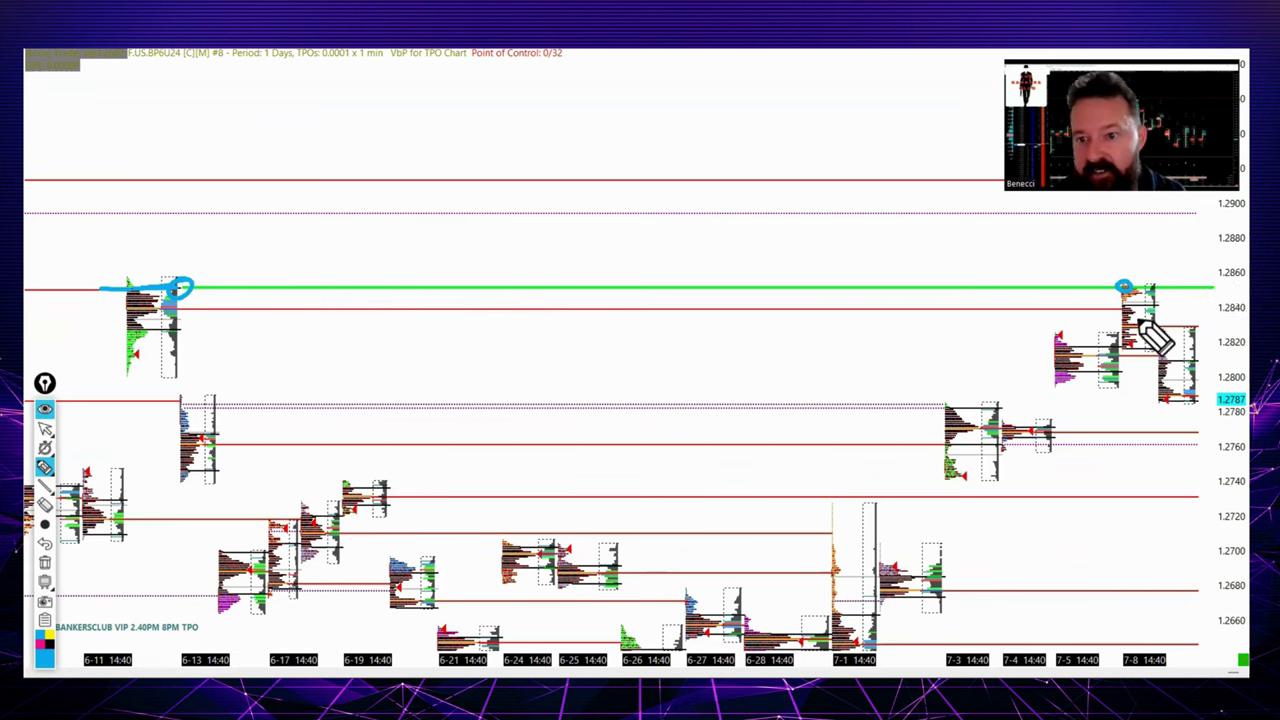
pyautogui.moveTo(47, 433)
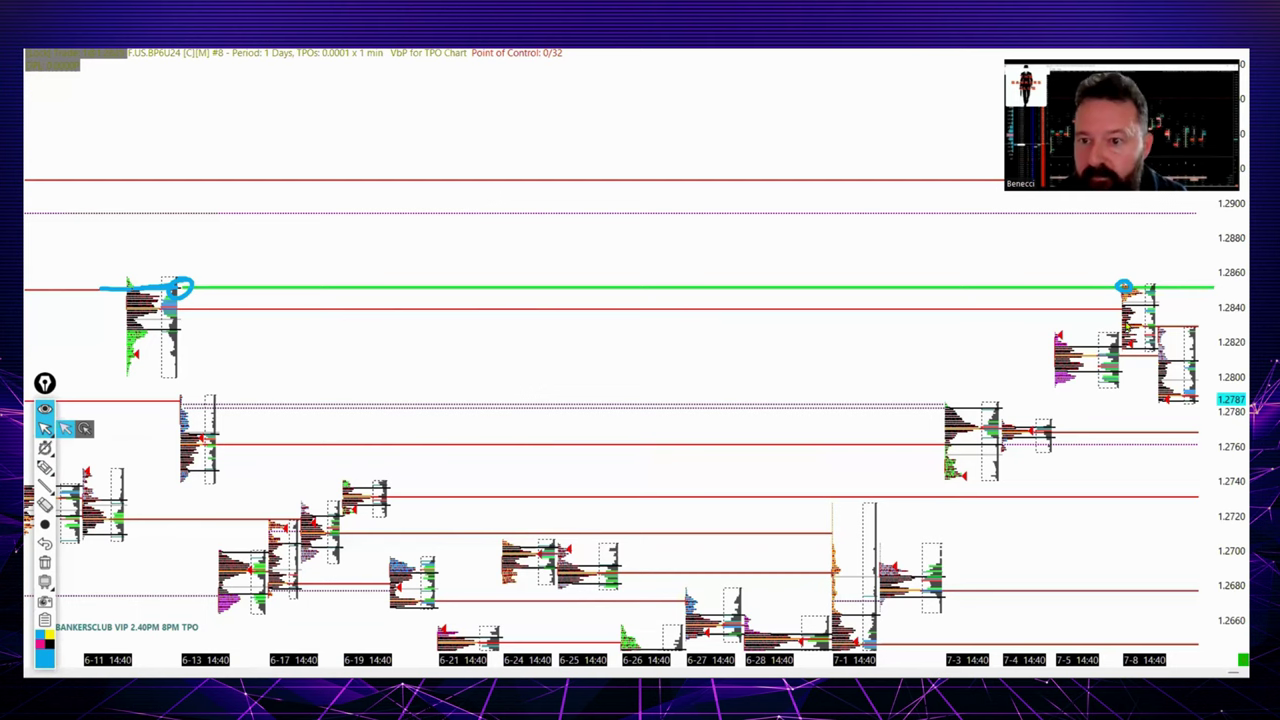
# Step: Show the TPO profiles as a price trace, sketch the 7-8 decline, then erase all pen marks
pyautogui.rightClick(1128, 322)
pyautogui.click(1095, 354)
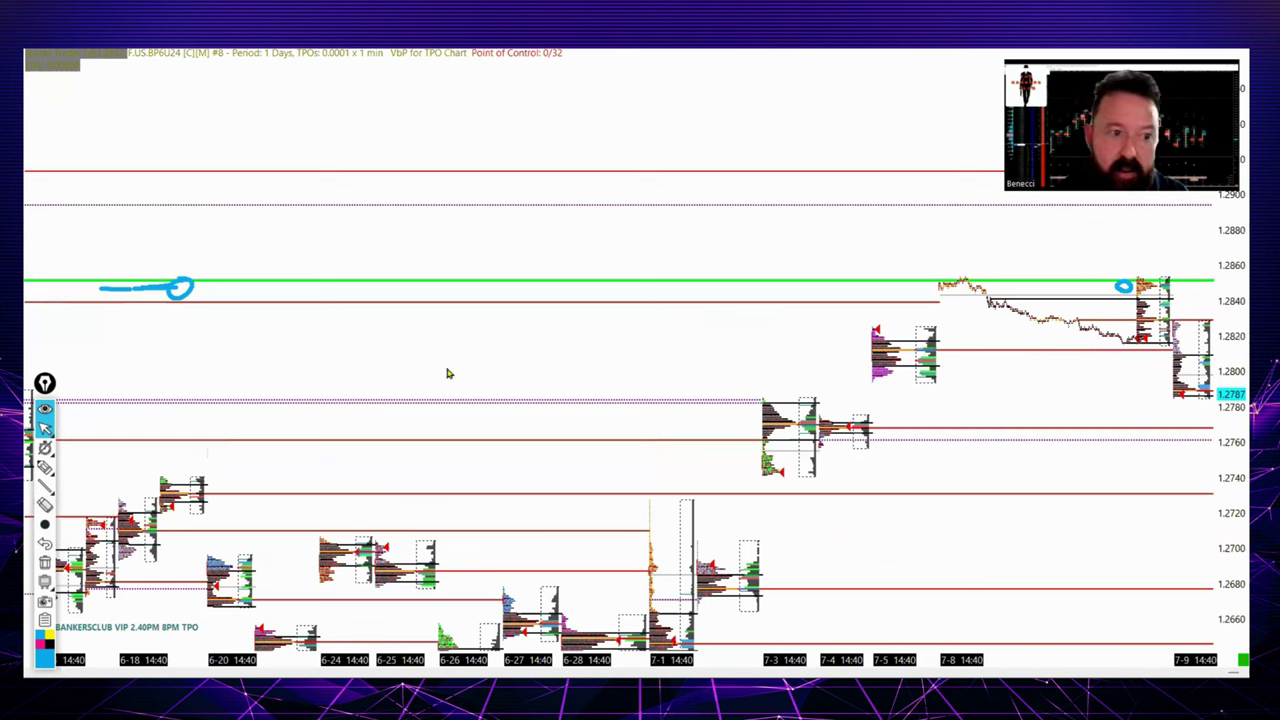
pyautogui.click(45, 467)
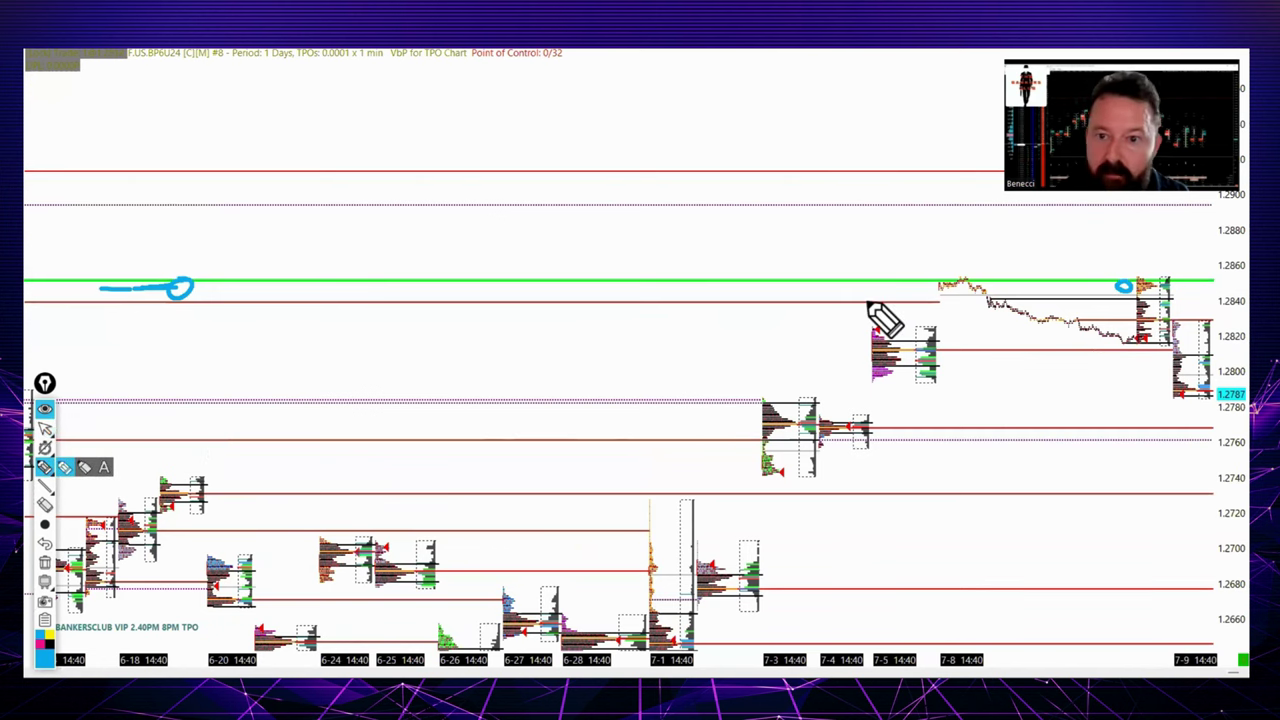
pyautogui.moveTo(937, 297)
pyautogui.mouseDown()
pyautogui.moveTo(963, 278)
pyautogui.moveTo(1120, 327)
pyautogui.mouseUp()
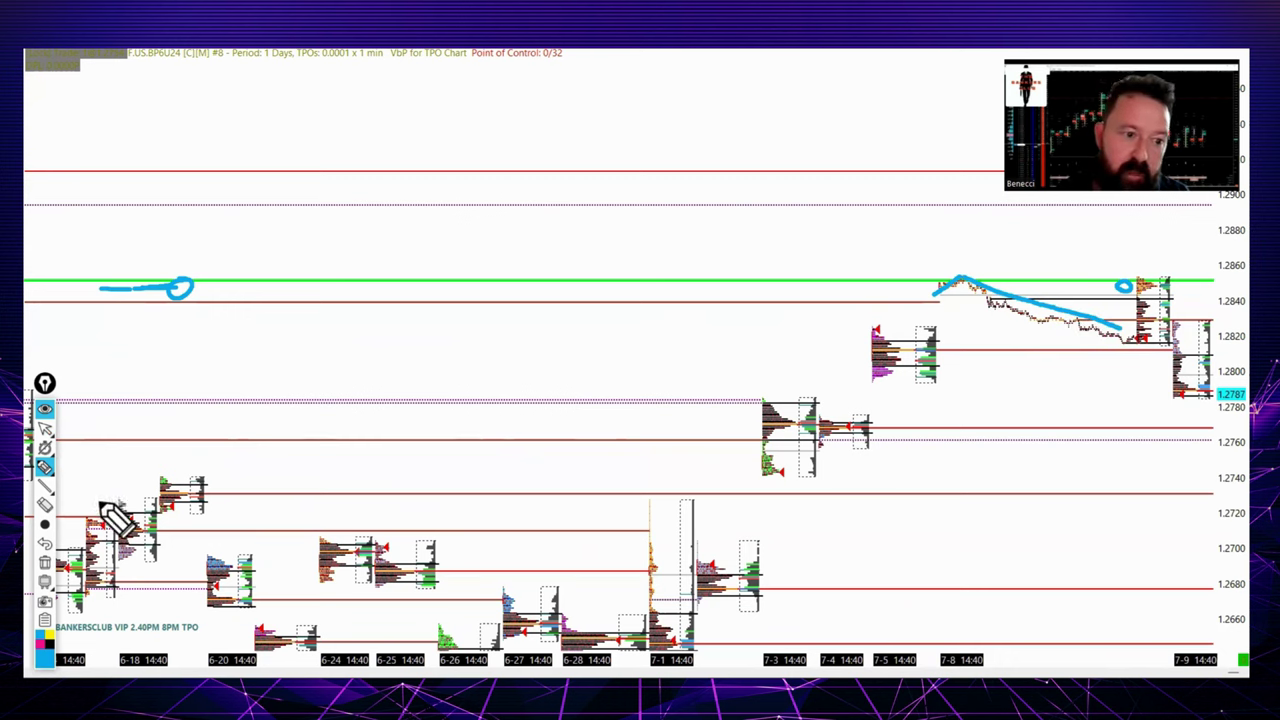
pyautogui.click(44, 566)
pyautogui.click(45, 428)
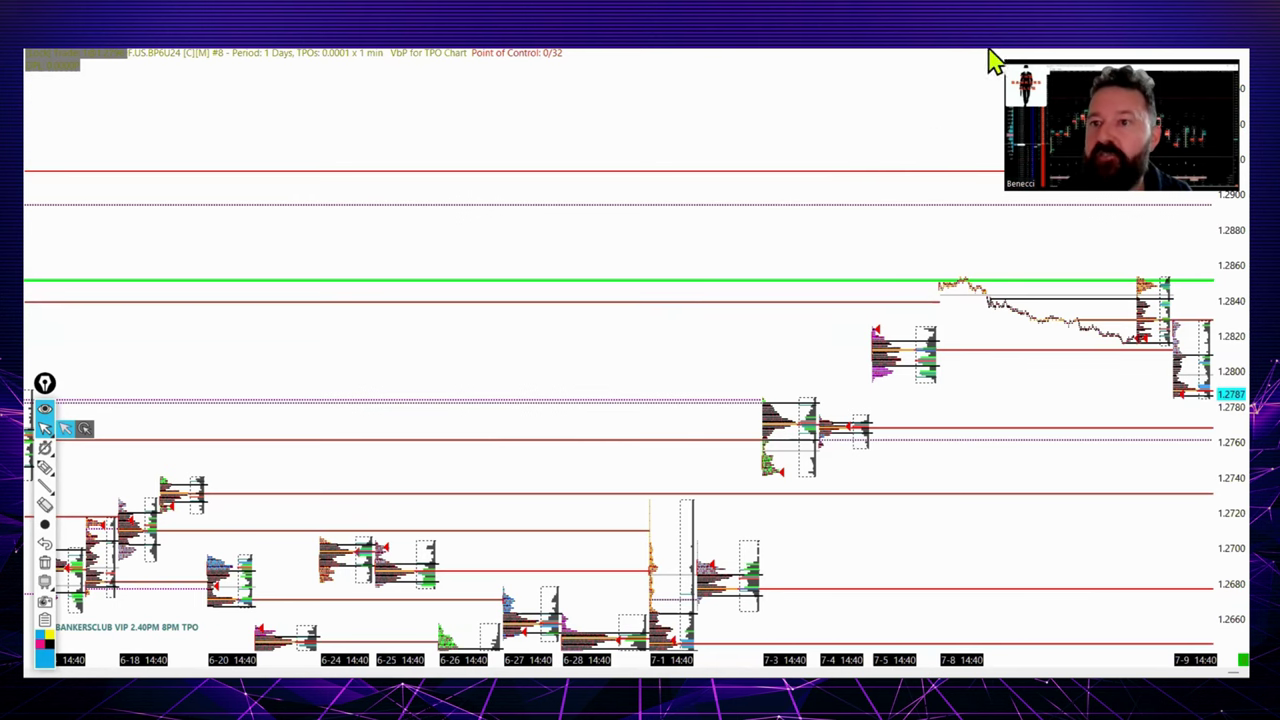
# Step: Restore the maximized chart and bring the VWAP Renko chart into view, prices panned slightly down
pyautogui.click(1181, 48)
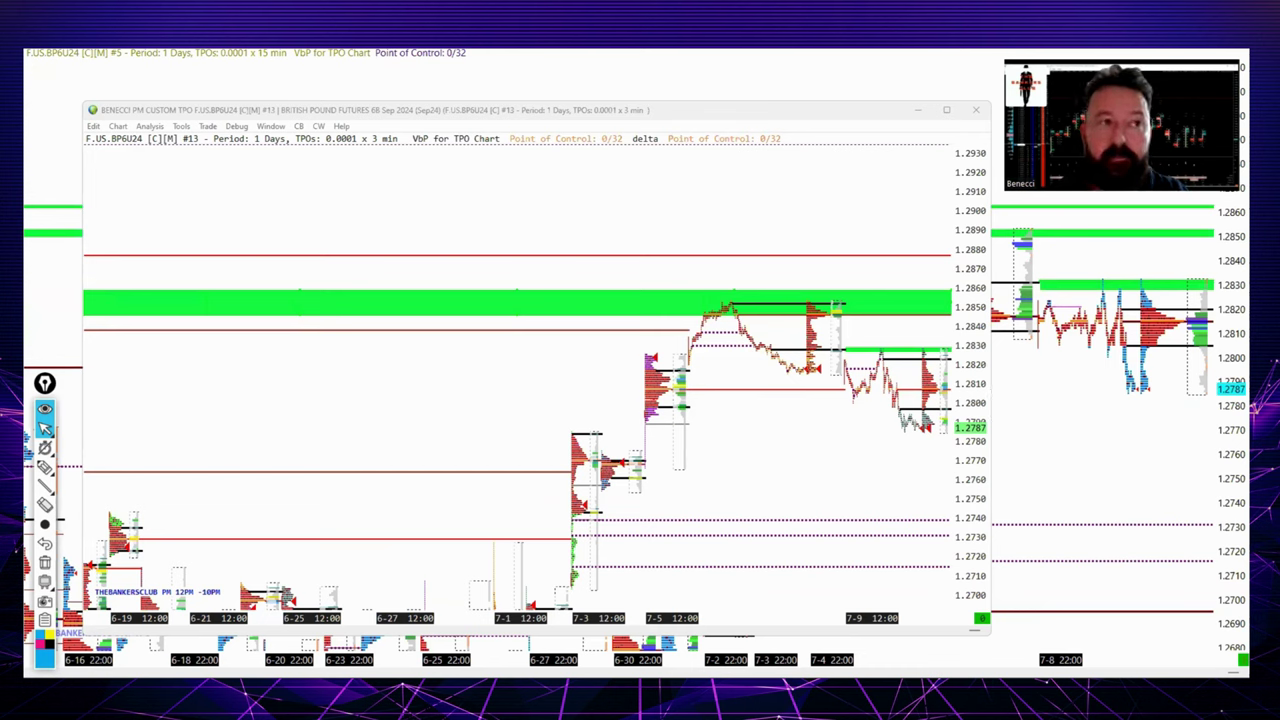
pyautogui.moveTo(1246, 220); pyautogui.dragTo(352, 220)
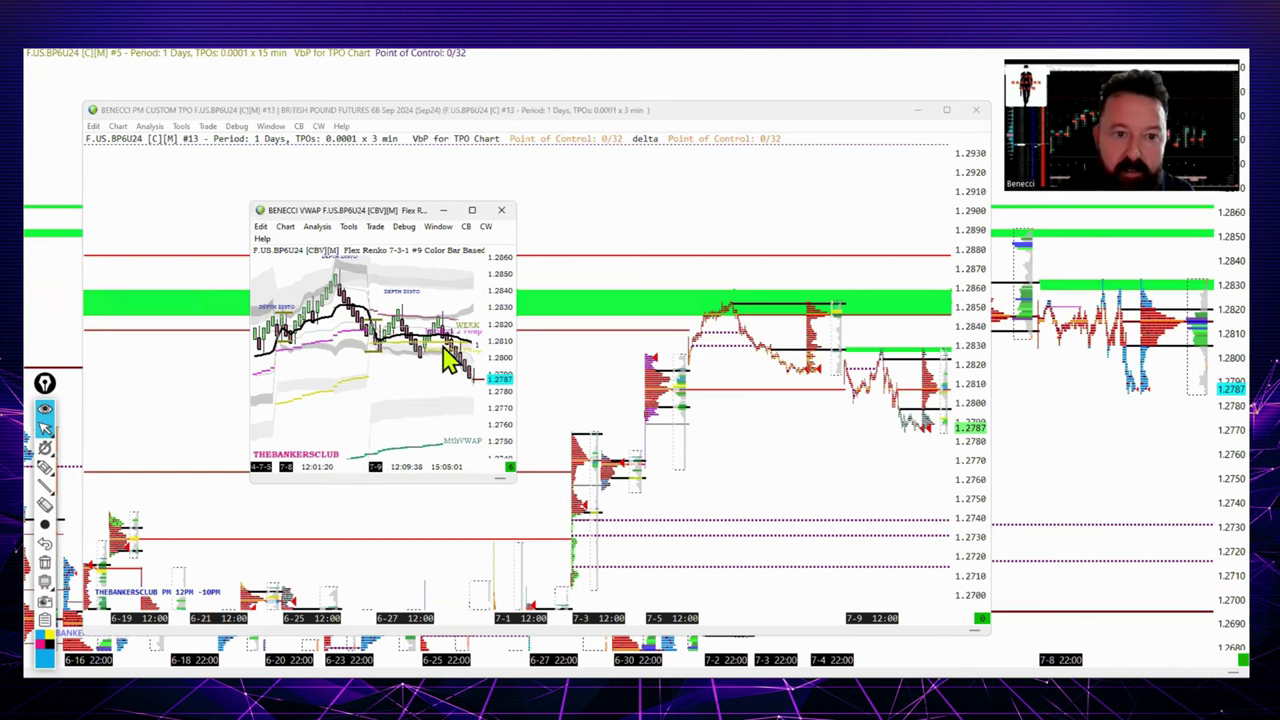
pyautogui.moveTo(505, 322); pyautogui.dragTo(503, 337)
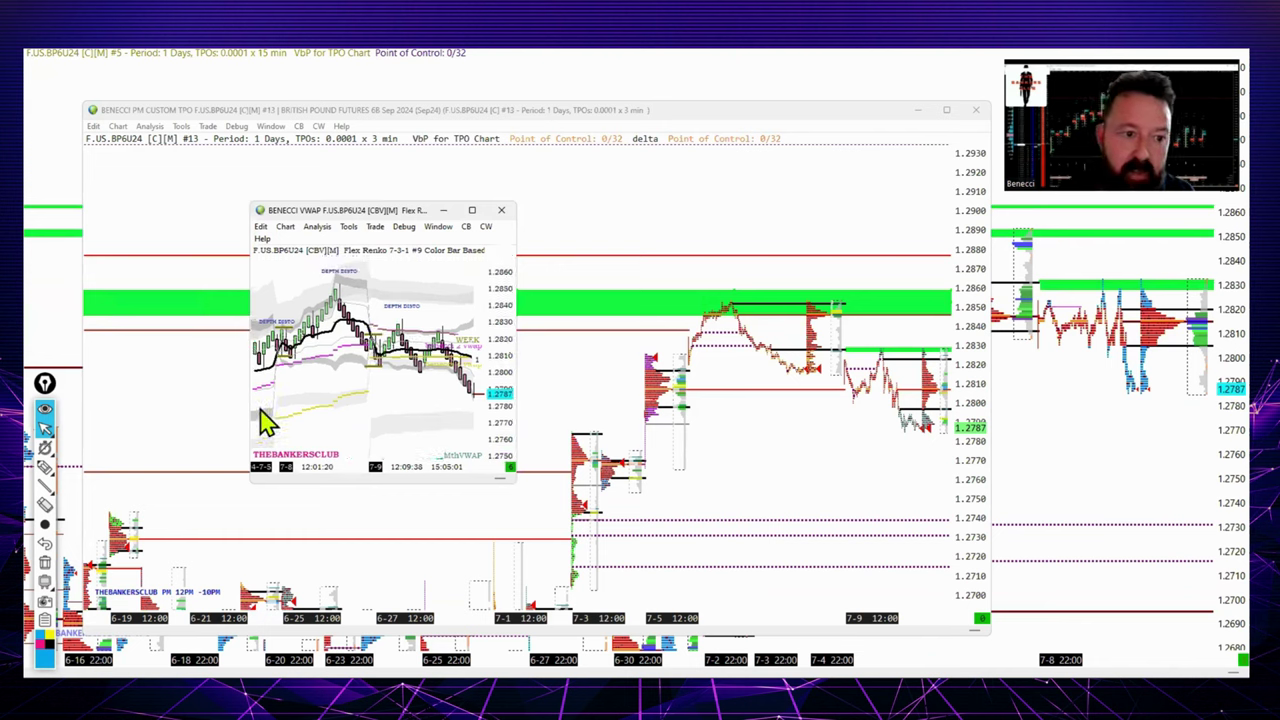
# Step: Circle the DEPTH DISTO label and later swing highs, clear the marks, and close the VWAP window
pyautogui.click(45, 467)
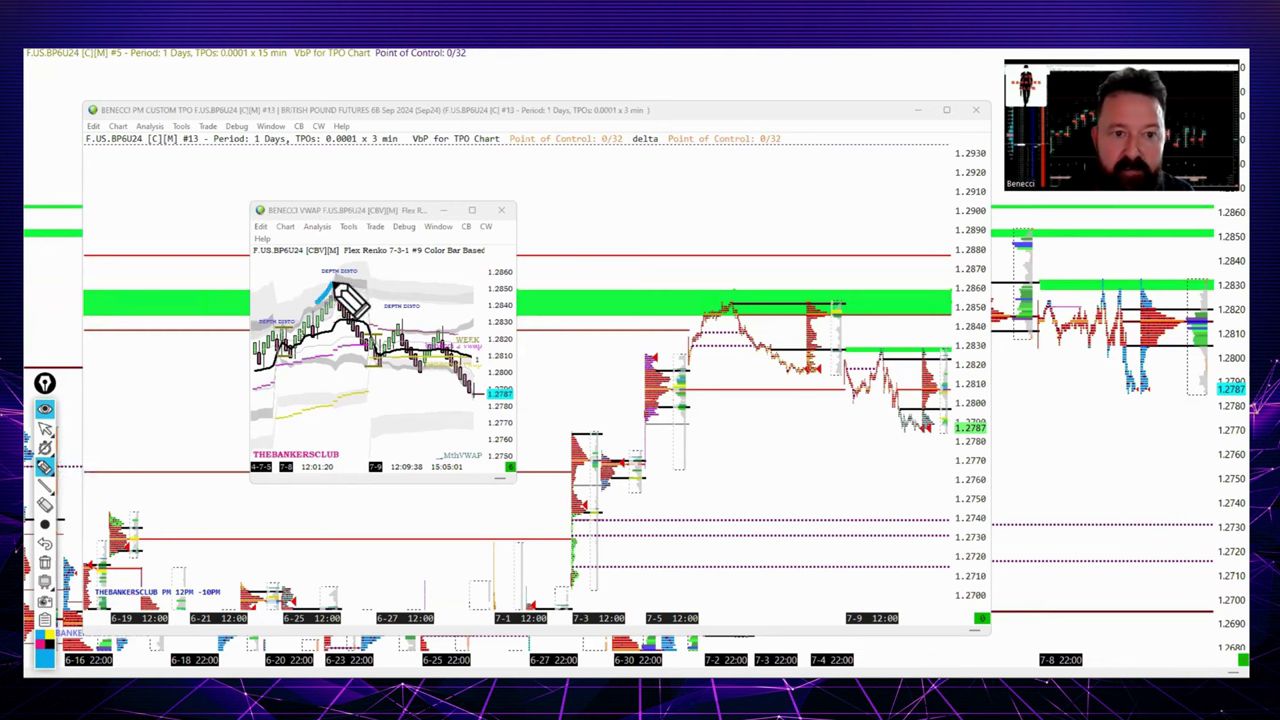
pyautogui.moveTo(320, 278)
pyautogui.mouseDown()
pyautogui.moveTo(360, 272)
pyautogui.moveTo(340, 252)
pyautogui.moveTo(316, 262)
pyautogui.moveTo(327, 279)
pyautogui.mouseUp()
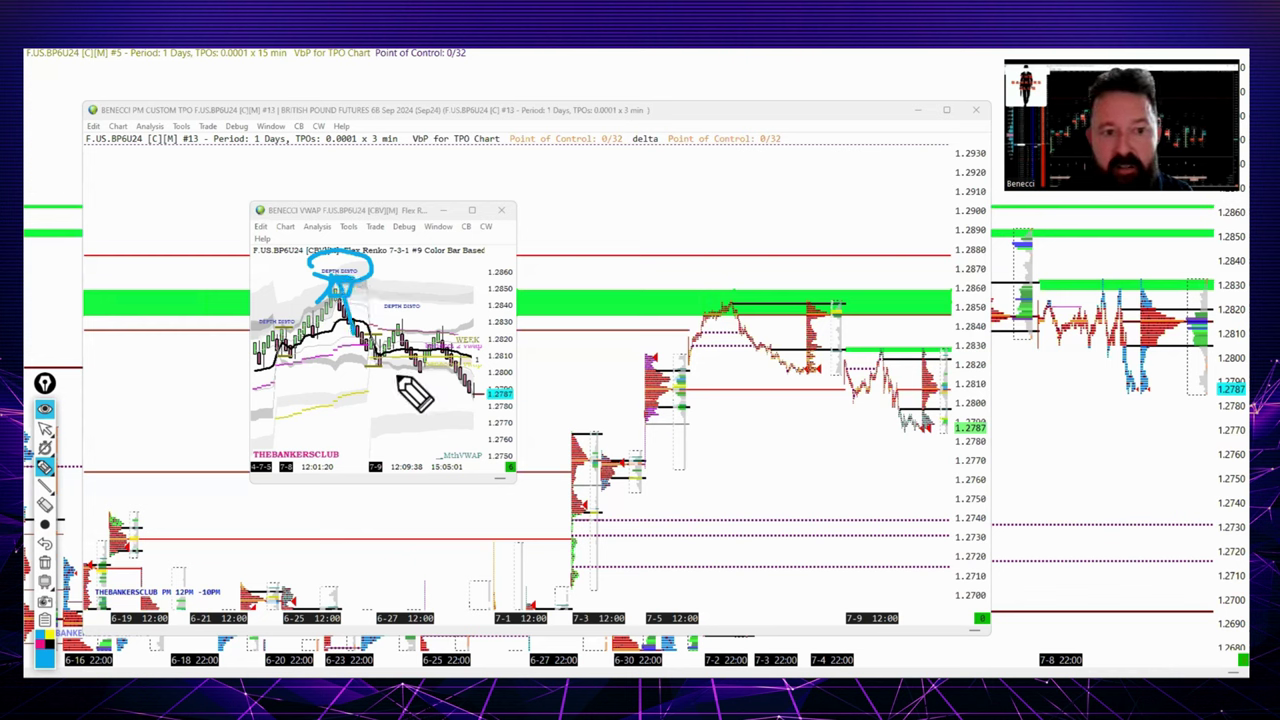
pyautogui.moveTo(394, 324); pyautogui.dragTo(443, 333)
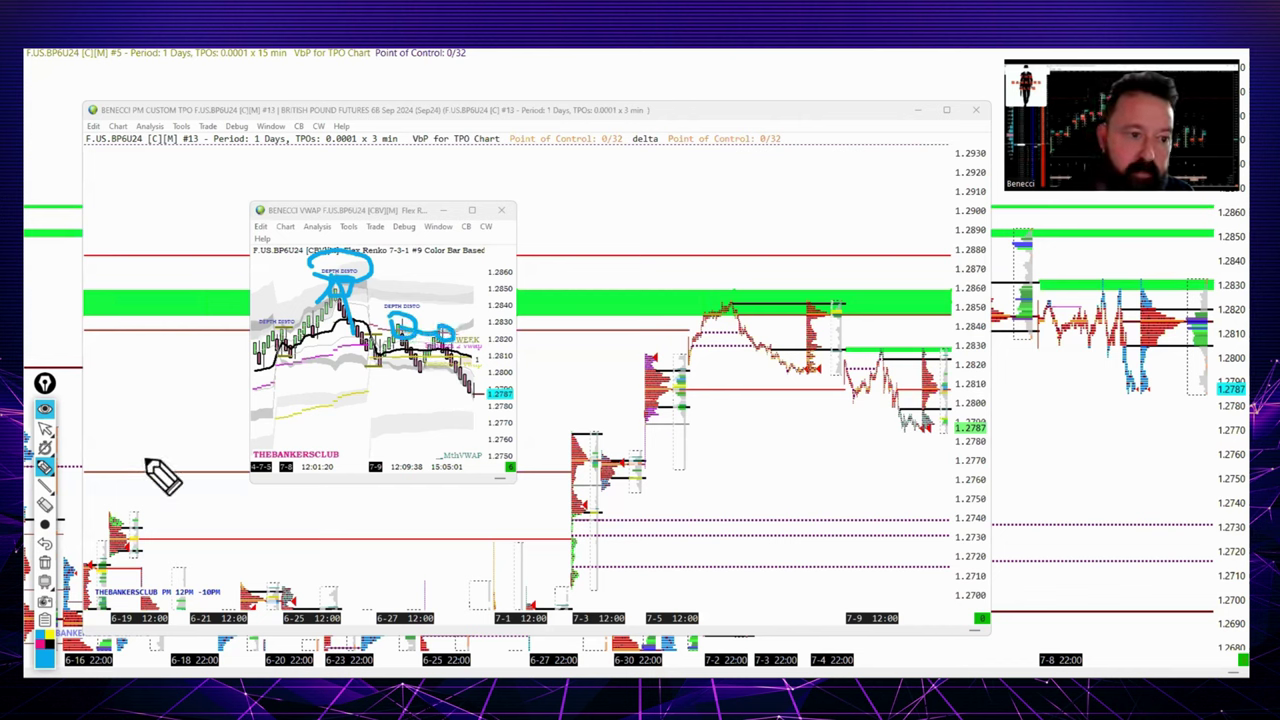
pyautogui.click(45, 565)
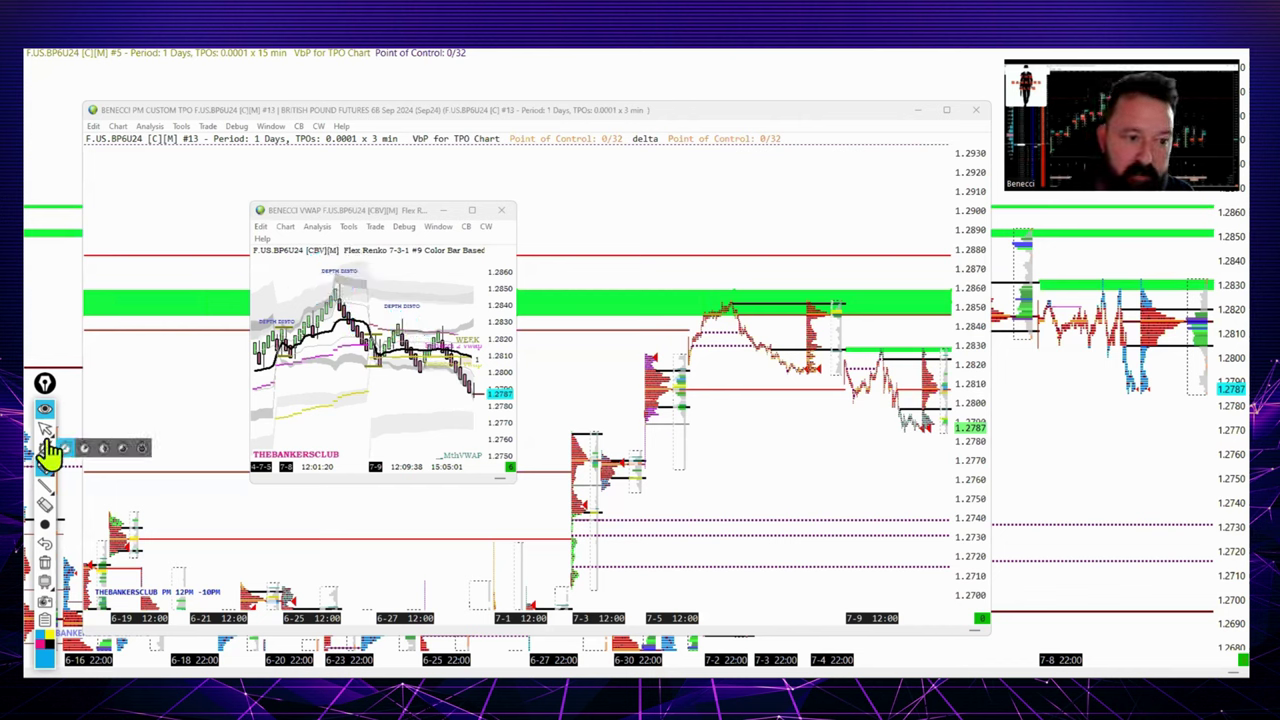
pyautogui.click(45, 428)
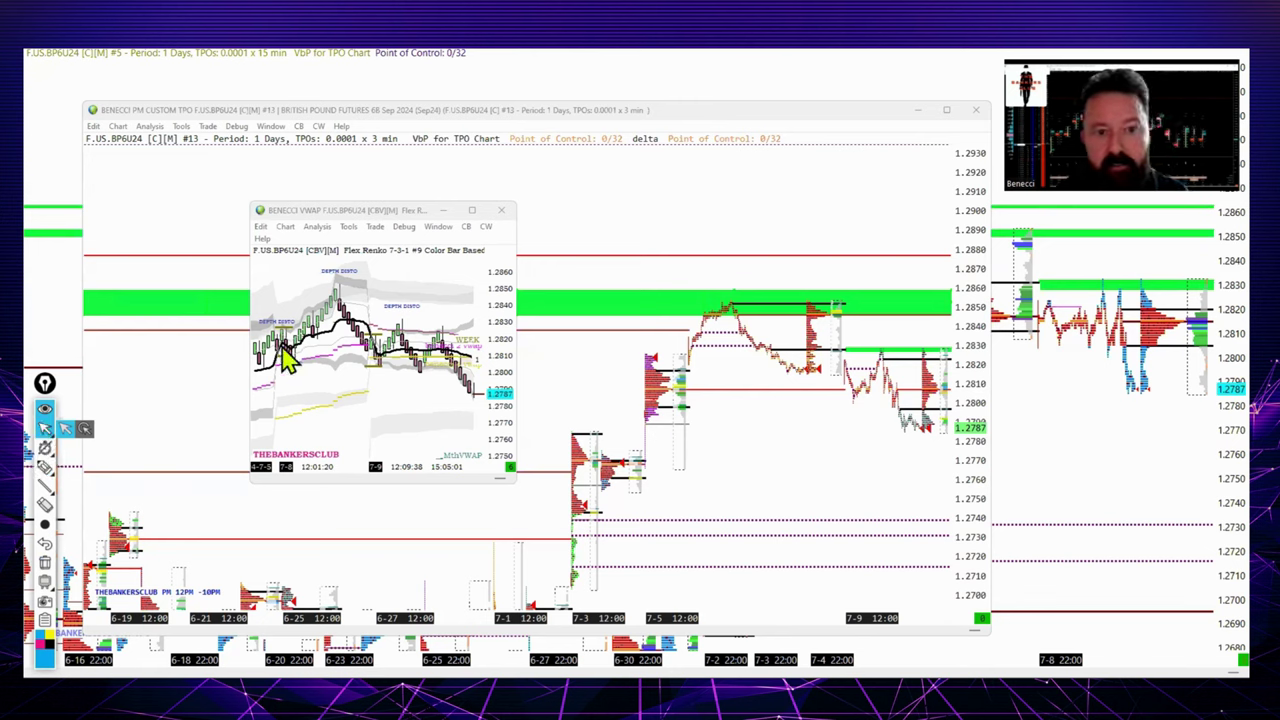
pyautogui.click(398, 217)
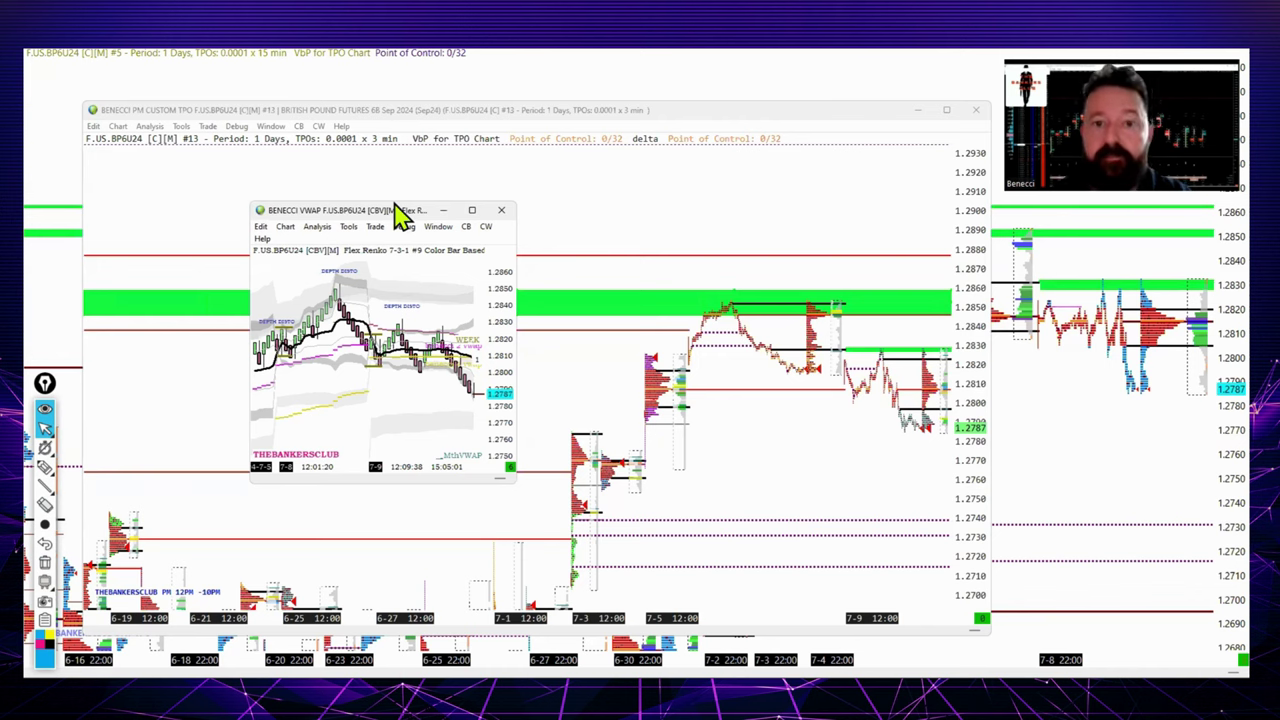
pyautogui.click(501, 210)
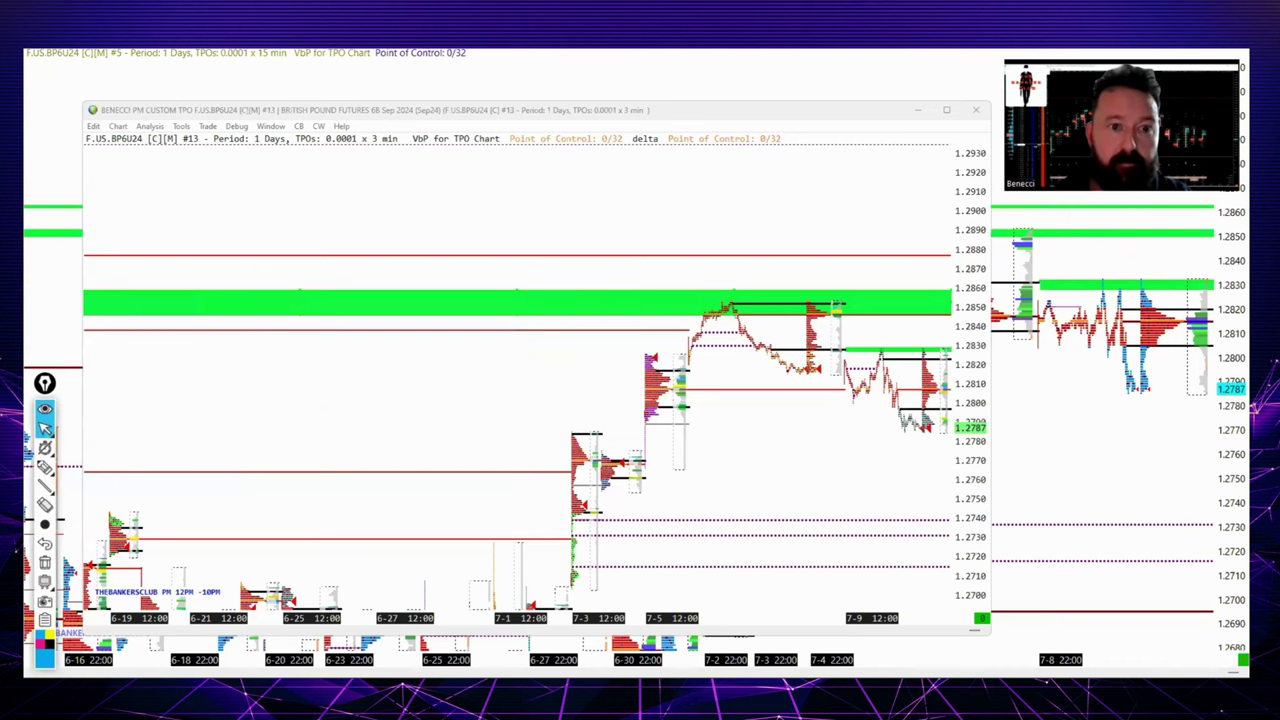
# Step: Bring the 2-minute AM TPO chart to the front, panned to show prices up to 1.2870
pyautogui.hotkey('ctrl', 'Tab')
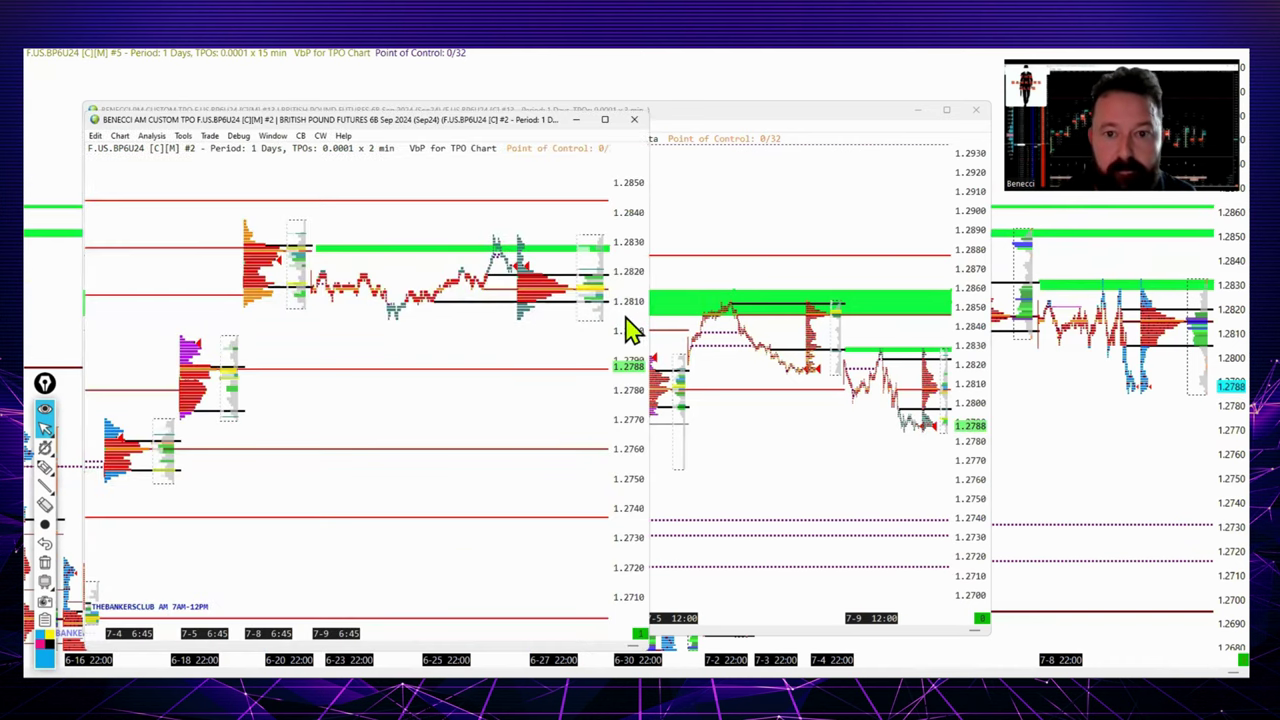
pyautogui.moveTo(630, 335); pyautogui.dragTo(634, 371)
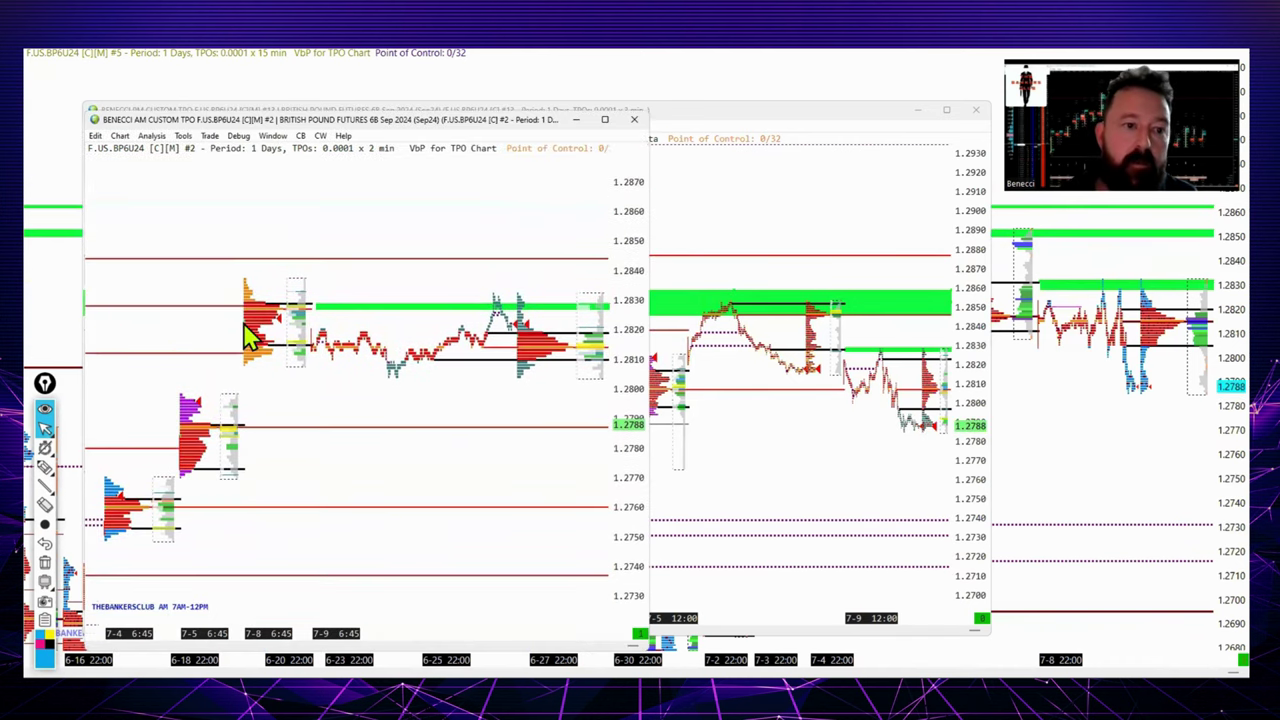
pyautogui.click(46, 467)
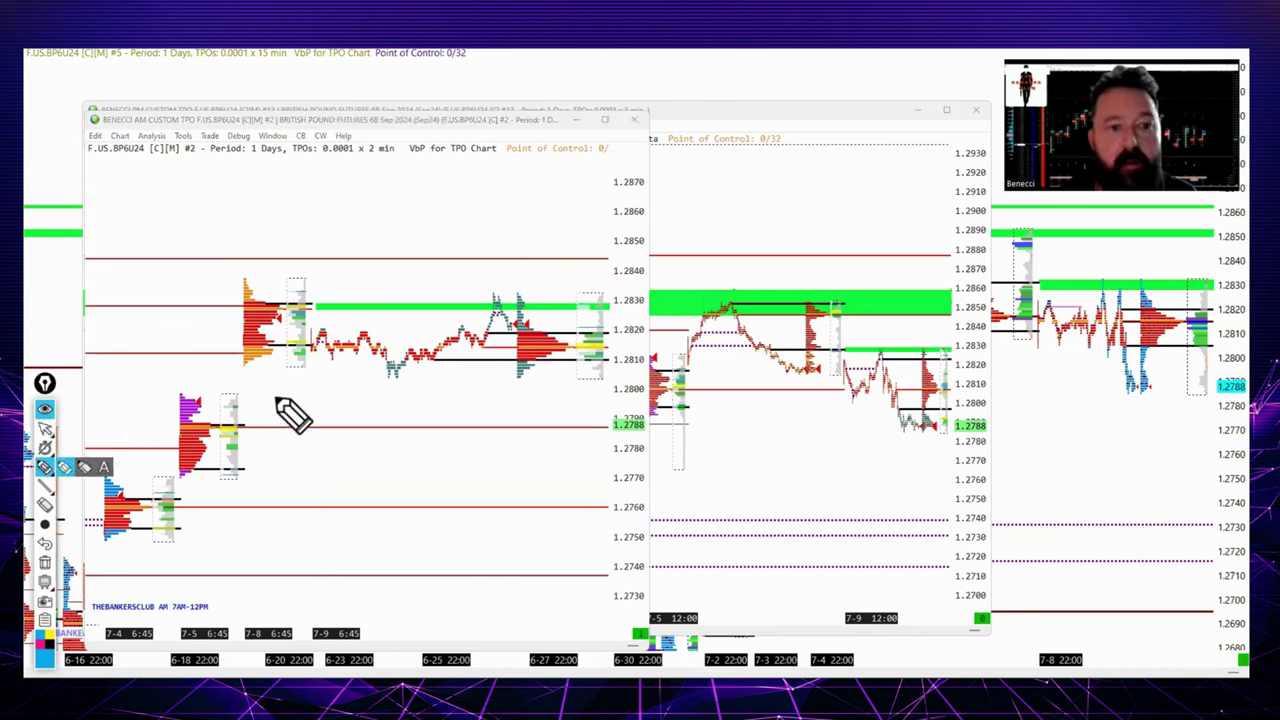
pyautogui.click(311, 346)
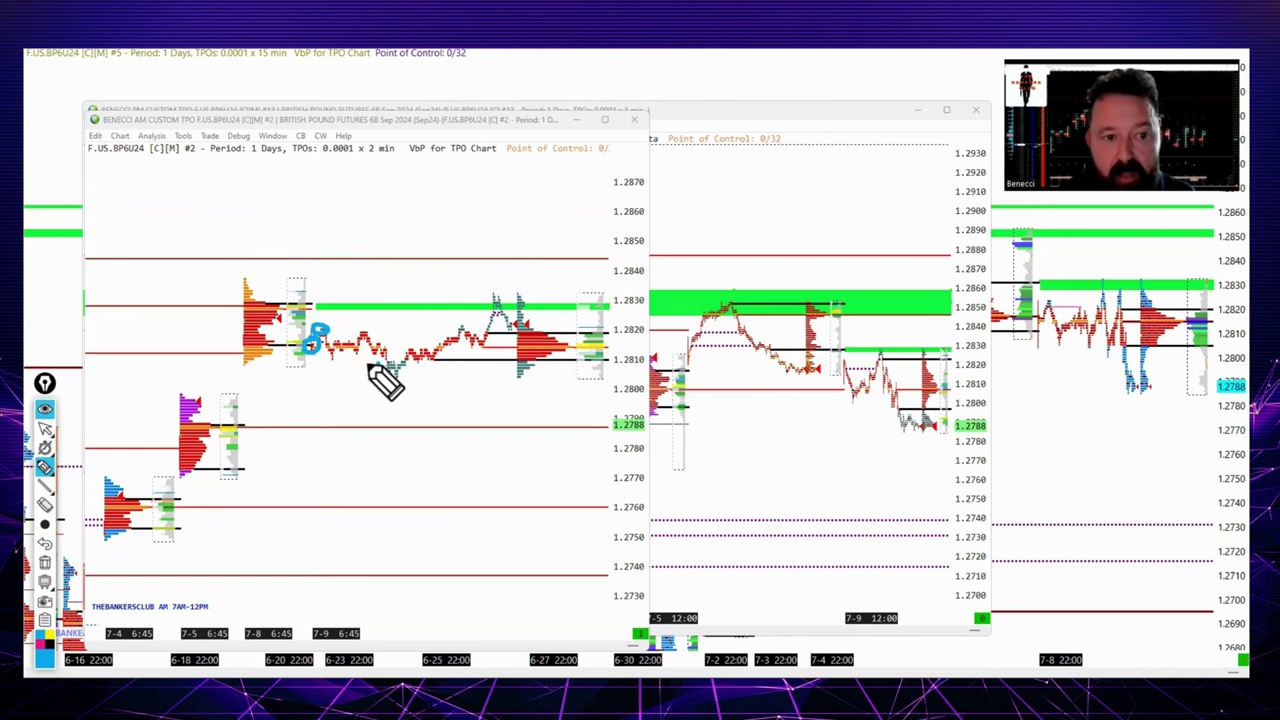
# Step: Sketch the dip after 7-8, the rally toward 7-9 and the move below the green level, then erase them
pyautogui.moveTo(352, 364)
pyautogui.mouseDown()
pyautogui.moveTo(409, 362)
pyautogui.moveTo(390, 361)
pyautogui.mouseUp()
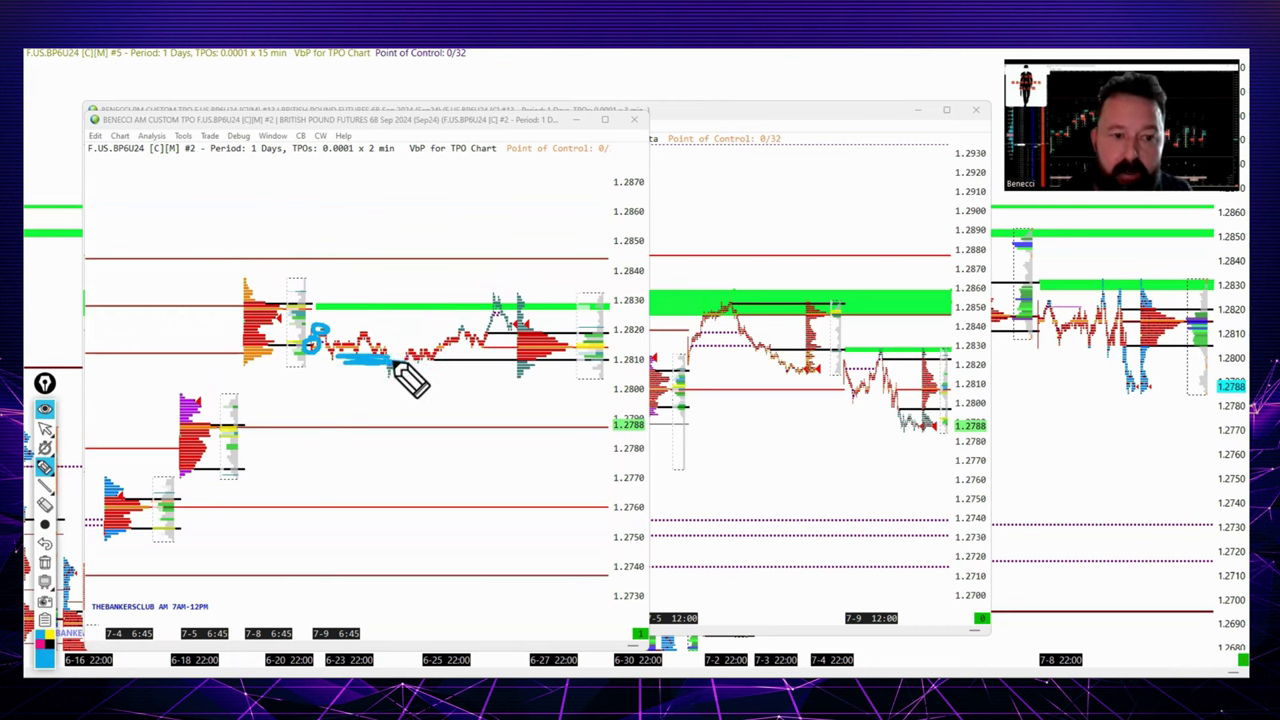
pyautogui.moveTo(397, 362); pyautogui.dragTo(466, 328)
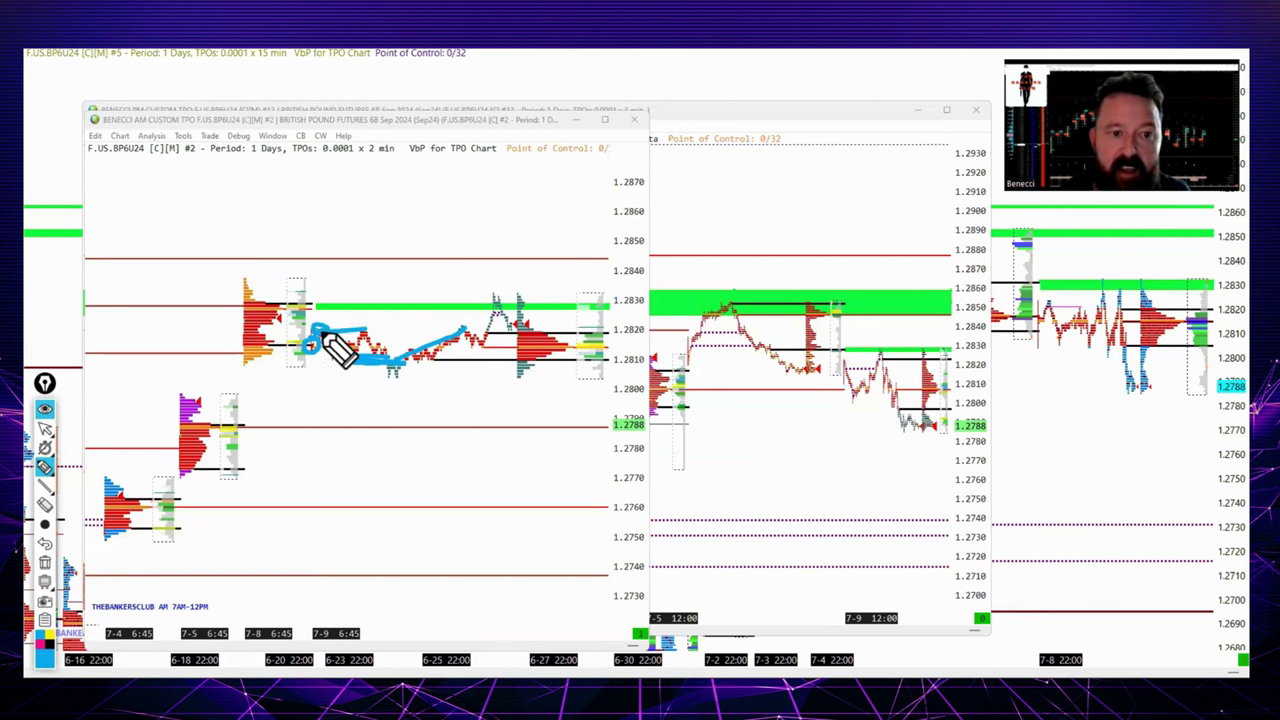
pyautogui.moveTo(312, 292); pyautogui.dragTo(352, 292)
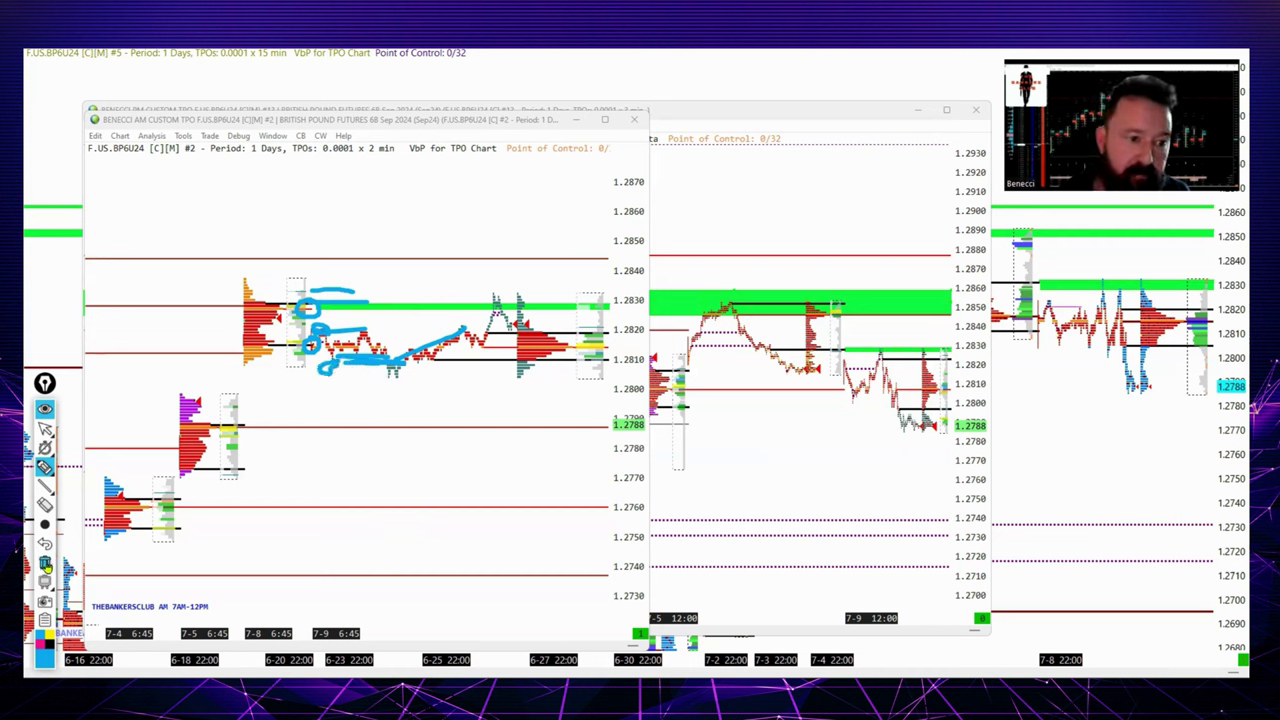
pyautogui.click(45, 563)
pyautogui.click(45, 447)
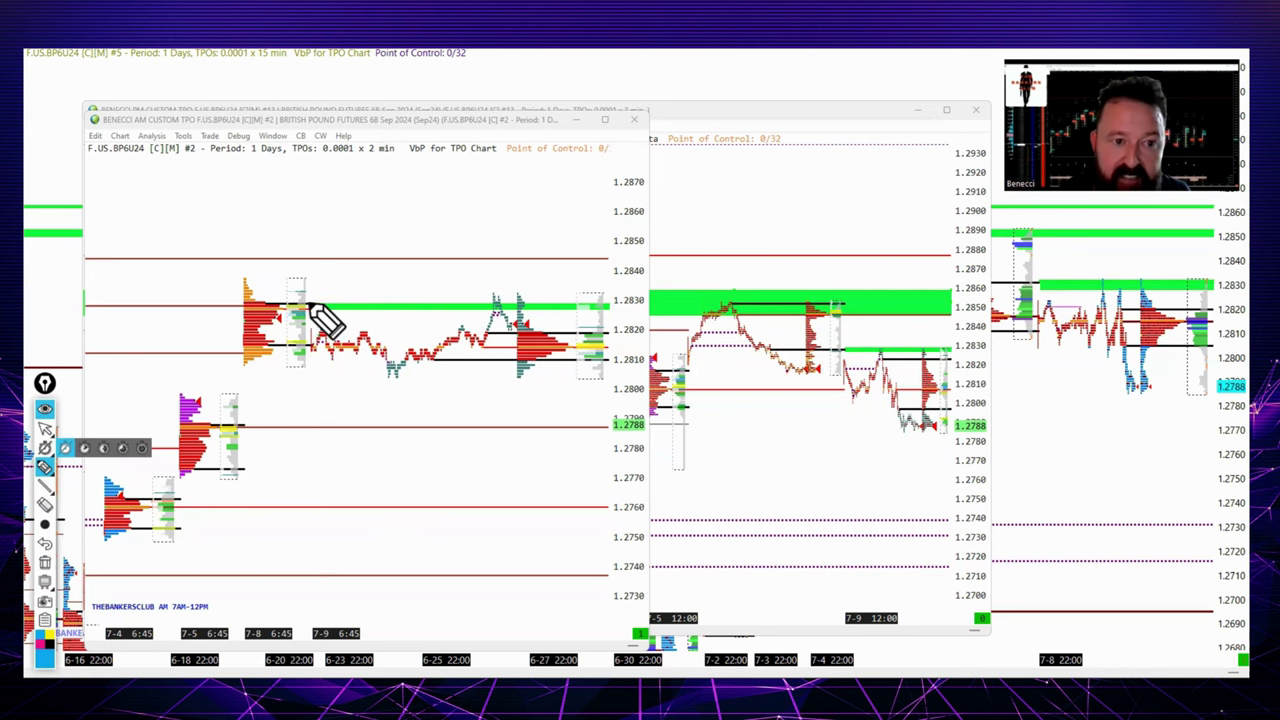
pyautogui.moveTo(311, 306)
pyautogui.mouseDown()
pyautogui.moveTo(336, 306)
pyautogui.moveTo(301, 305)
pyautogui.mouseUp()
pyautogui.moveTo(490, 300)
pyautogui.mouseDown()
pyautogui.moveTo(506, 298)
pyautogui.moveTo(489, 301)
pyautogui.mouseUp()
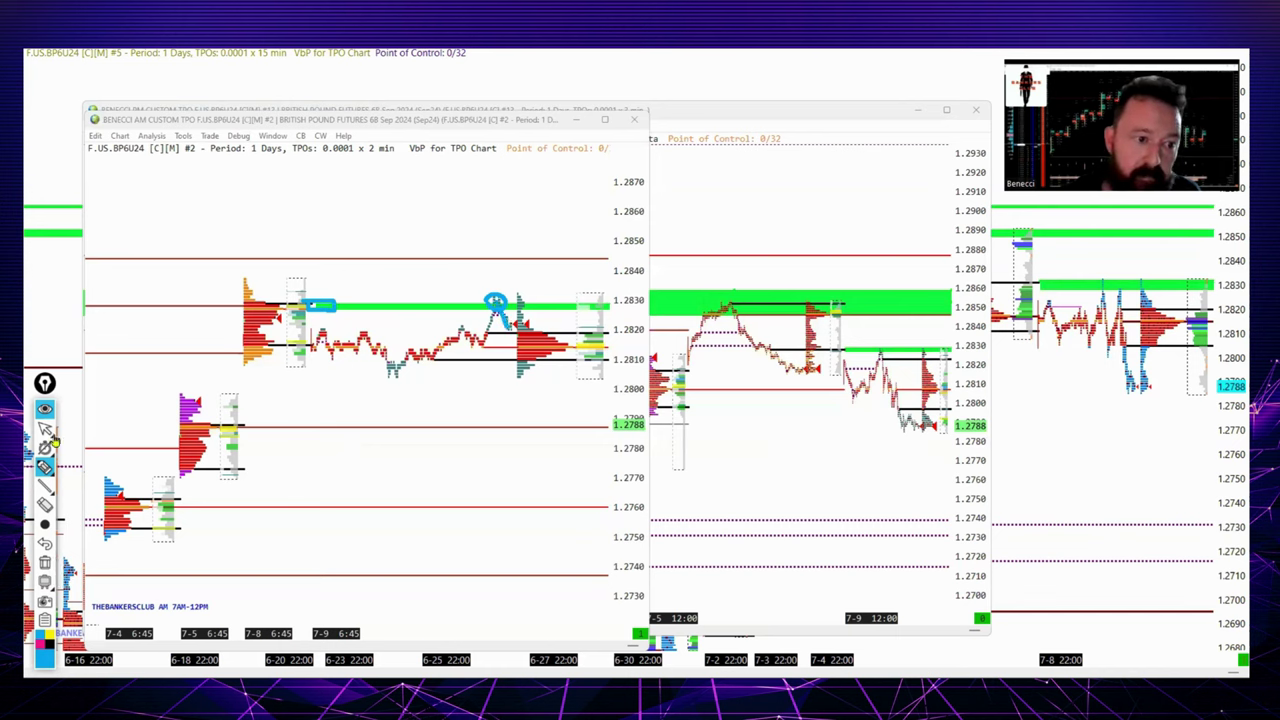
pyautogui.moveTo(46, 432)
pyautogui.moveTo(54, 470)
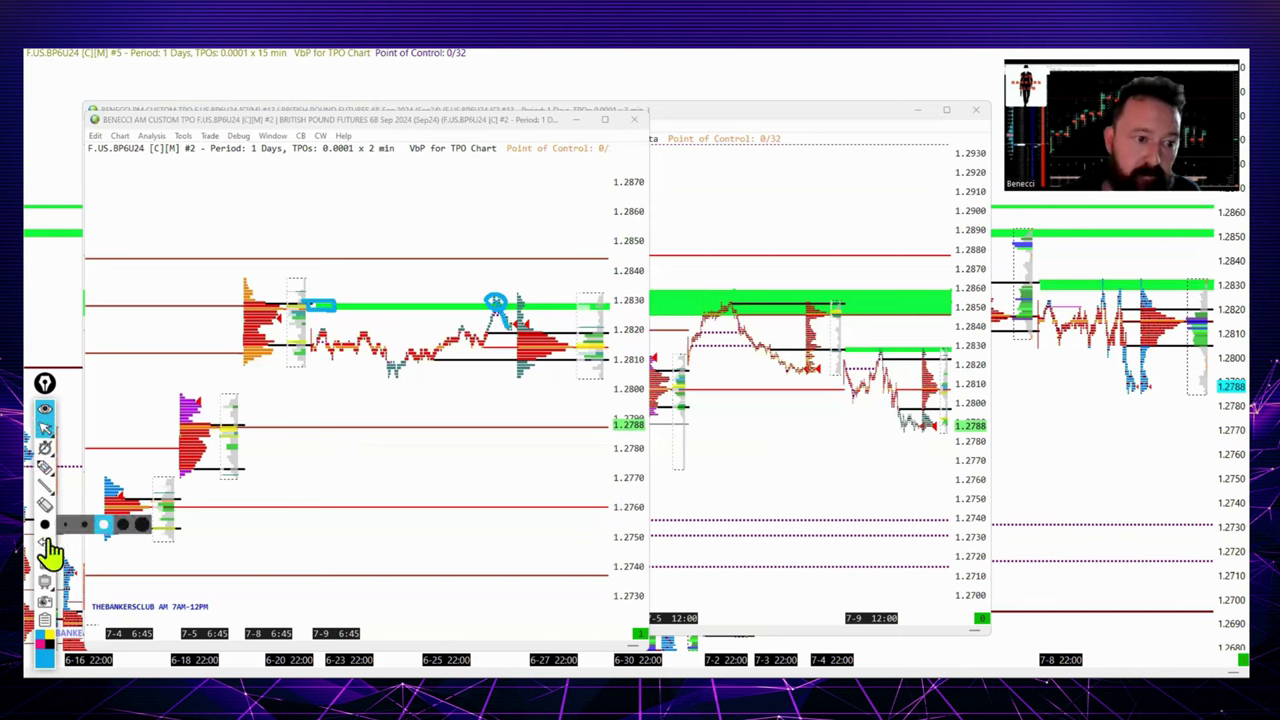
pyautogui.click(45, 563)
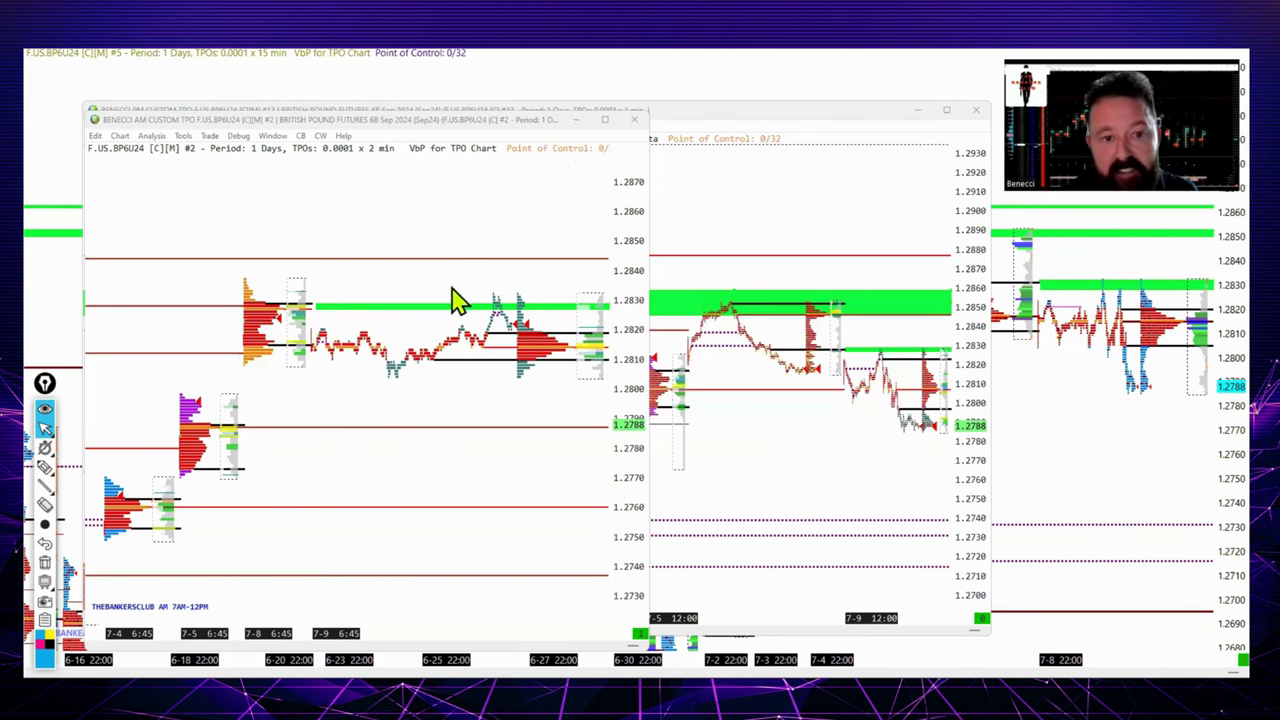
# Step: Minimize the AM chart and mark the PM chart's peak, dip and rebound level in blue
pyautogui.click(577, 121)
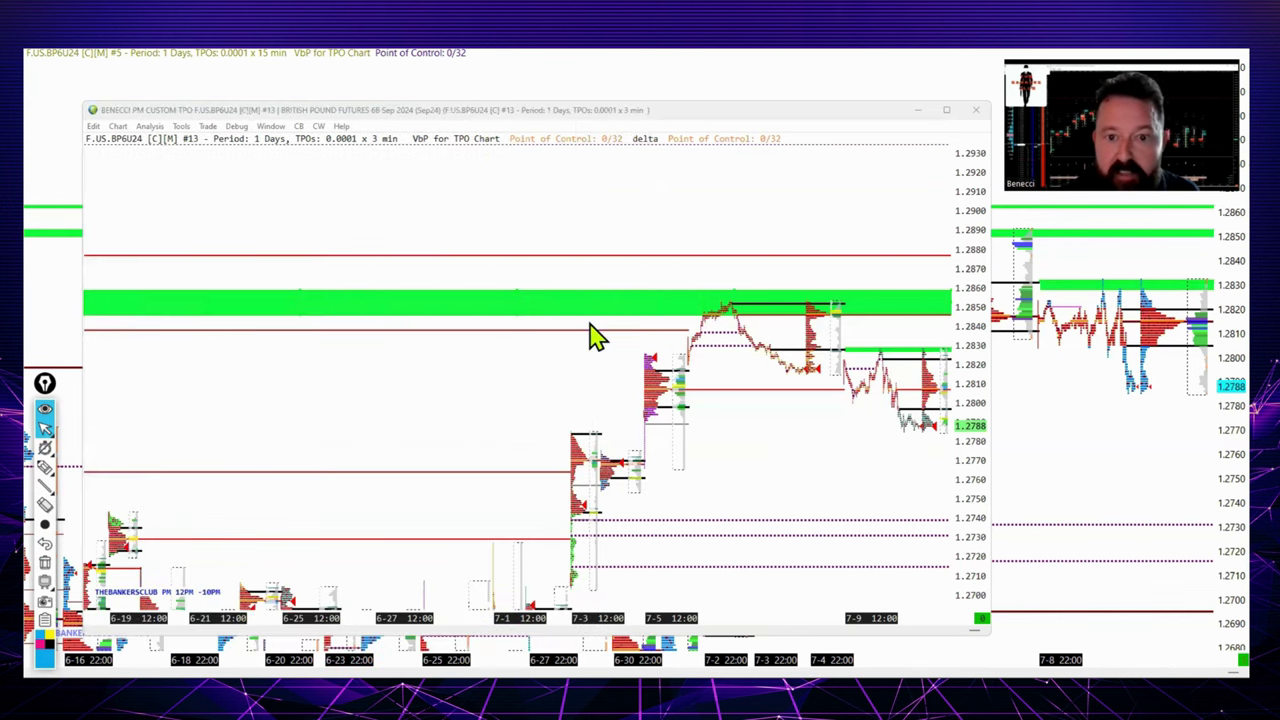
pyautogui.click(45, 467)
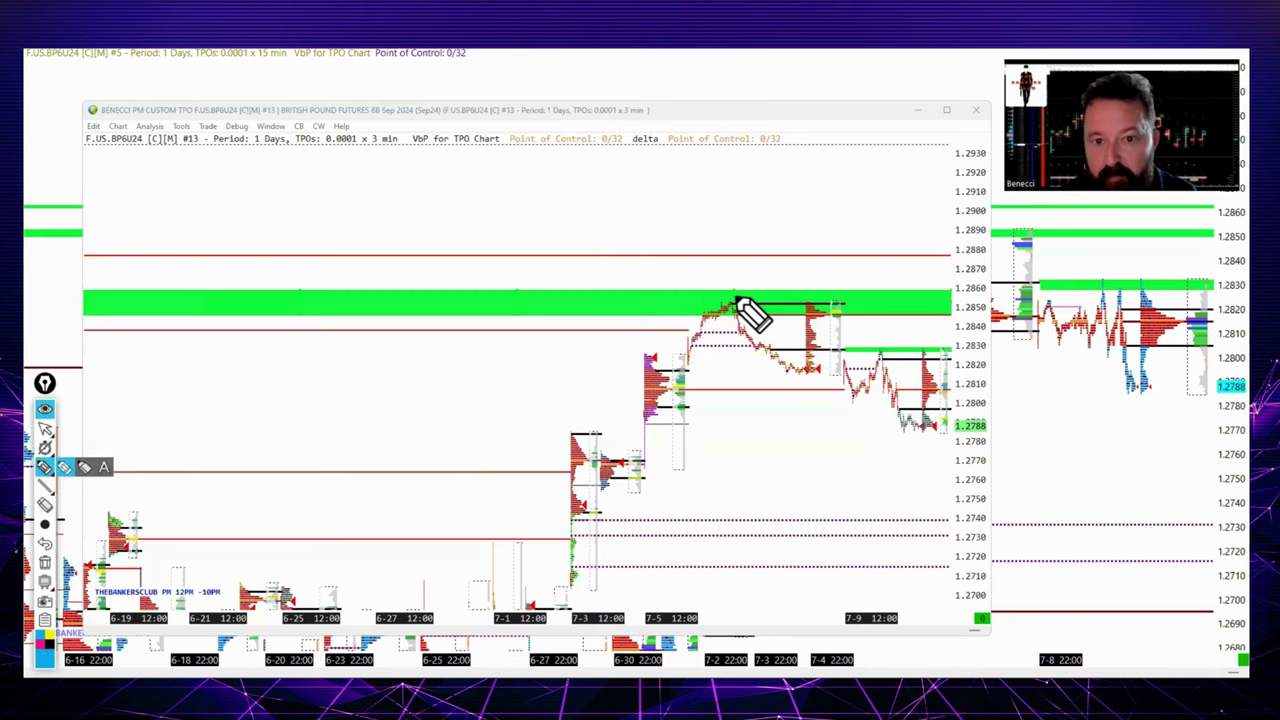
pyautogui.moveTo(731, 302)
pyautogui.mouseDown()
pyautogui.moveTo(712, 300)
pyautogui.moveTo(736, 298)
pyautogui.moveTo(722, 308)
pyautogui.mouseUp()
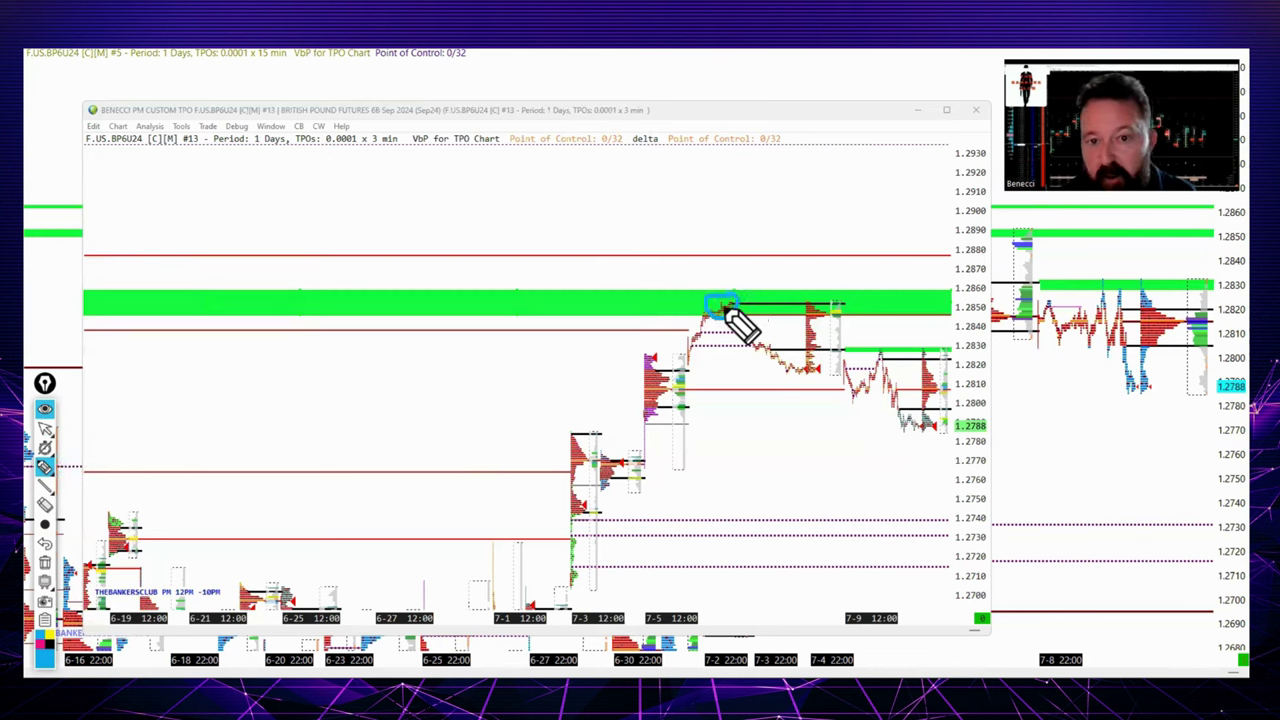
pyautogui.click(840, 368)
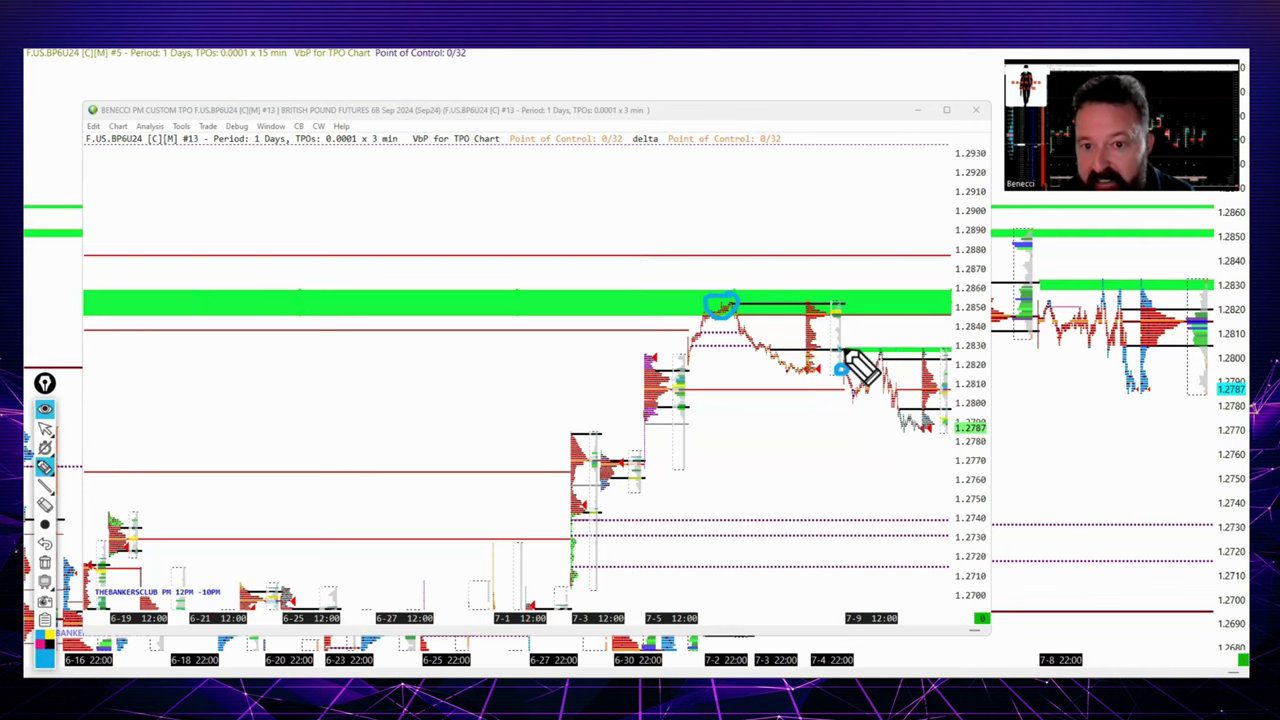
pyautogui.moveTo(835, 349)
pyautogui.mouseDown()
pyautogui.moveTo(856, 350)
pyautogui.moveTo(854, 390)
pyautogui.moveTo(872, 365)
pyautogui.moveTo(905, 364)
pyautogui.mouseUp()
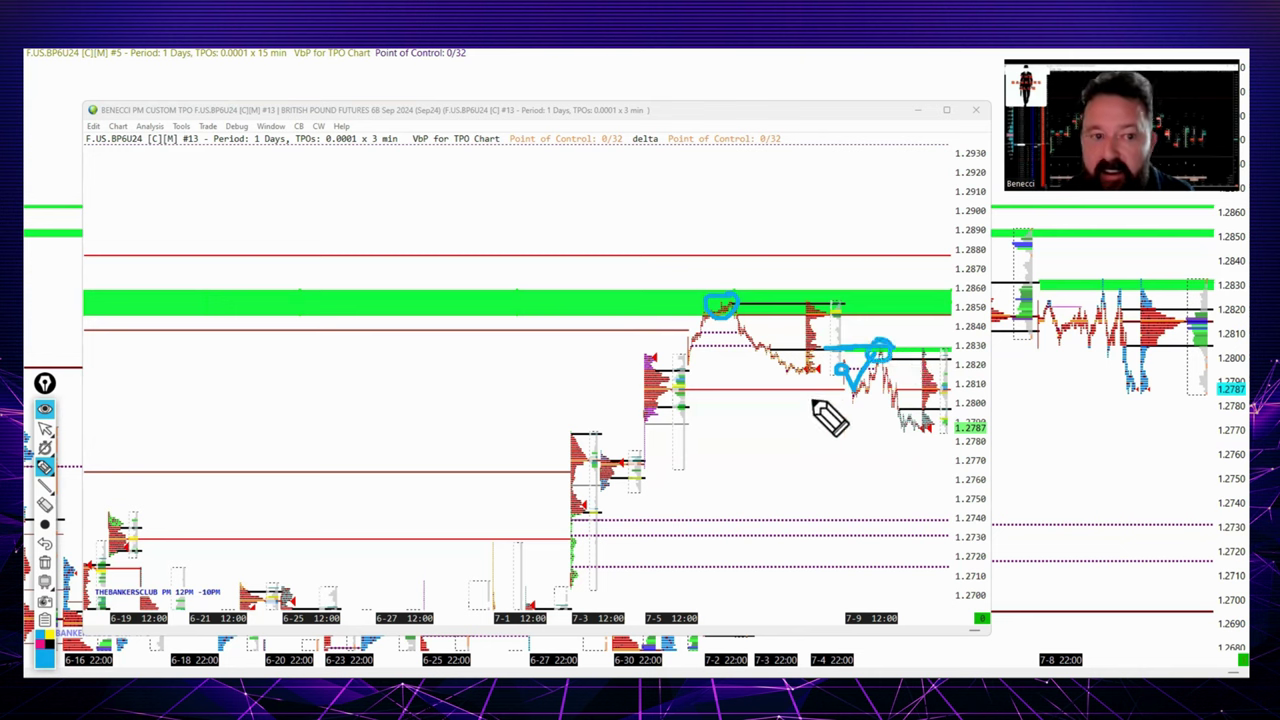
# Step: Erase the test marks and draw a blue line at the level under the upper green zone, near 1.2825
pyautogui.click(45, 562)
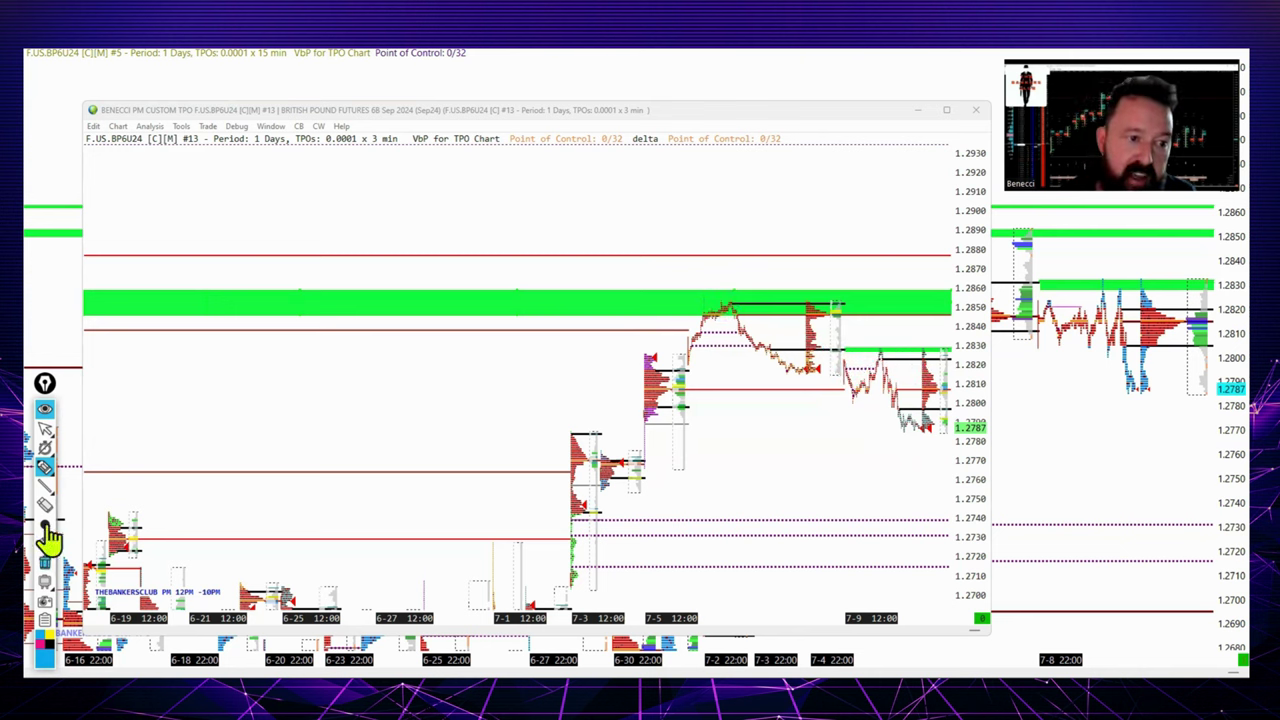
pyautogui.moveTo(52, 470)
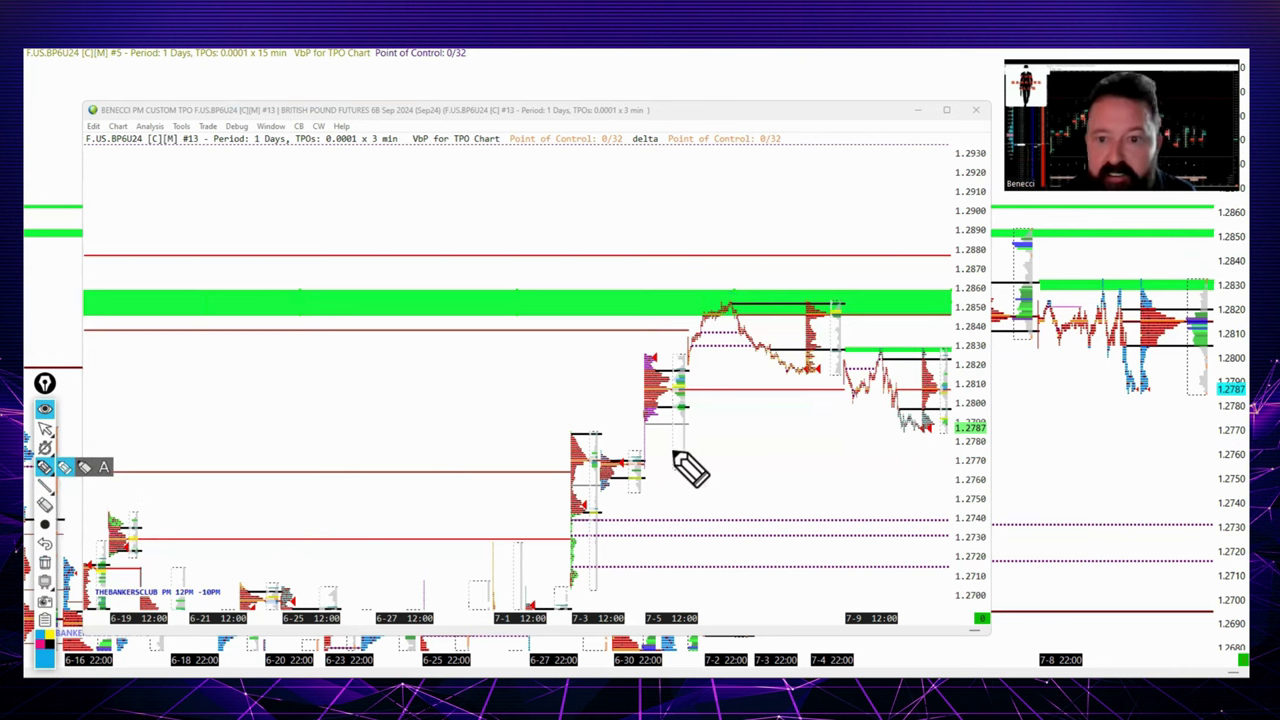
pyautogui.moveTo(846, 352)
pyautogui.mouseDown()
pyautogui.moveTo(910, 351)
pyautogui.moveTo(776, 352)
pyautogui.moveTo(803, 352)
pyautogui.mouseUp()
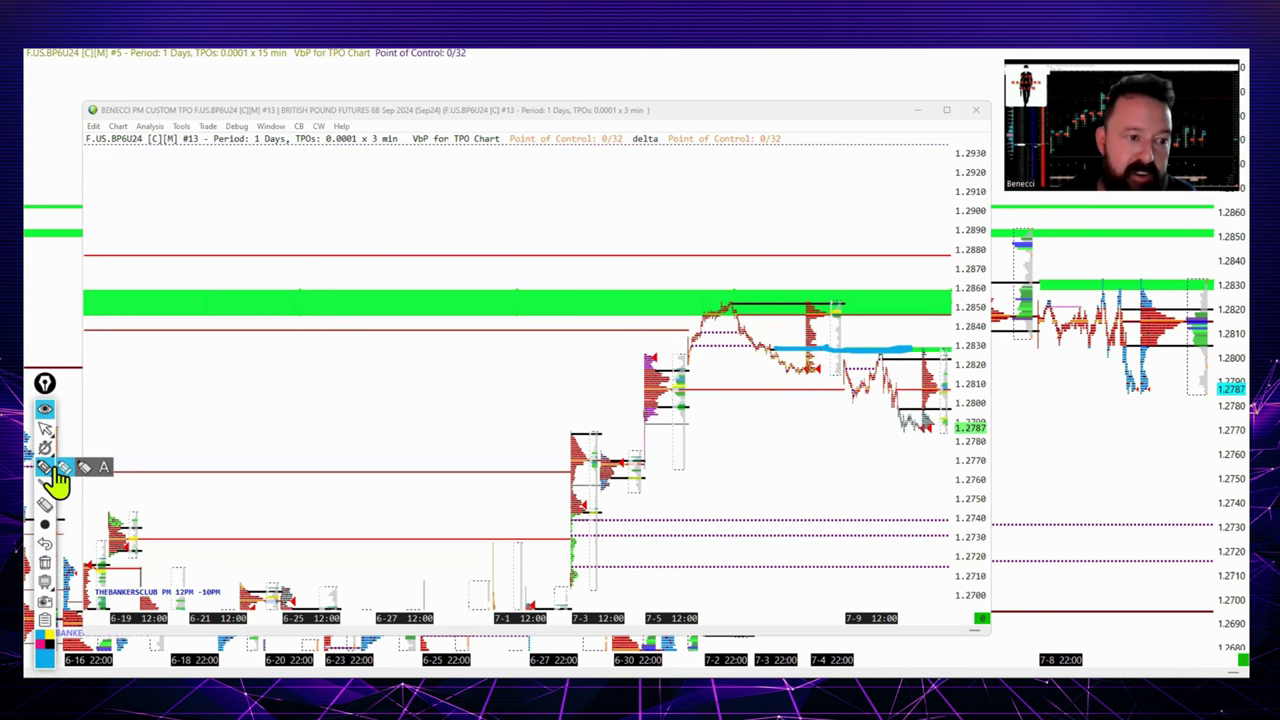
pyautogui.moveTo(48, 440)
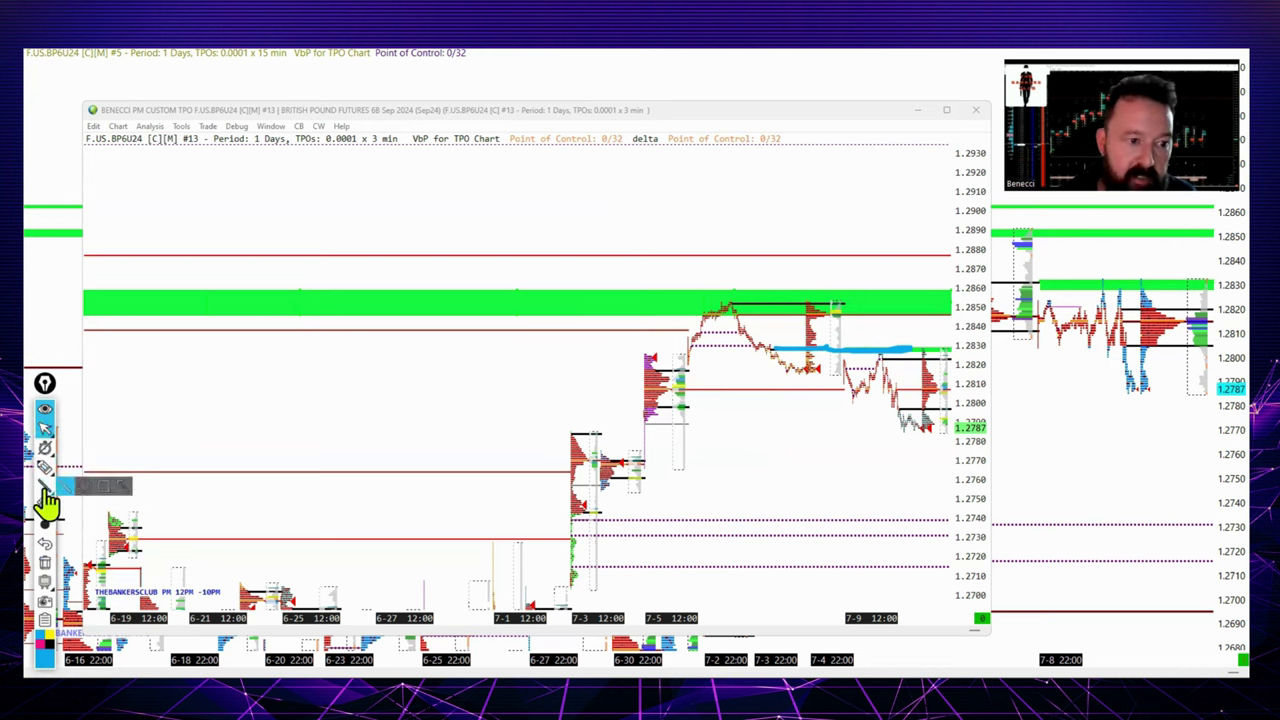
# Step: Delete the blue marker line near 1.2825 from the 3-minute PM TPO chart
pyautogui.click(44, 562)
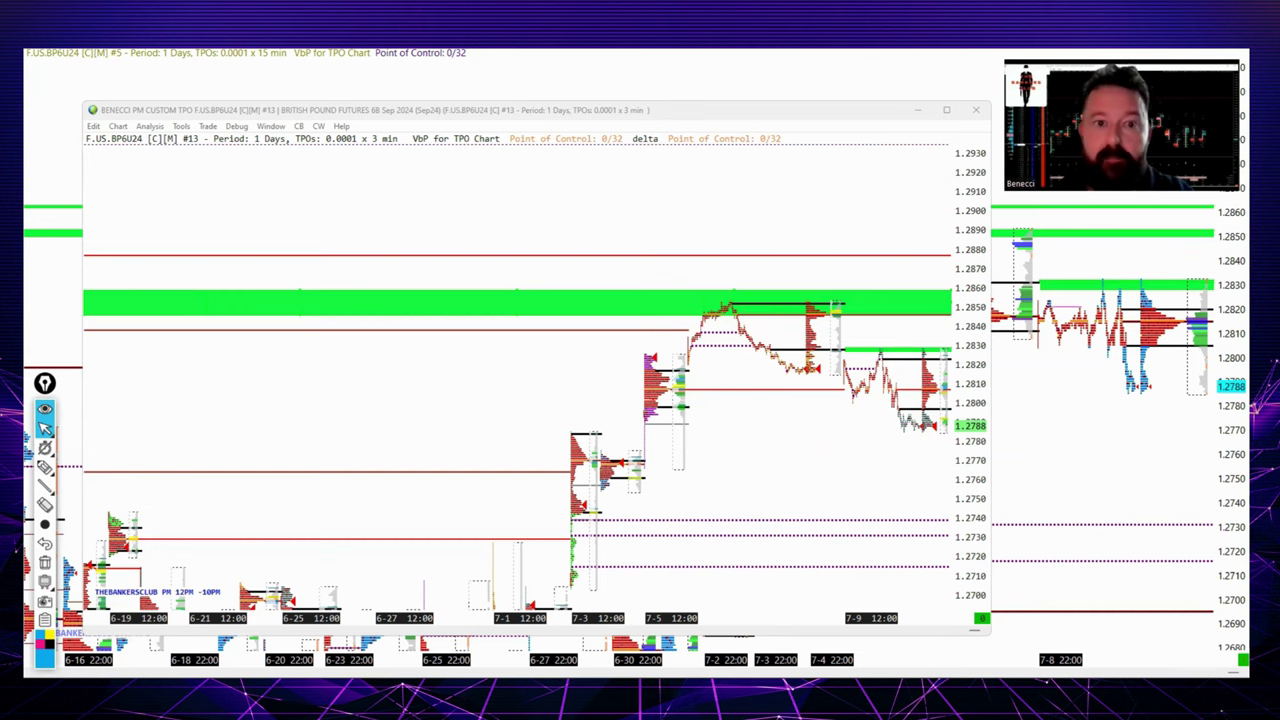
# Step: Maximize the 5-minute British Pound footprint chart and scroll down to the latest candles near 1.2788
pyautogui.click(463, 108)
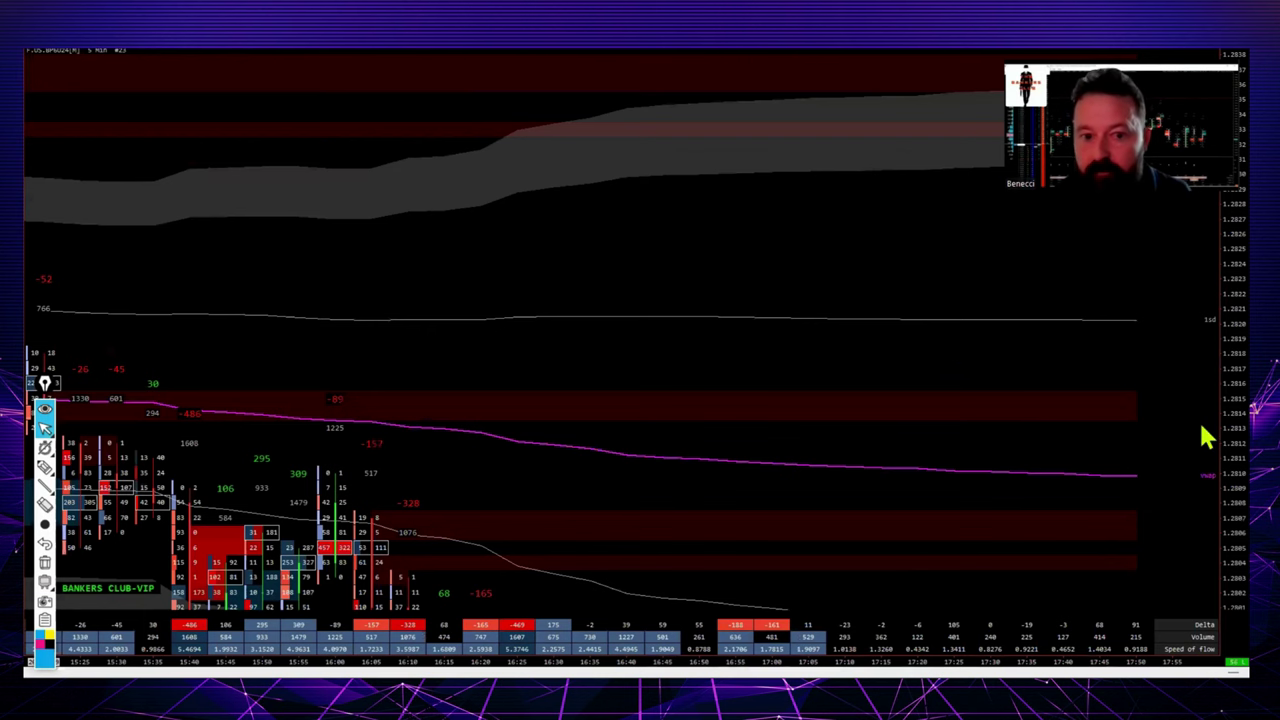
pyautogui.scroll(-2, 1205, 337)
pyautogui.scroll(-2, 1205, 430)
pyautogui.scroll(-2, 1205, 347)
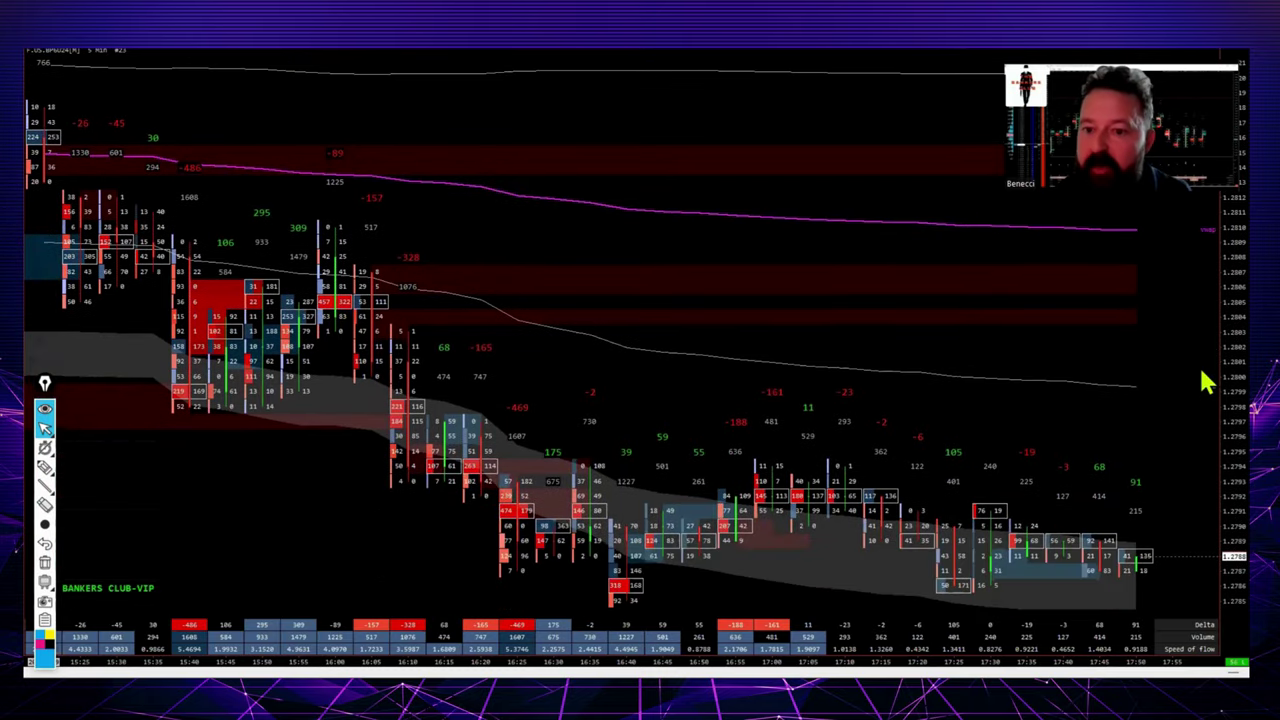
pyautogui.scroll(-1, 1205, 347)
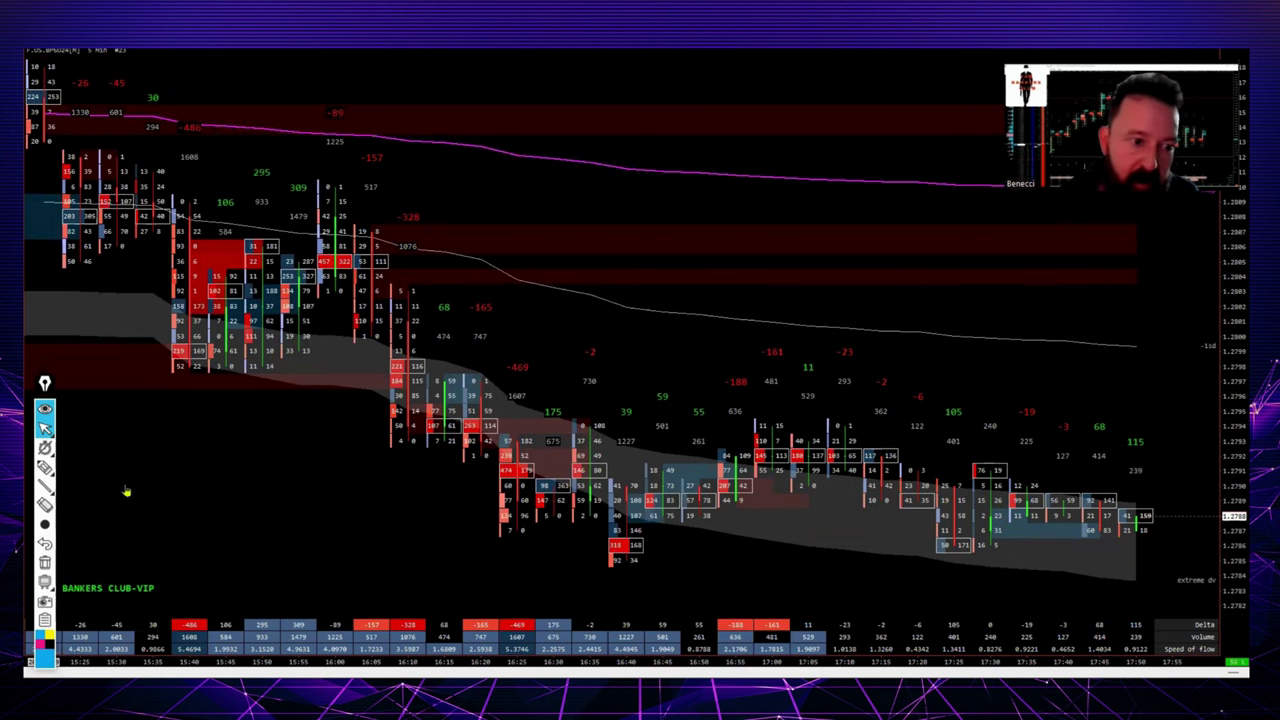
pyautogui.click(44, 468)
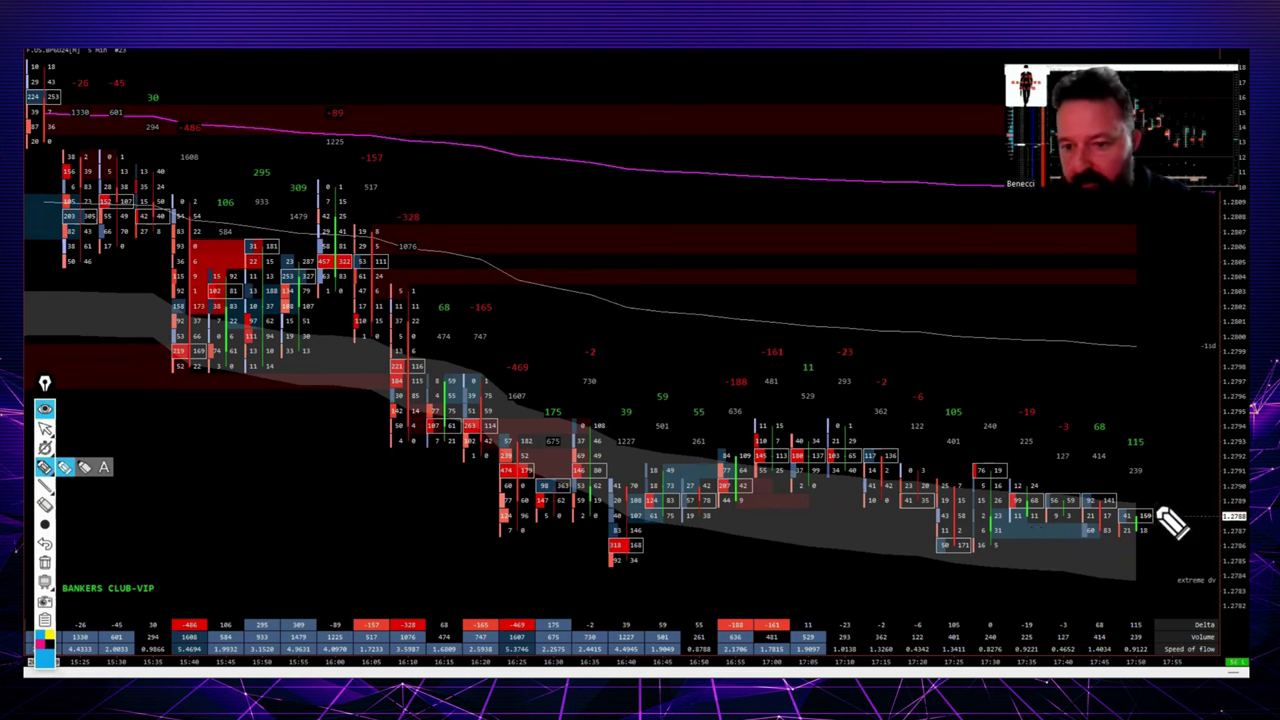
pyautogui.moveTo(1160, 514)
pyautogui.mouseDown()
pyautogui.moveTo(1120, 520)
pyautogui.moveTo(1150, 514)
pyautogui.mouseUp()
pyautogui.click(52, 448)
pyautogui.click(45, 428)
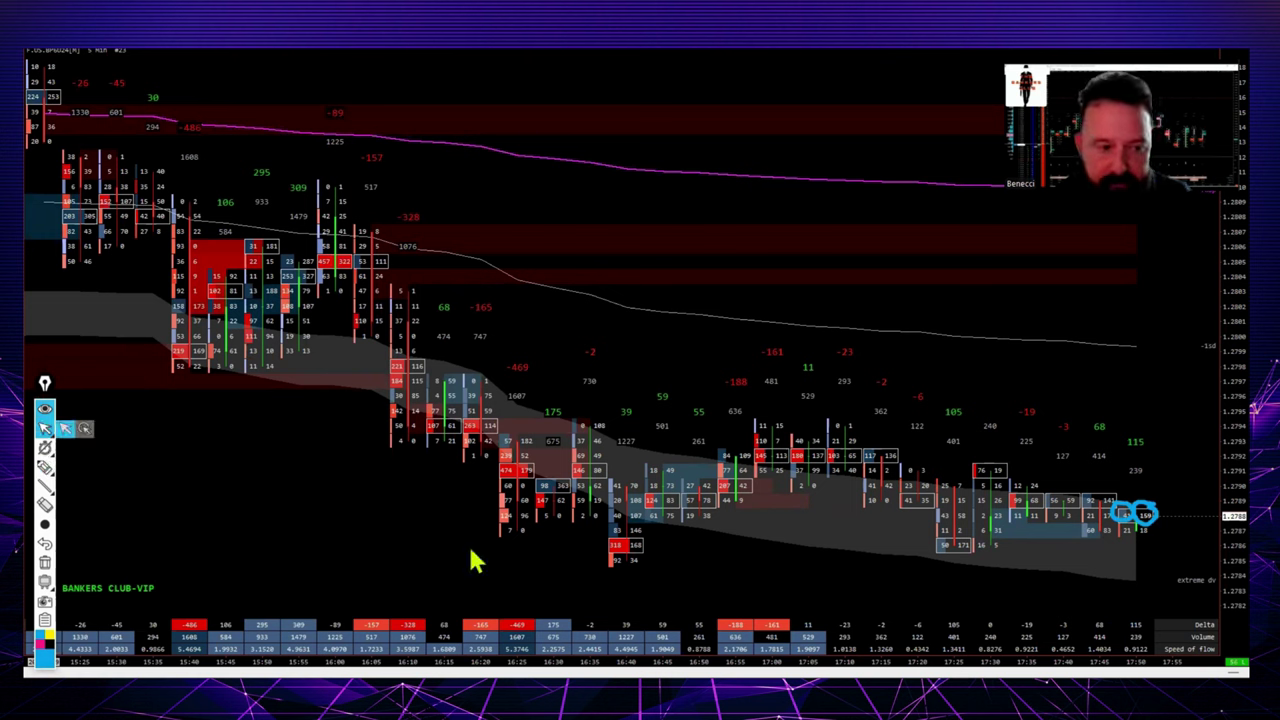
pyautogui.click(45, 563)
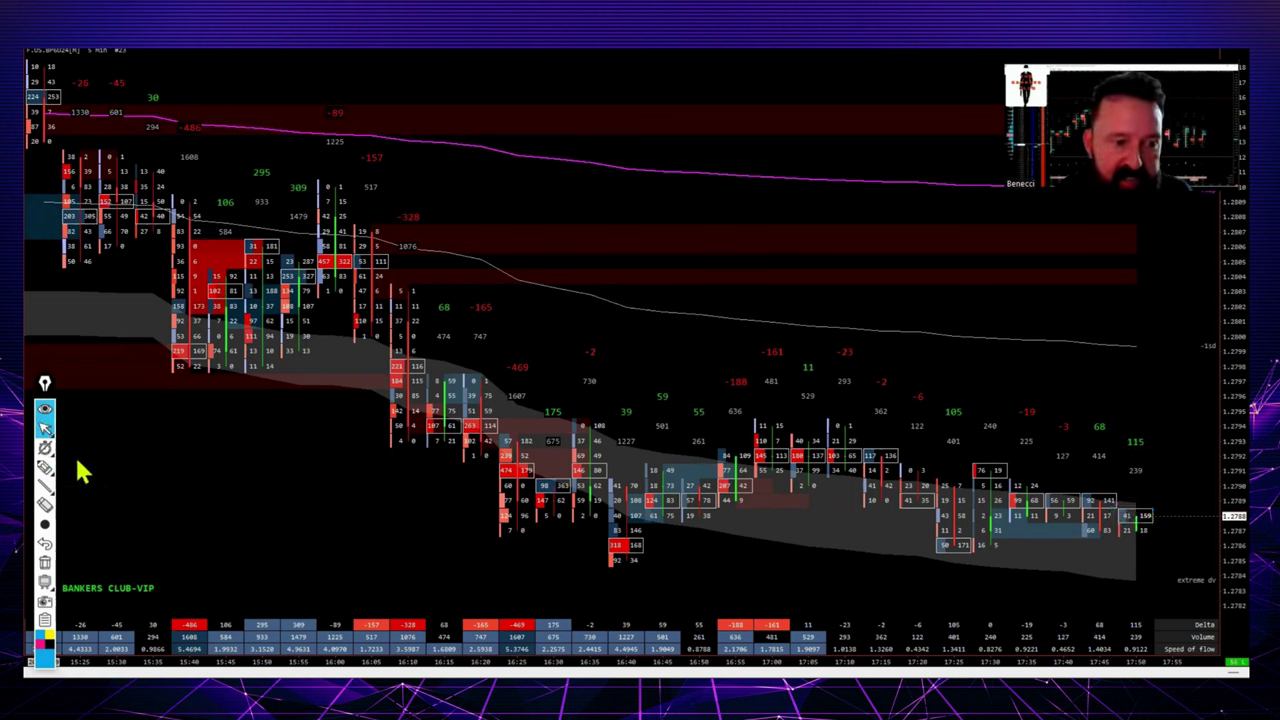
pyautogui.moveTo(50, 440)
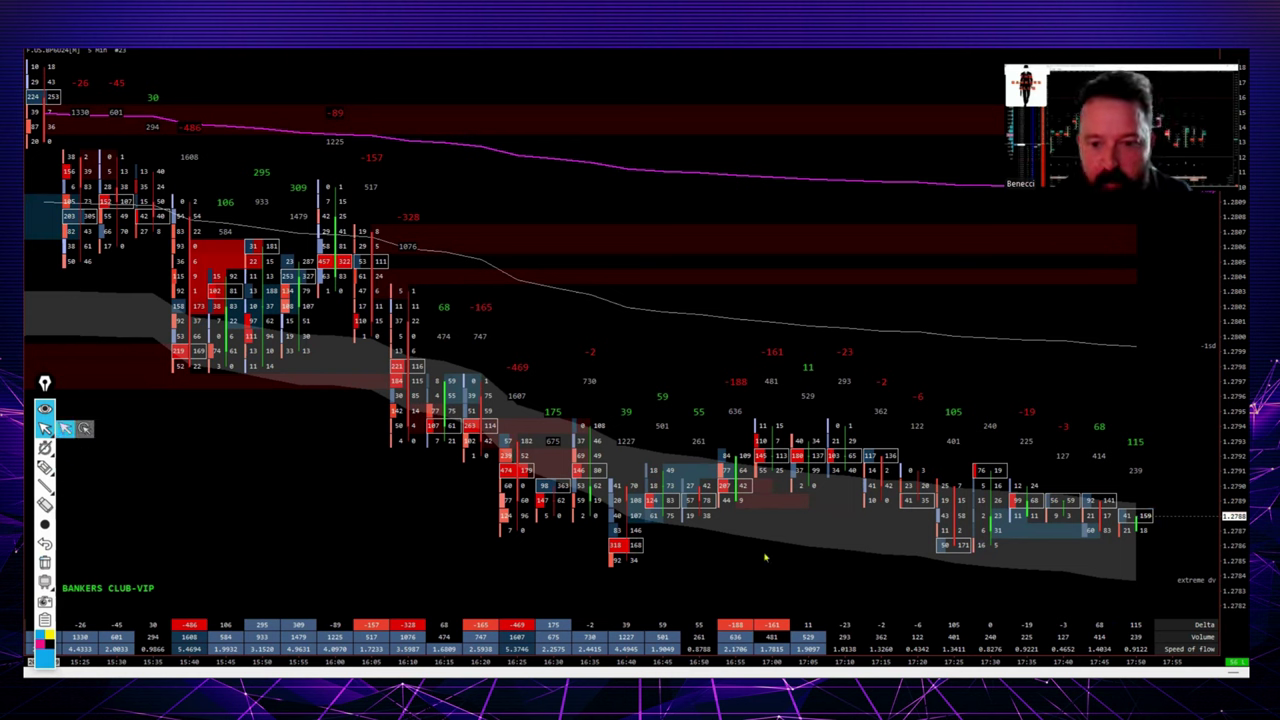
pyautogui.click(44, 470)
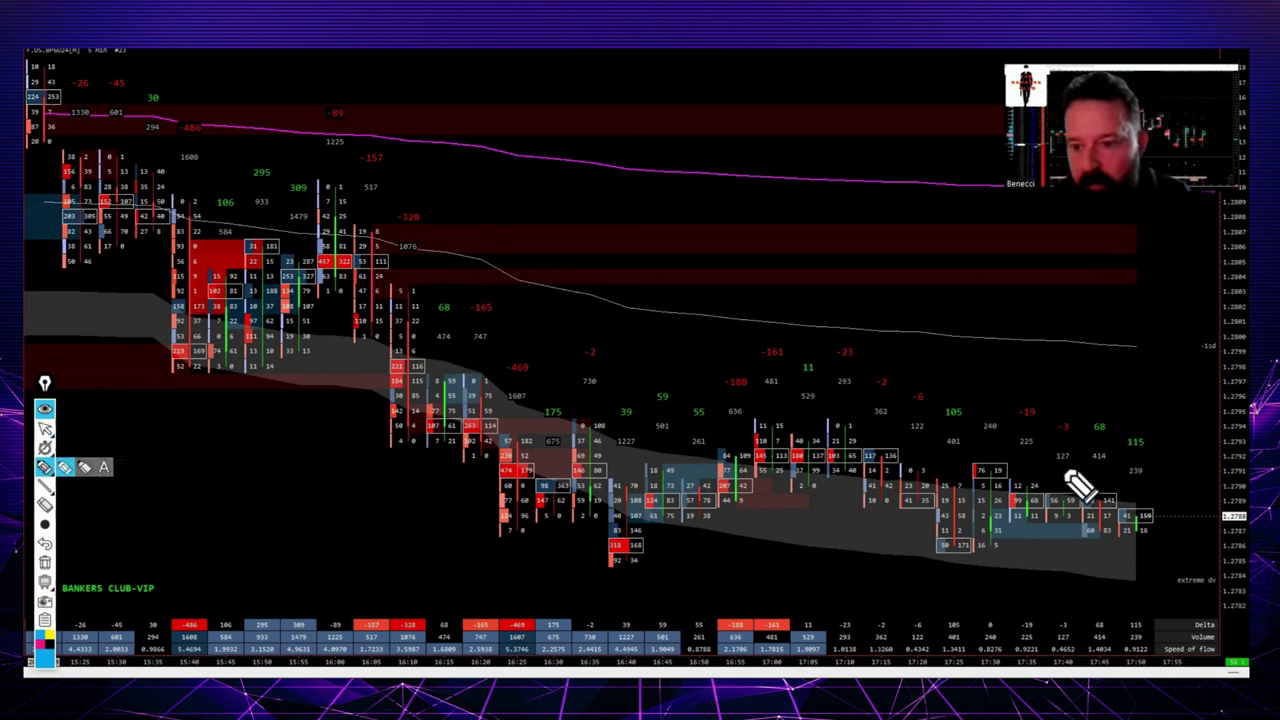
pyautogui.moveTo(1170, 520)
pyautogui.mouseDown()
pyautogui.moveTo(1143, 522)
pyautogui.moveTo(1148, 536)
pyautogui.moveTo(1155, 522)
pyautogui.mouseUp()
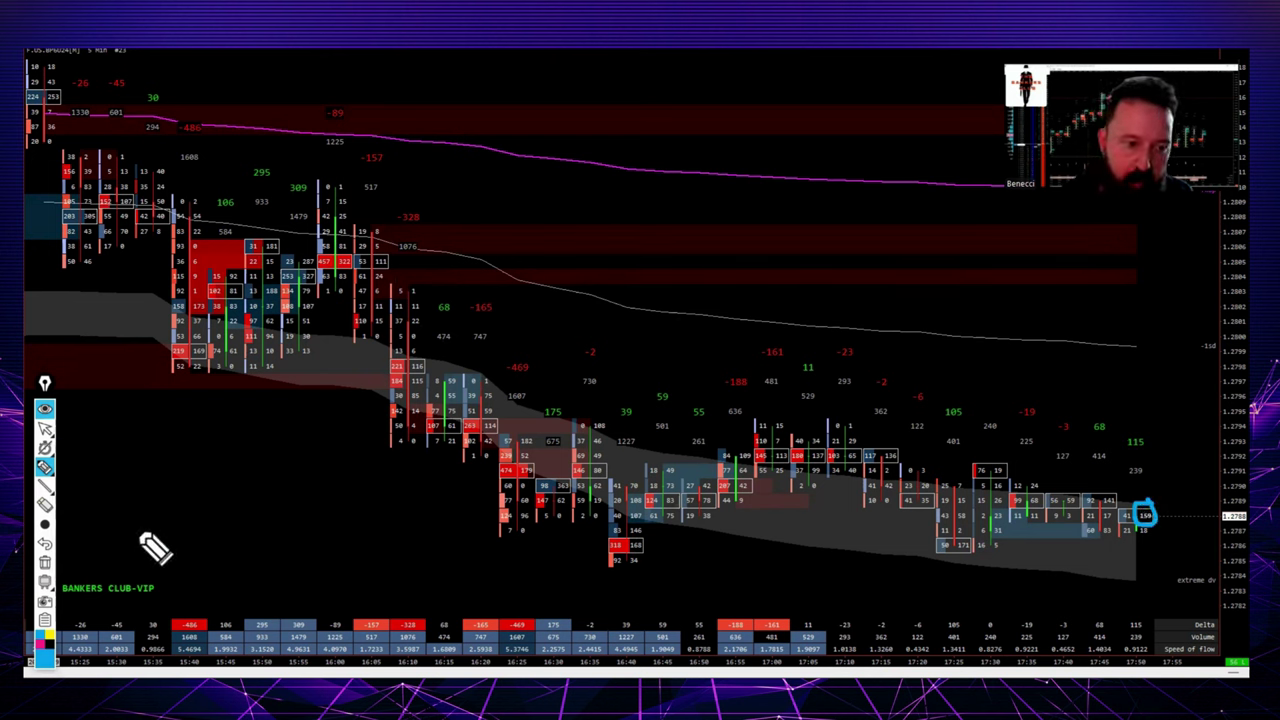
pyautogui.click(46, 564)
pyautogui.moveTo(47, 442)
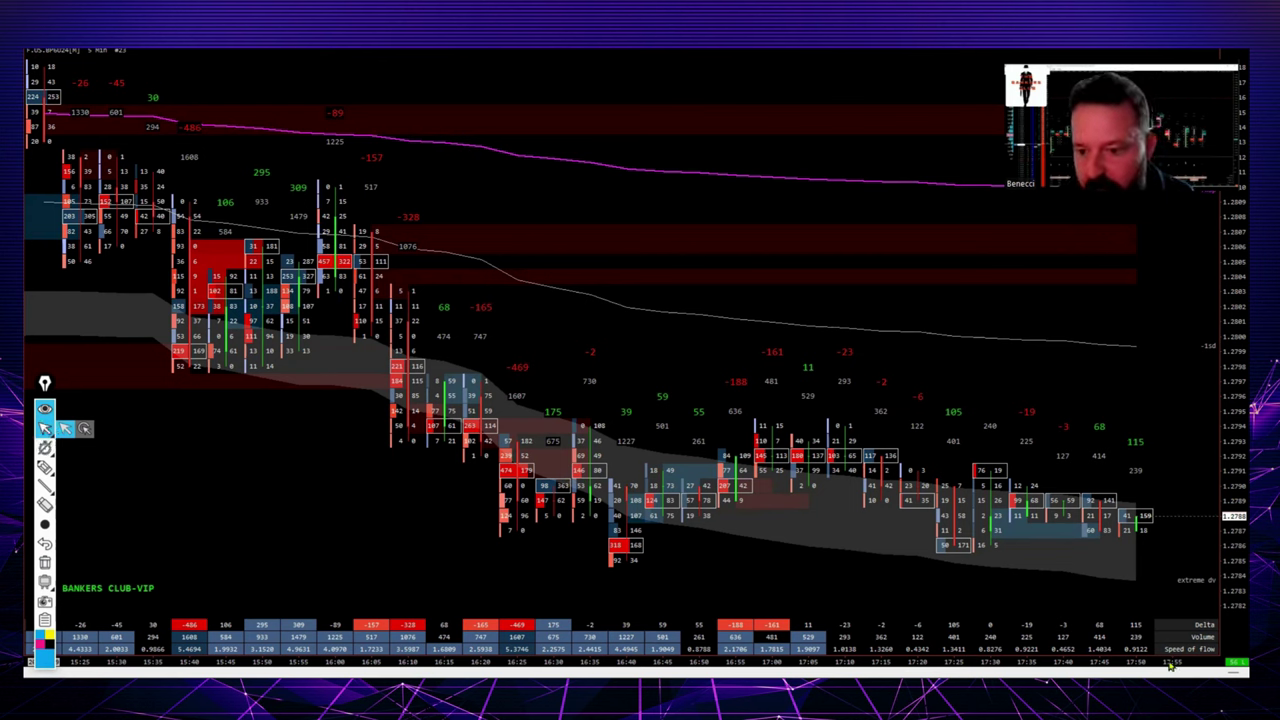
# Step: Nudge the footprint price range down, curve a mark around the 229 and 133 cells, then erase it
pyautogui.moveTo(1232, 676); pyautogui.dragTo(1226, 676)
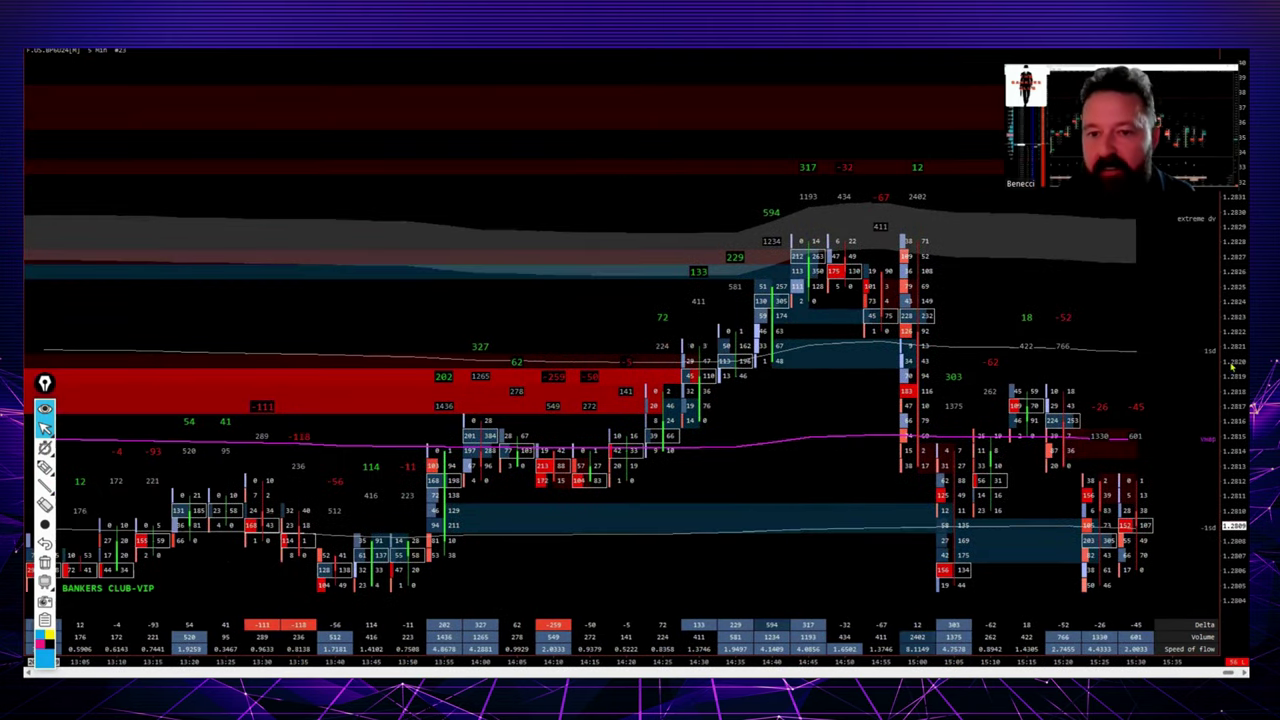
pyautogui.moveTo(1232, 370); pyautogui.dragTo(1233, 394)
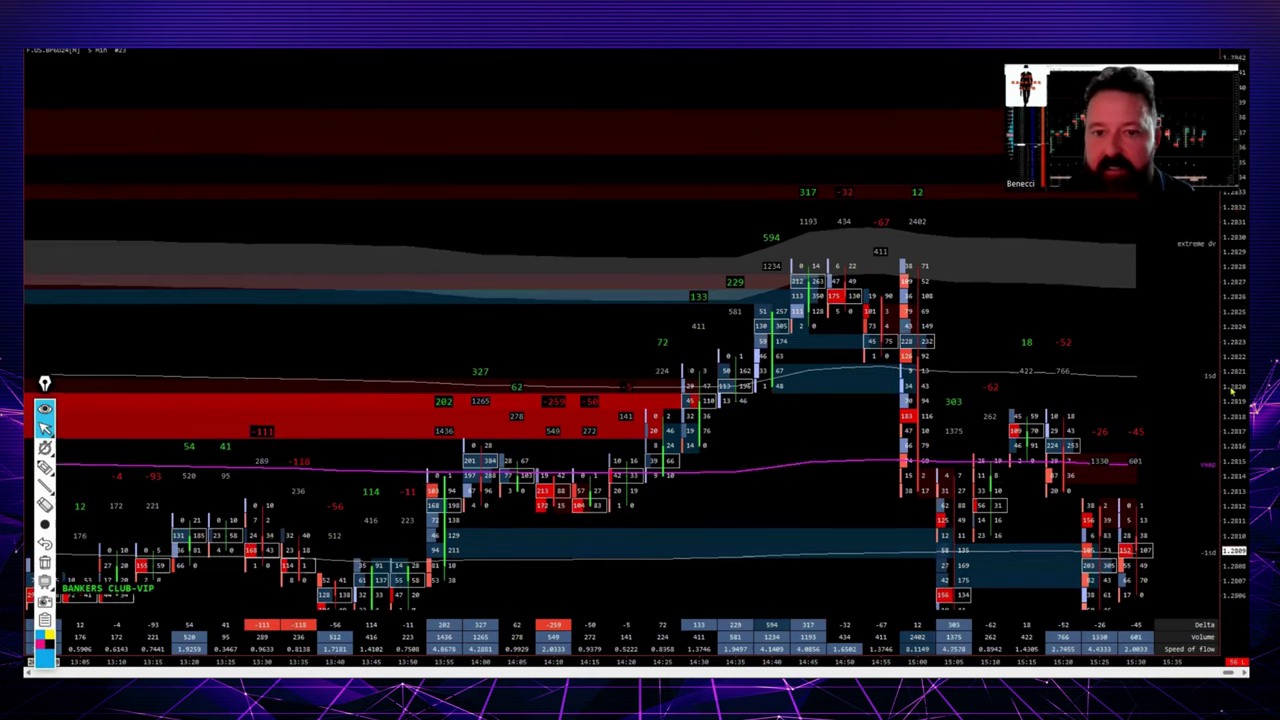
pyautogui.click(44, 468)
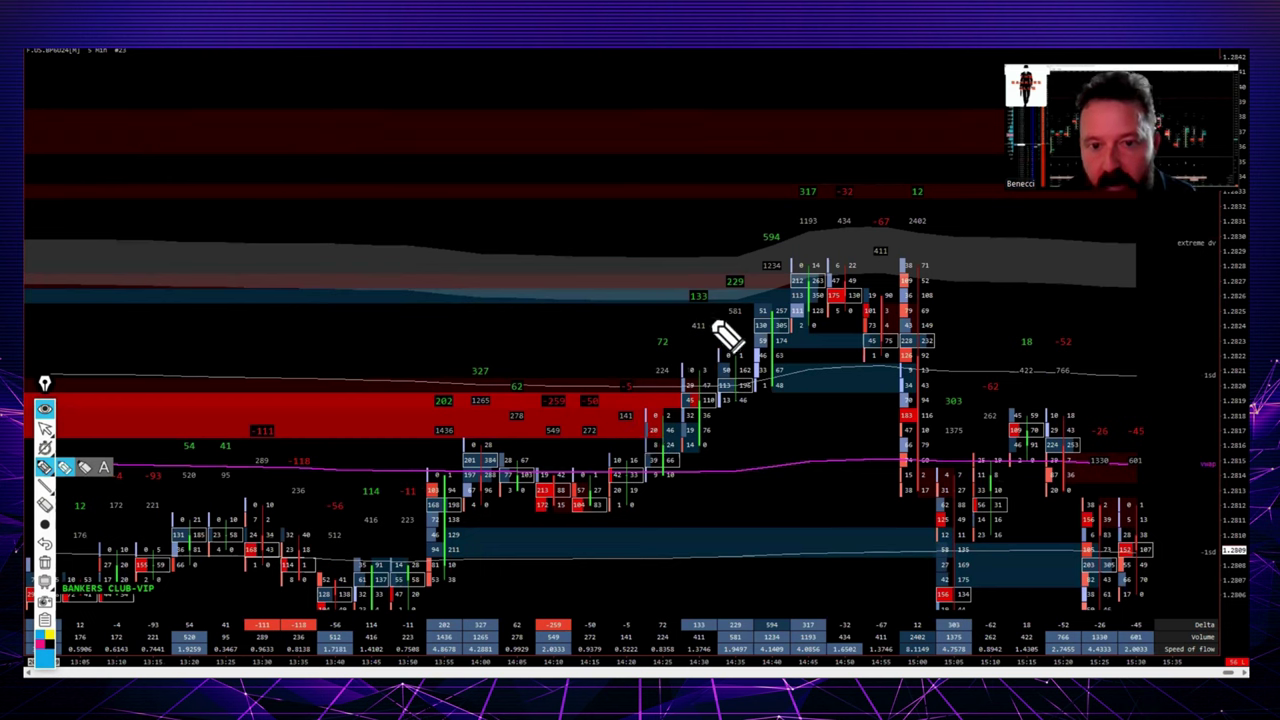
pyautogui.moveTo(756, 294)
pyautogui.mouseDown()
pyautogui.moveTo(719, 294)
pyautogui.moveTo(742, 270)
pyautogui.moveTo(742, 244)
pyautogui.moveTo(801, 198)
pyautogui.moveTo(808, 168)
pyautogui.mouseUp()
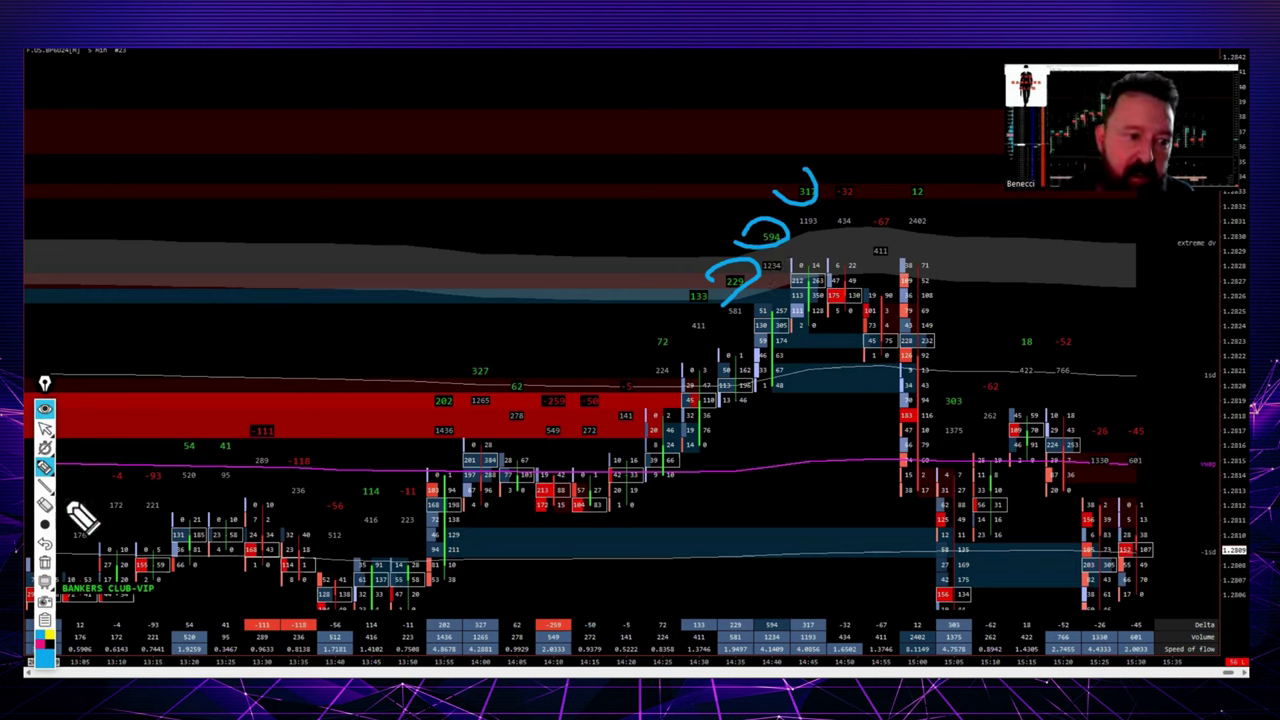
pyautogui.click(45, 564)
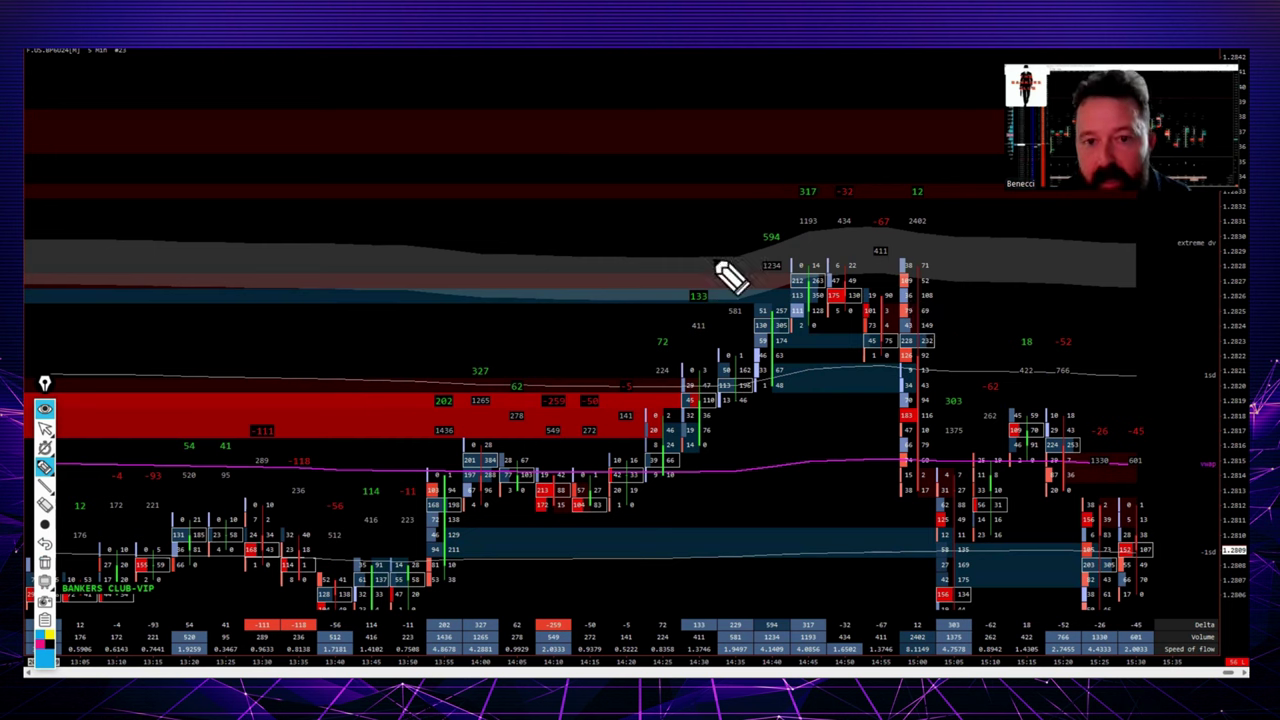
# Step: Mark the 229, 594, 1234 and 1193 cells near the rally top, then wipe all pen marks
pyautogui.moveTo(626, 257)
pyautogui.mouseDown()
pyautogui.moveTo(650, 294)
pyautogui.moveTo(688, 262)
pyautogui.moveTo(640, 254)
pyautogui.mouseUp()
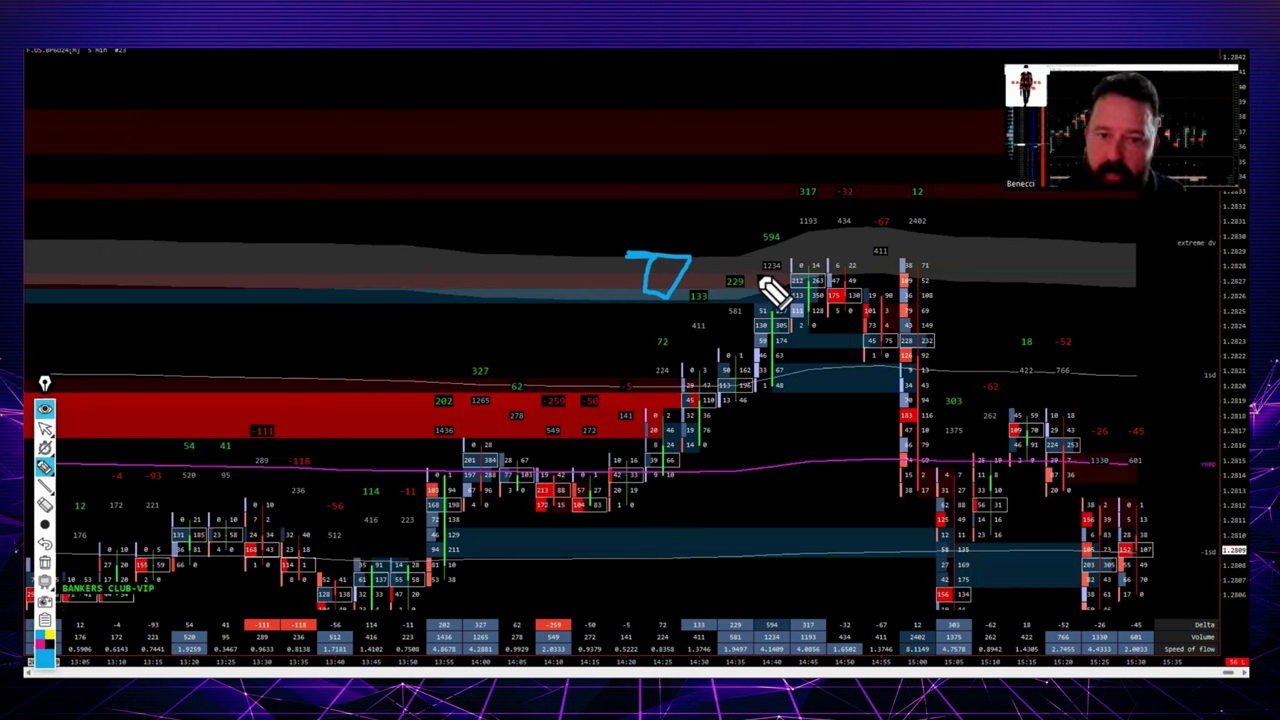
pyautogui.moveTo(713, 306)
pyautogui.mouseDown()
pyautogui.moveTo(810, 210)
pyautogui.moveTo(786, 198)
pyautogui.moveTo(716, 260)
pyautogui.mouseUp()
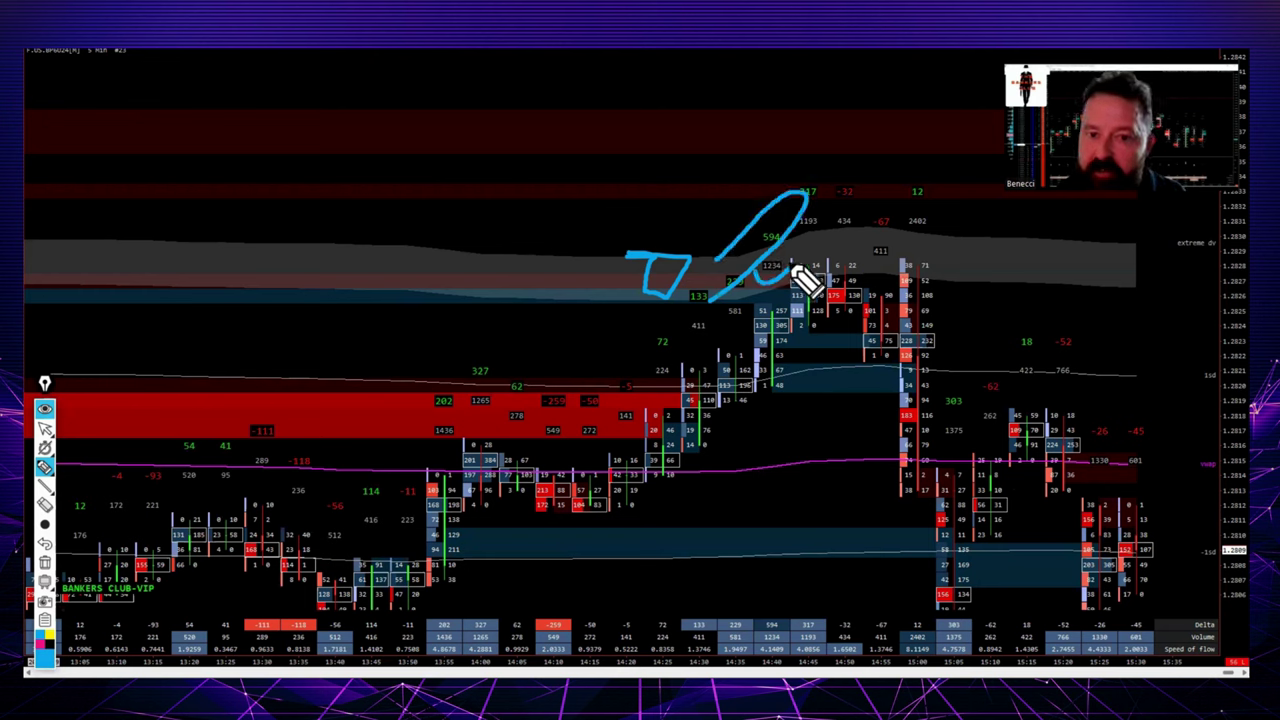
pyautogui.moveTo(806, 277); pyautogui.dragTo(766, 280)
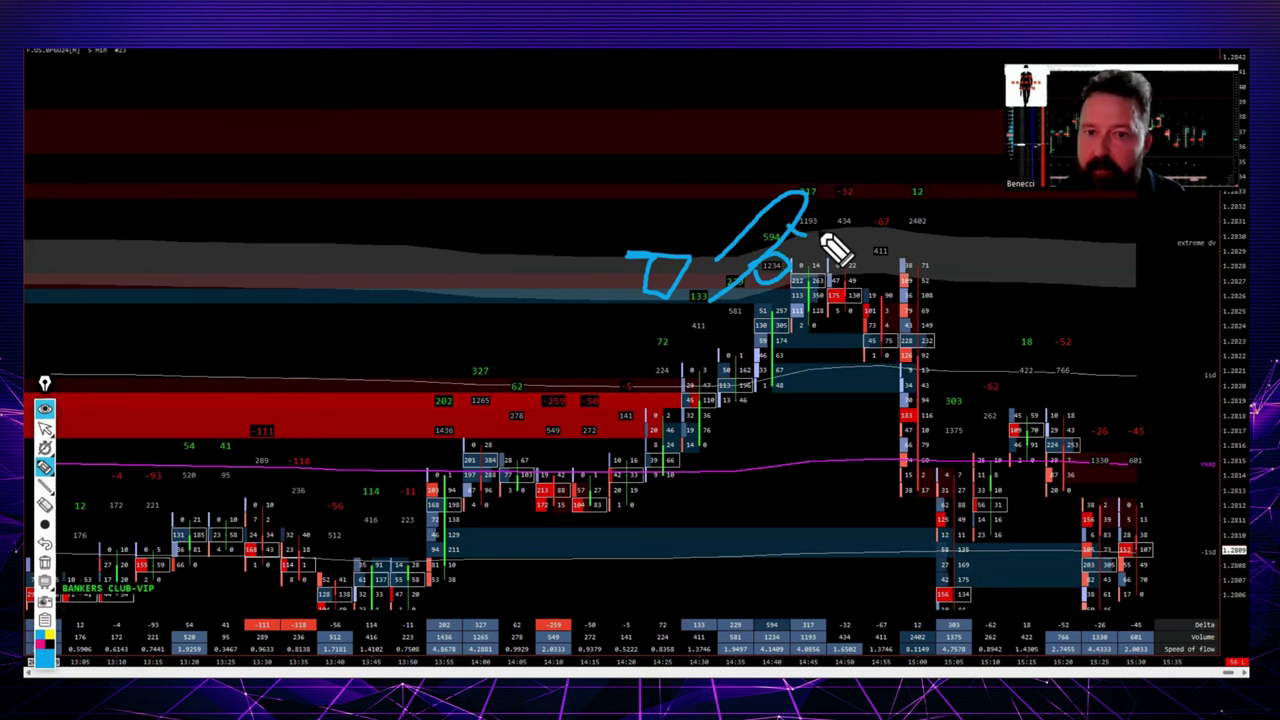
pyautogui.moveTo(837, 251)
pyautogui.mouseDown()
pyautogui.moveTo(814, 223)
pyautogui.moveTo(800, 230)
pyautogui.mouseUp()
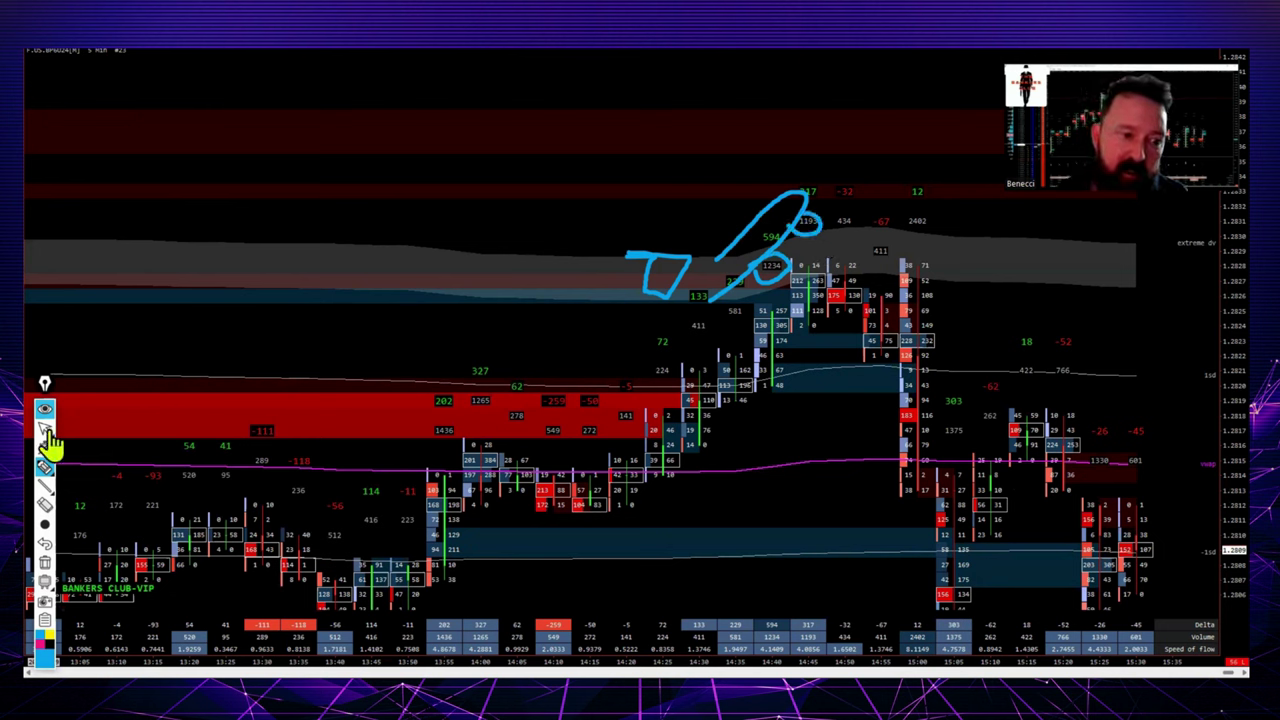
pyautogui.click(45, 562)
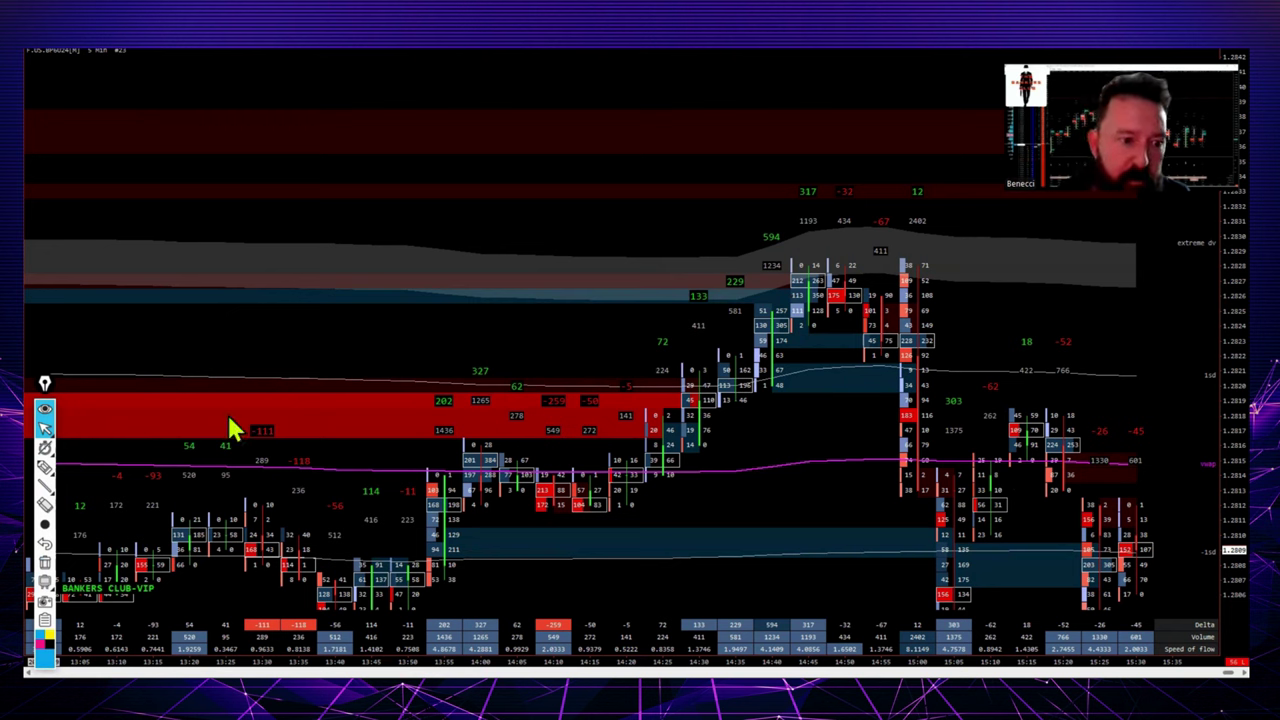
# Step: With the marker pen, circle the rally-top and selling clusters, erase them, and return to the arrow tool
pyautogui.click(45, 467)
pyautogui.click(64, 467)
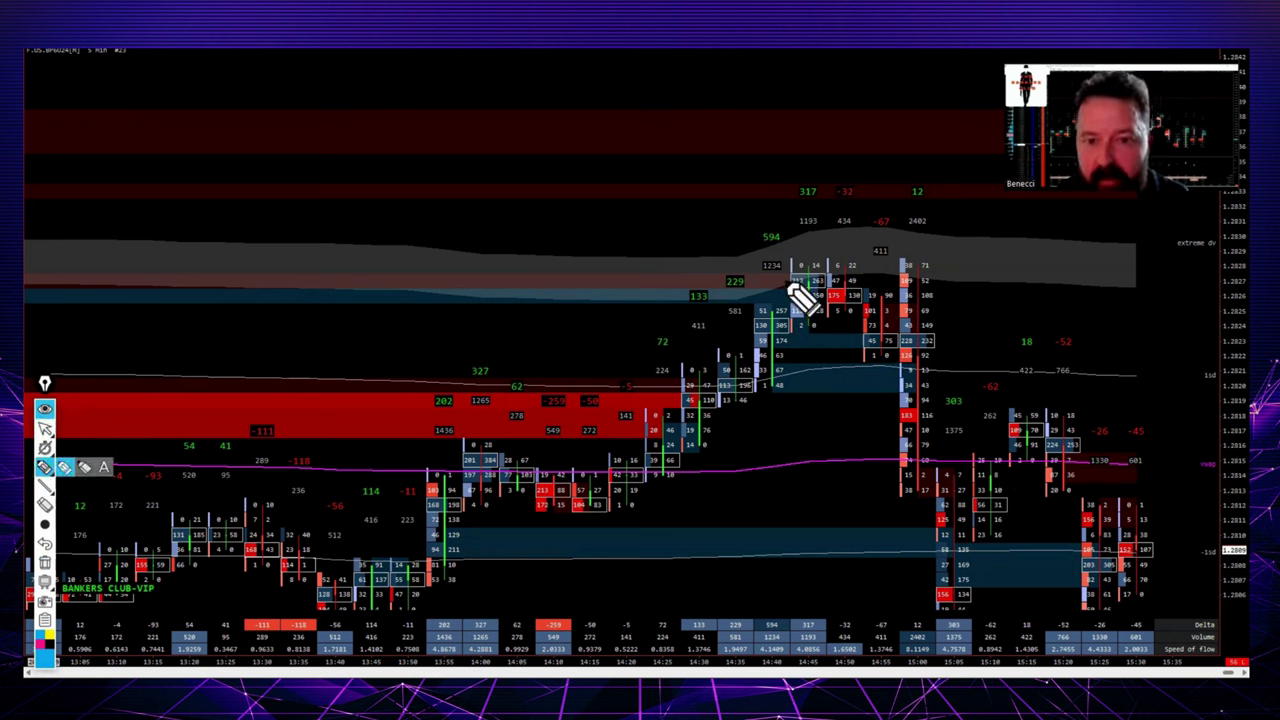
pyautogui.moveTo(788, 283)
pyautogui.mouseDown()
pyautogui.moveTo(781, 272)
pyautogui.moveTo(786, 318)
pyautogui.moveTo(820, 289)
pyautogui.moveTo(808, 277)
pyautogui.moveTo(792, 300)
pyautogui.moveTo(827, 276)
pyautogui.moveTo(838, 241)
pyautogui.moveTo(827, 272)
pyautogui.moveTo(928, 268)
pyautogui.moveTo(901, 382)
pyautogui.mouseUp()
pyautogui.moveTo(897, 275)
pyautogui.mouseDown()
pyautogui.moveTo(889, 335)
pyautogui.moveTo(955, 372)
pyautogui.moveTo(921, 294)
pyautogui.moveTo(946, 336)
pyautogui.mouseUp()
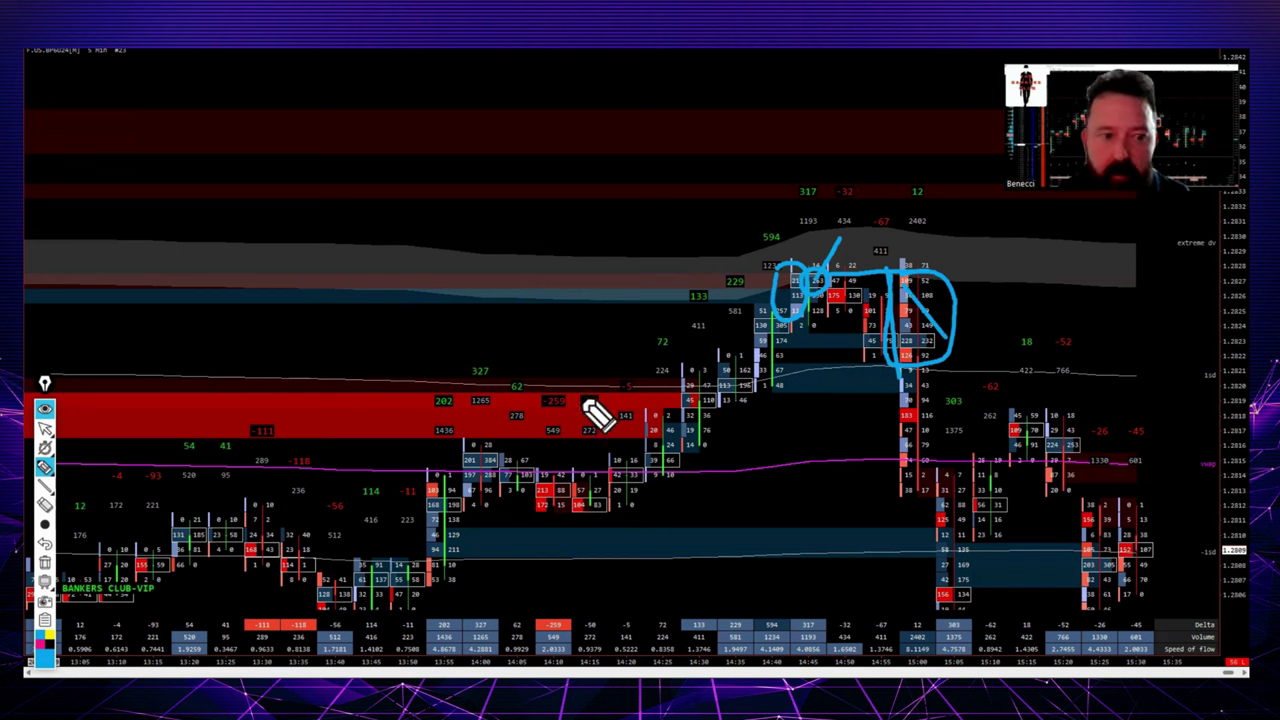
pyautogui.click(44, 563)
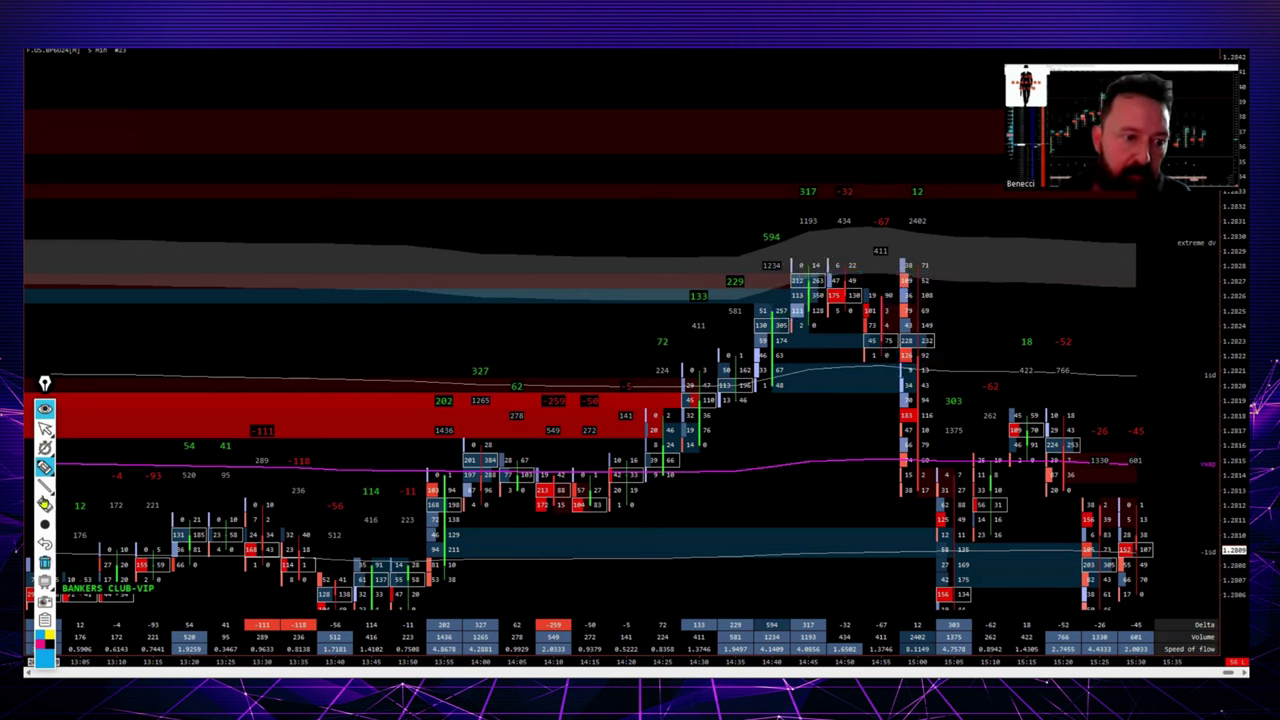
pyautogui.click(44, 428)
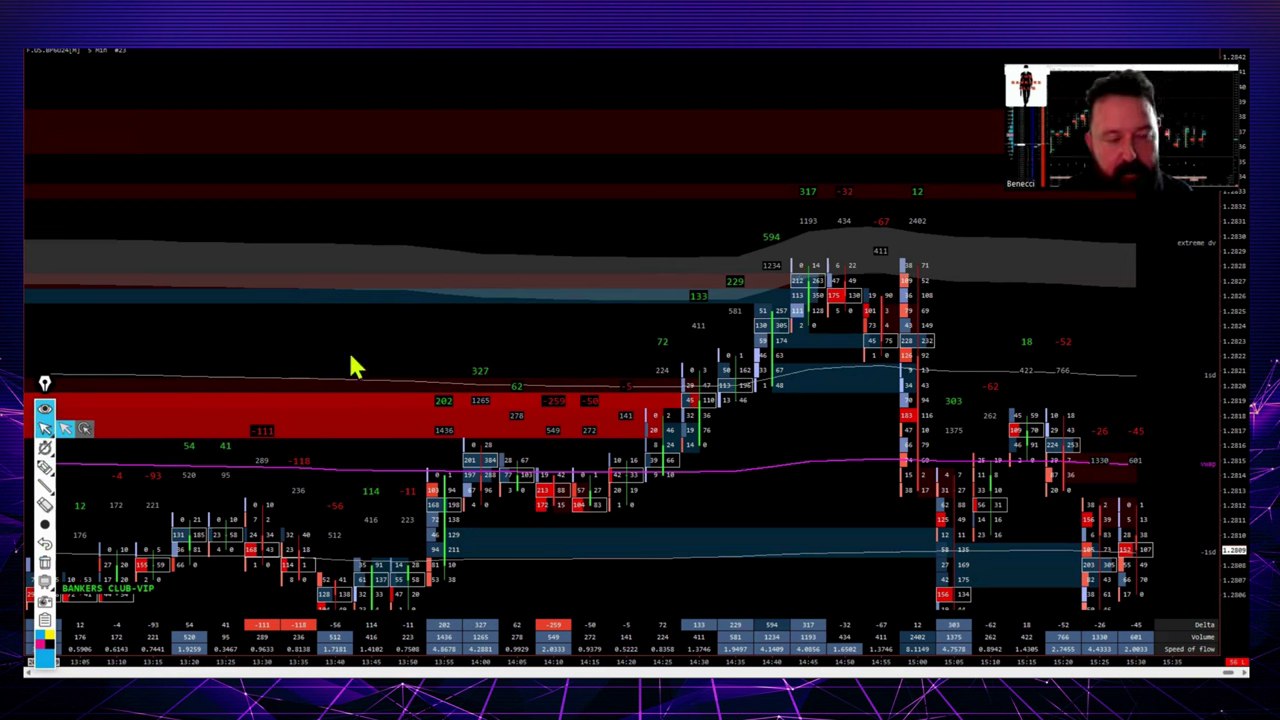
# Step: Turn on the Chart Values/Crosshair readout and scroll to later footprint bars
pyautogui.click(622, 338)
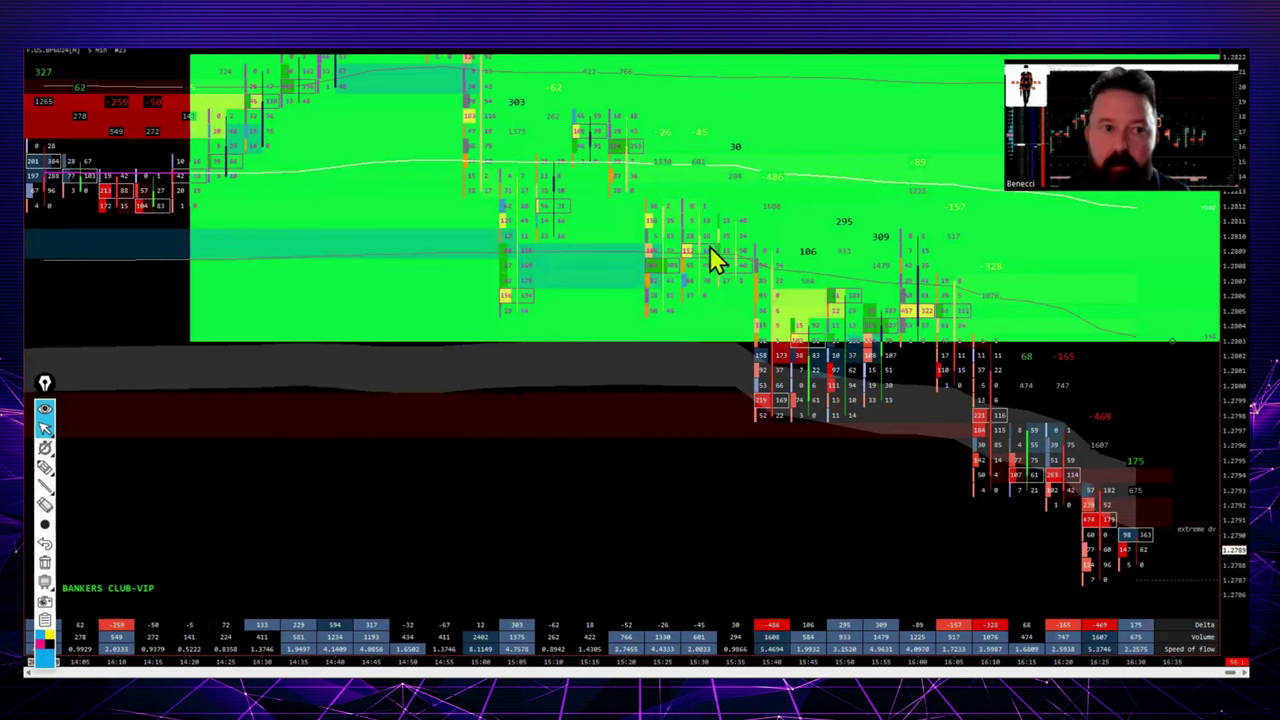
pyautogui.rightClick(121, 49)
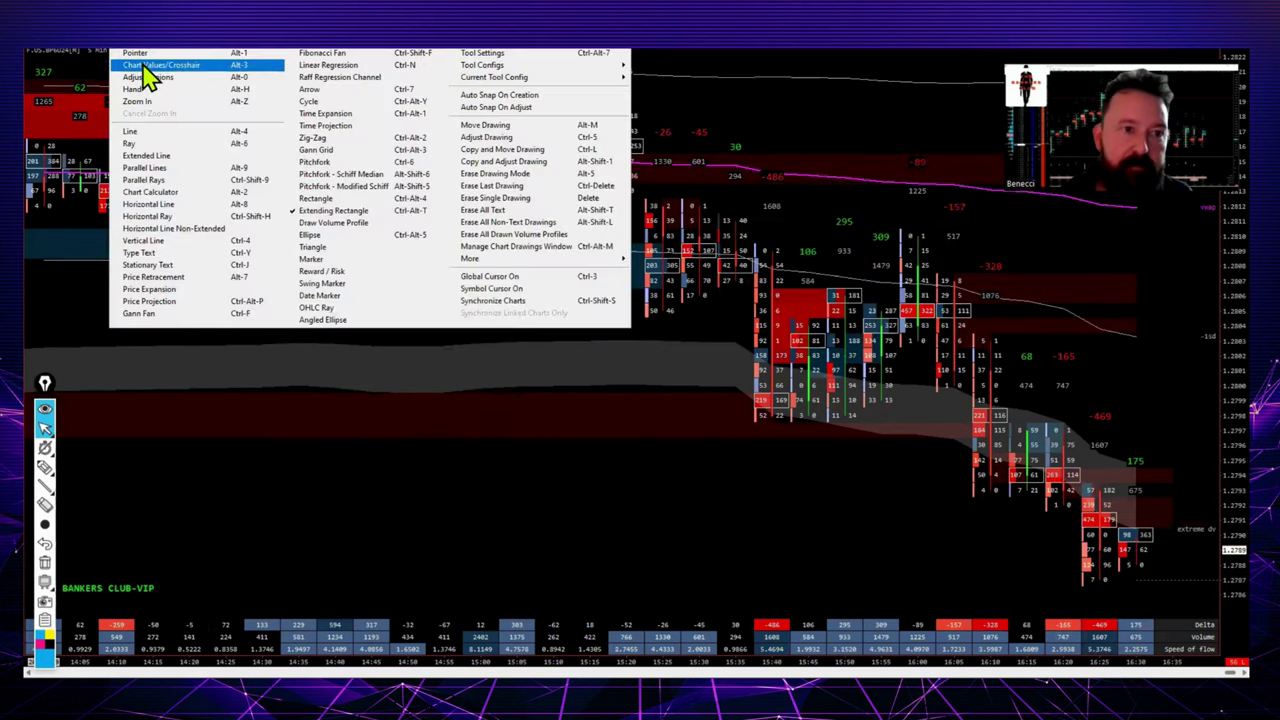
pyautogui.click(146, 66)
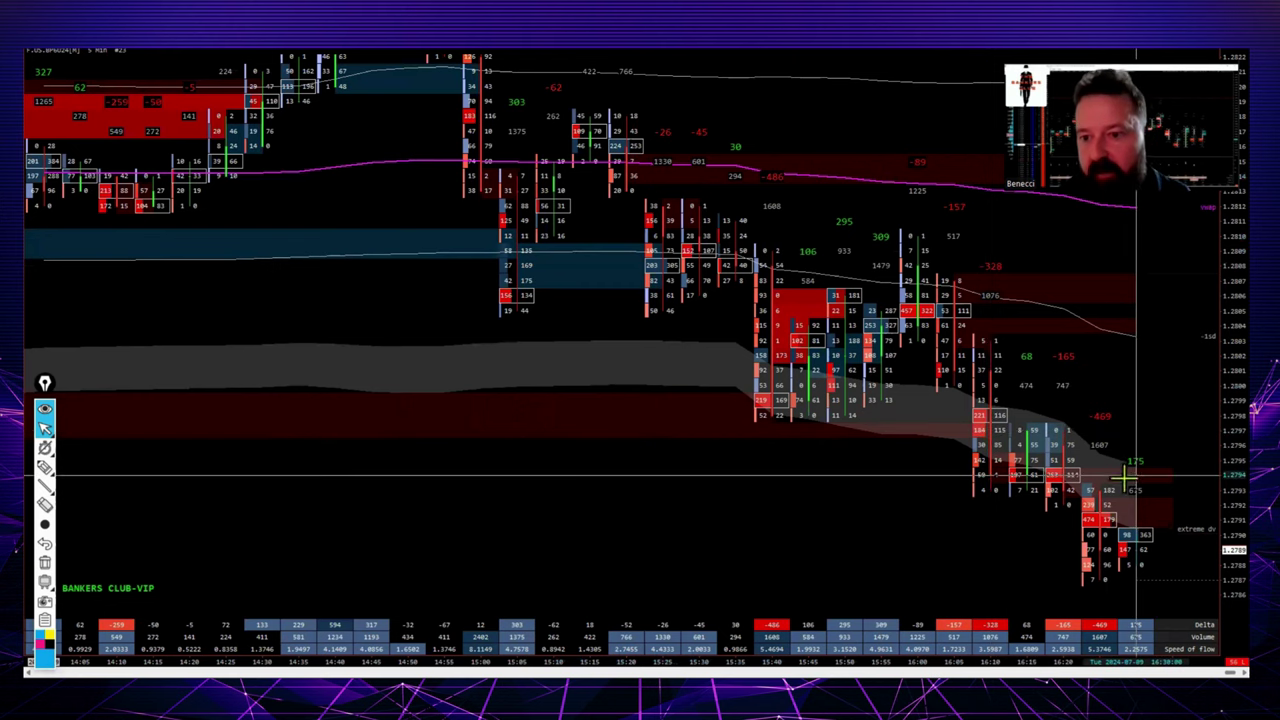
pyautogui.scroll(-1, 1228, 390)
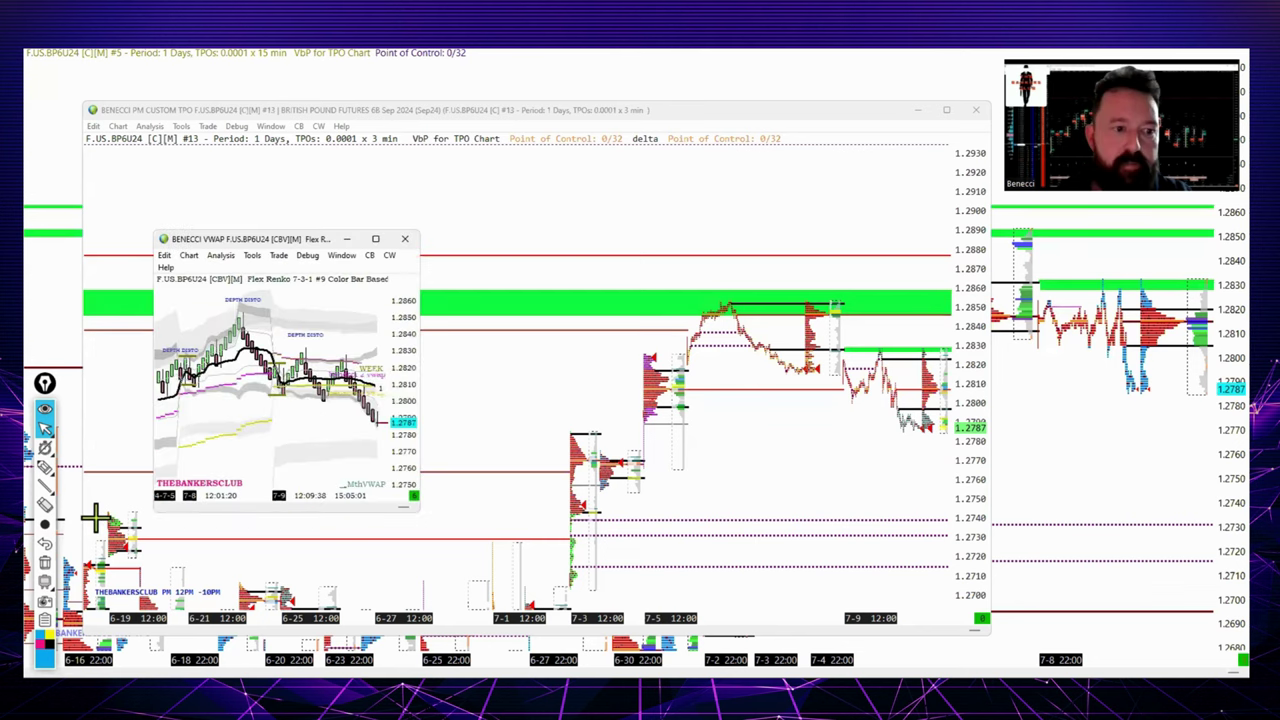
# Step: Pen-circle the latest TPO price, erase it, and return to the arrow tool on the VWAP window
pyautogui.click(46, 477)
pyautogui.moveTo(884, 346)
pyautogui.mouseDown()
pyautogui.moveTo(874, 363)
pyautogui.moveTo(888, 338)
pyautogui.moveTo(884, 356)
pyautogui.moveTo(838, 353)
pyautogui.moveTo(903, 355)
pyautogui.mouseUp()
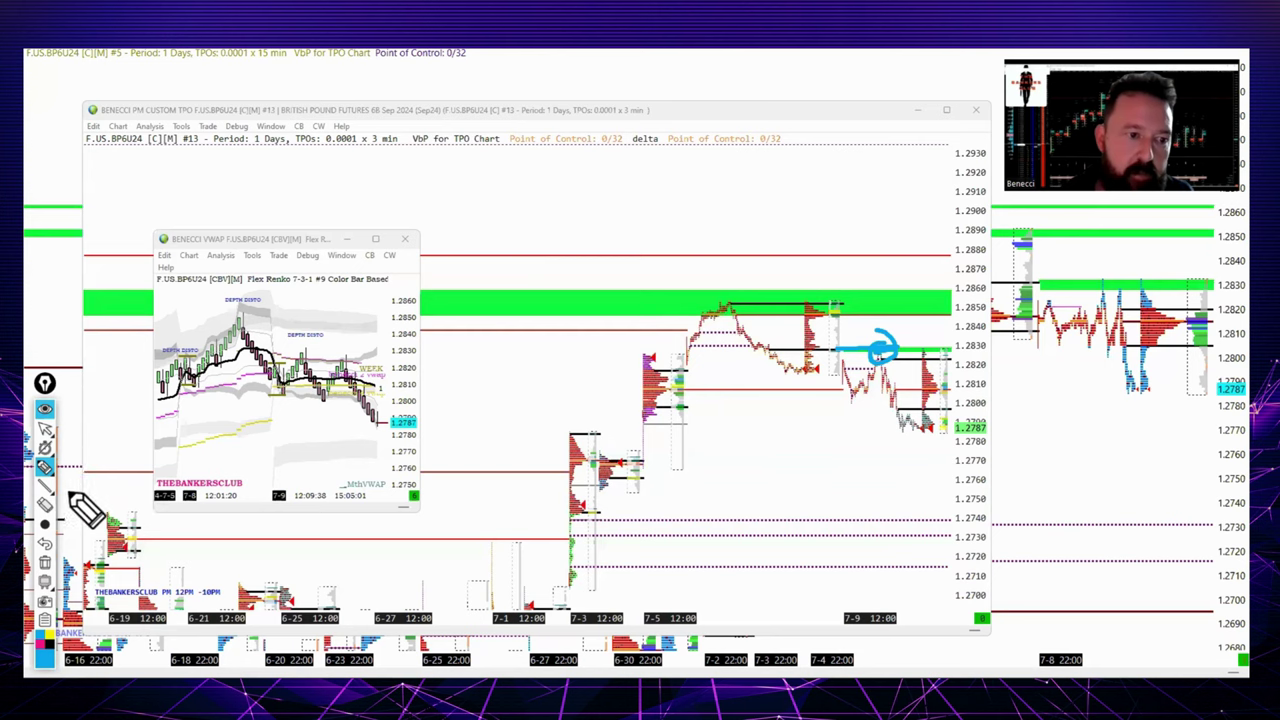
pyautogui.click(44, 562)
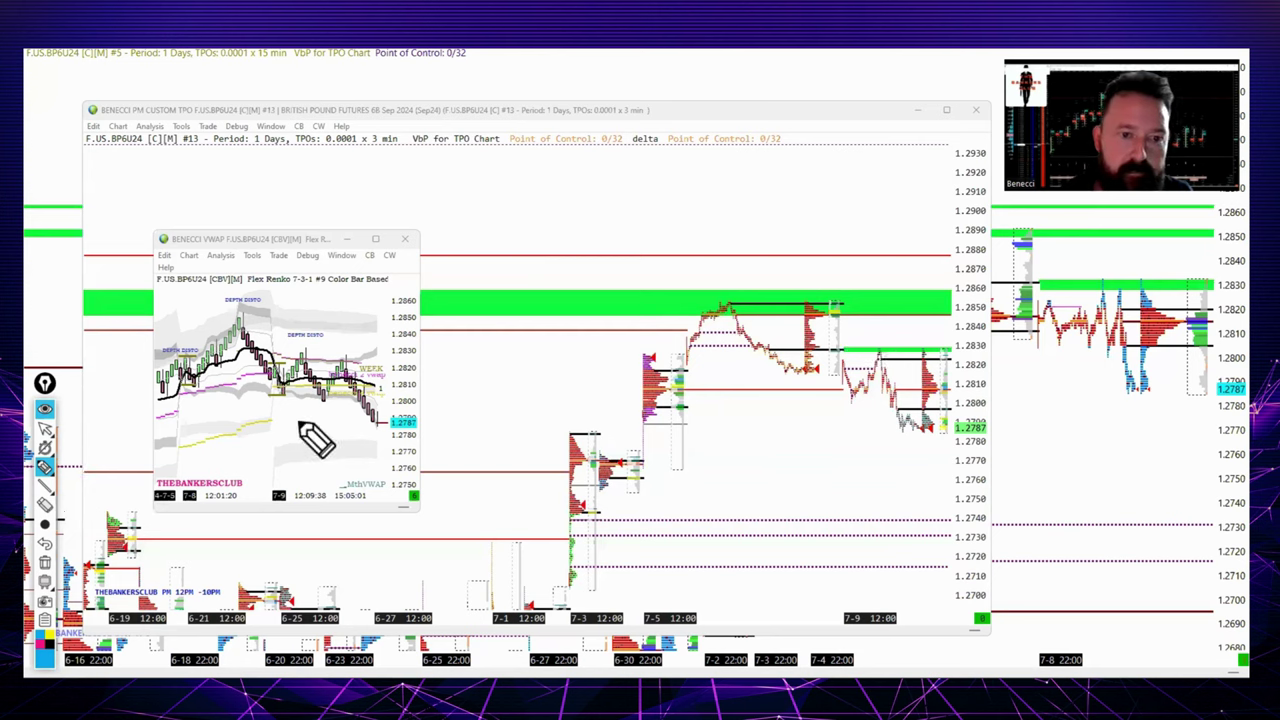
pyautogui.click(46, 428)
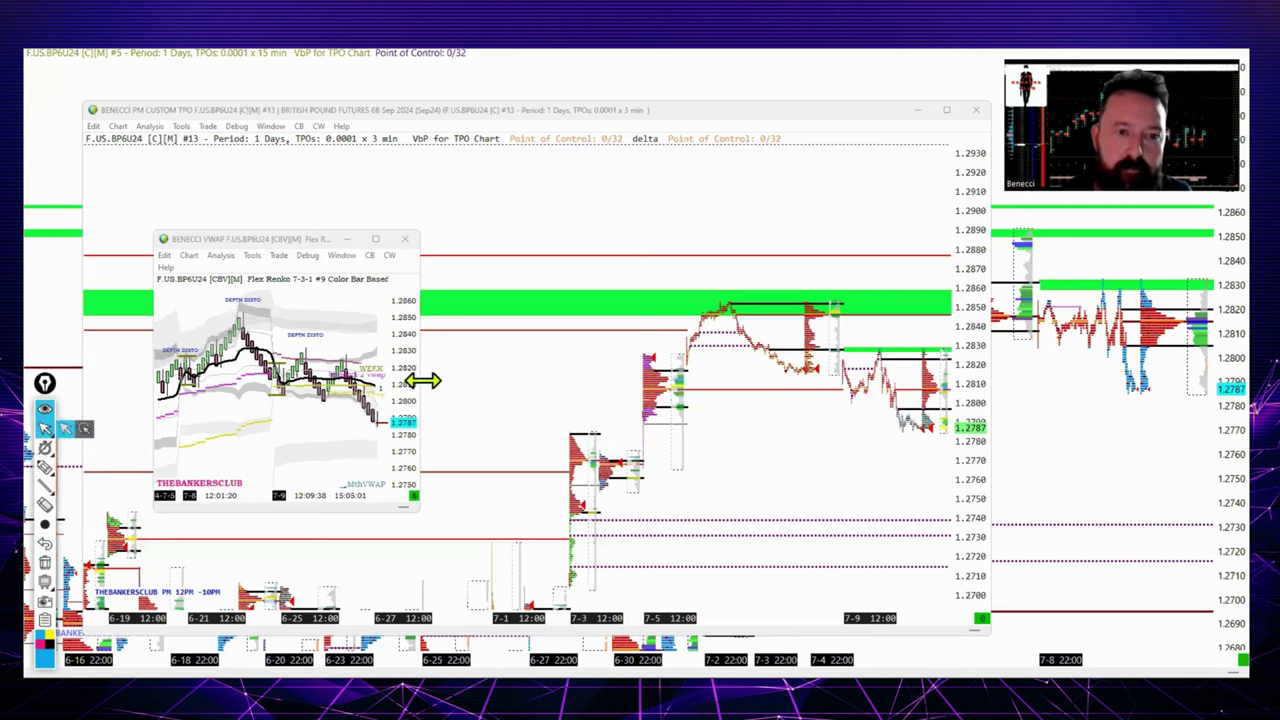
pyautogui.click(423, 380)
# Step: Widen the VWAP Renko window and loop the first DEPTH DISTO peak in marker ink
pyautogui.moveTo(423, 380); pyautogui.dragTo(507, 379)
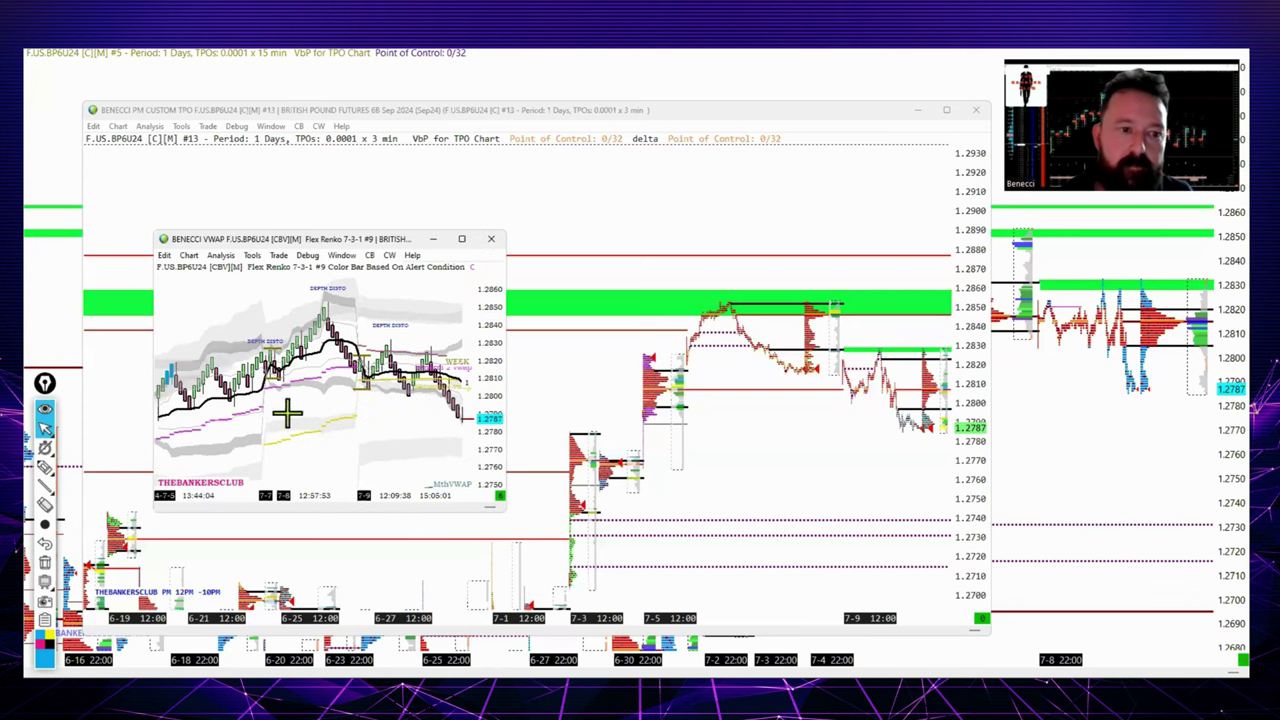
pyautogui.click(45, 467)
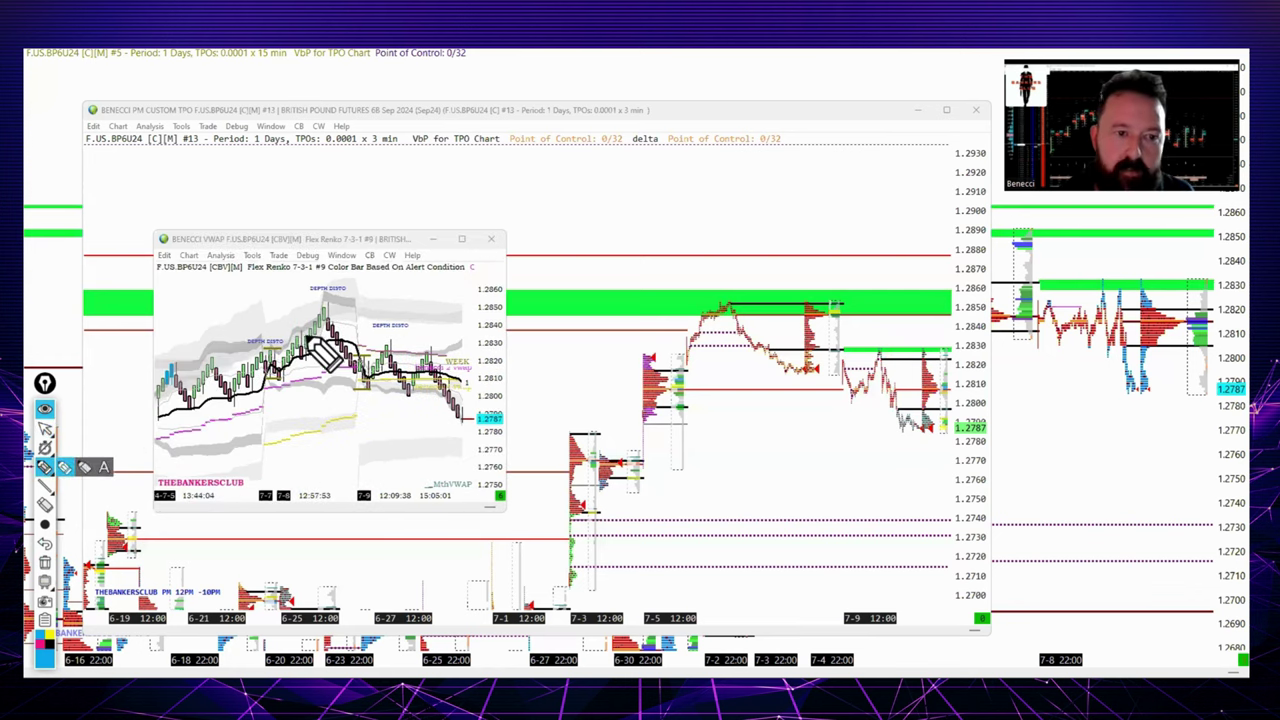
pyautogui.moveTo(320, 326)
pyautogui.mouseDown()
pyautogui.moveTo(328, 306)
pyautogui.moveTo(310, 294)
pyautogui.moveTo(358, 293)
pyautogui.moveTo(334, 278)
pyautogui.moveTo(310, 290)
pyautogui.mouseUp()
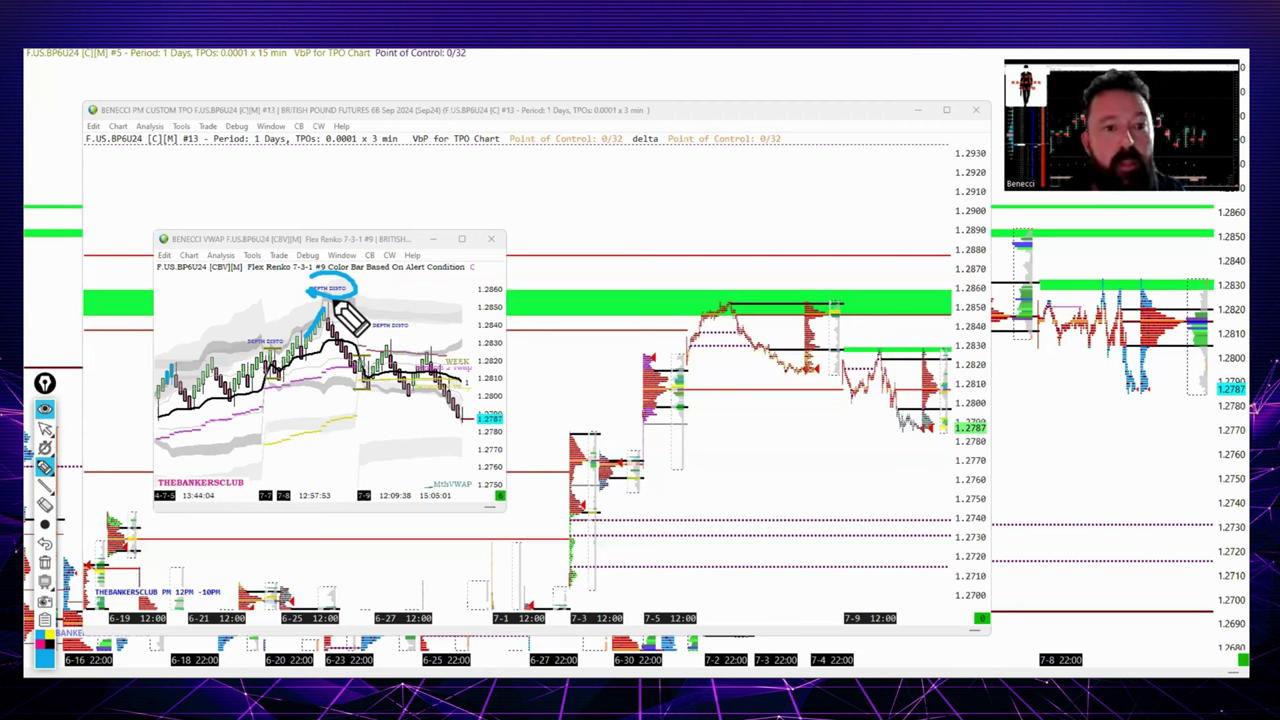
pyautogui.moveTo(320, 298); pyautogui.dragTo(324, 308)
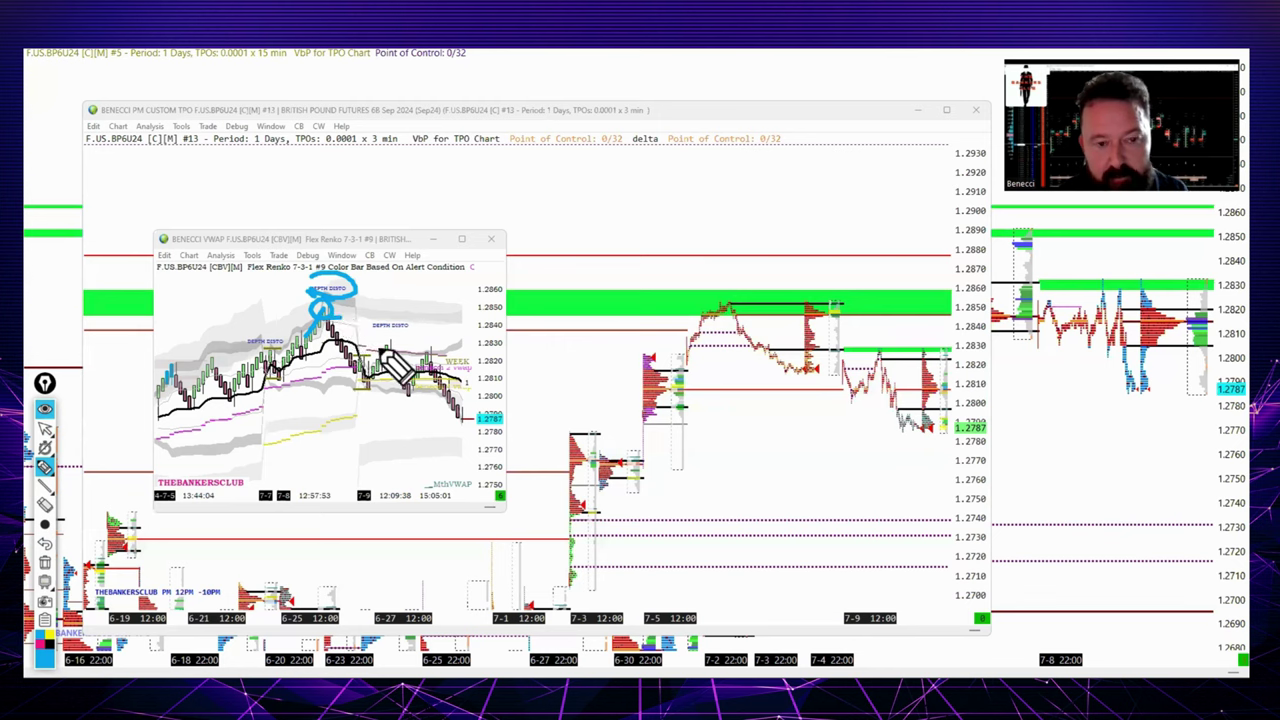
# Step: Arc over the second DEPTH DISTO area, trace the drop toward 1.2780, and mark the bounce
pyautogui.moveTo(400, 336)
pyautogui.mouseDown()
pyautogui.moveTo(366, 346)
pyautogui.moveTo(392, 338)
pyautogui.moveTo(420, 360)
pyautogui.moveTo(433, 345)
pyautogui.mouseUp()
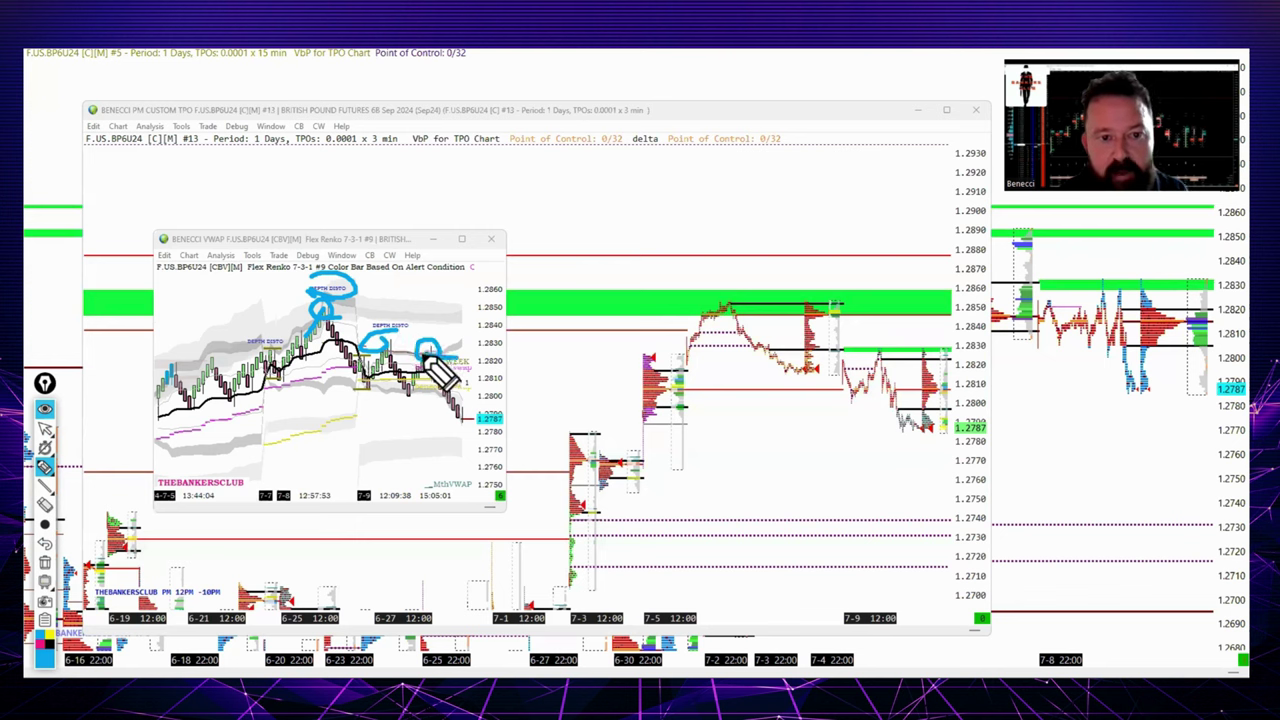
pyautogui.moveTo(425, 372); pyautogui.dragTo(463, 425)
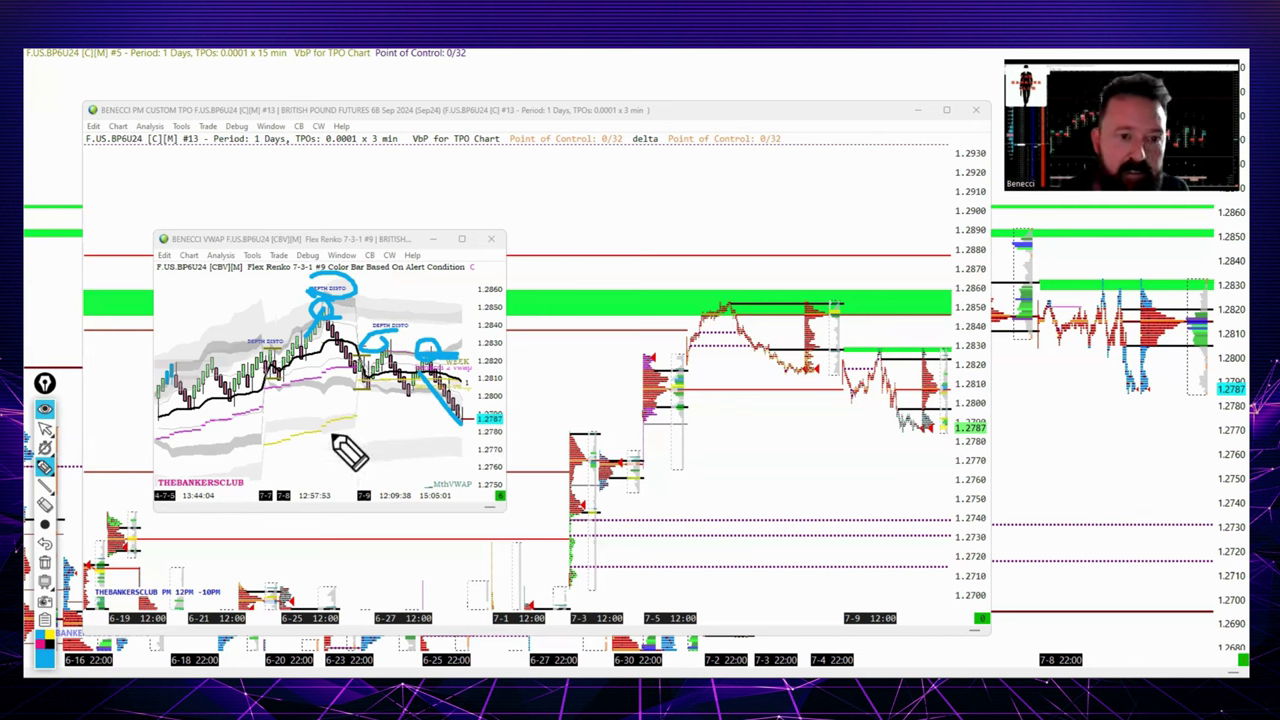
pyautogui.moveTo(460, 425)
pyautogui.mouseDown()
pyautogui.moveTo(474, 378)
pyautogui.moveTo(483, 450)
pyautogui.mouseUp()
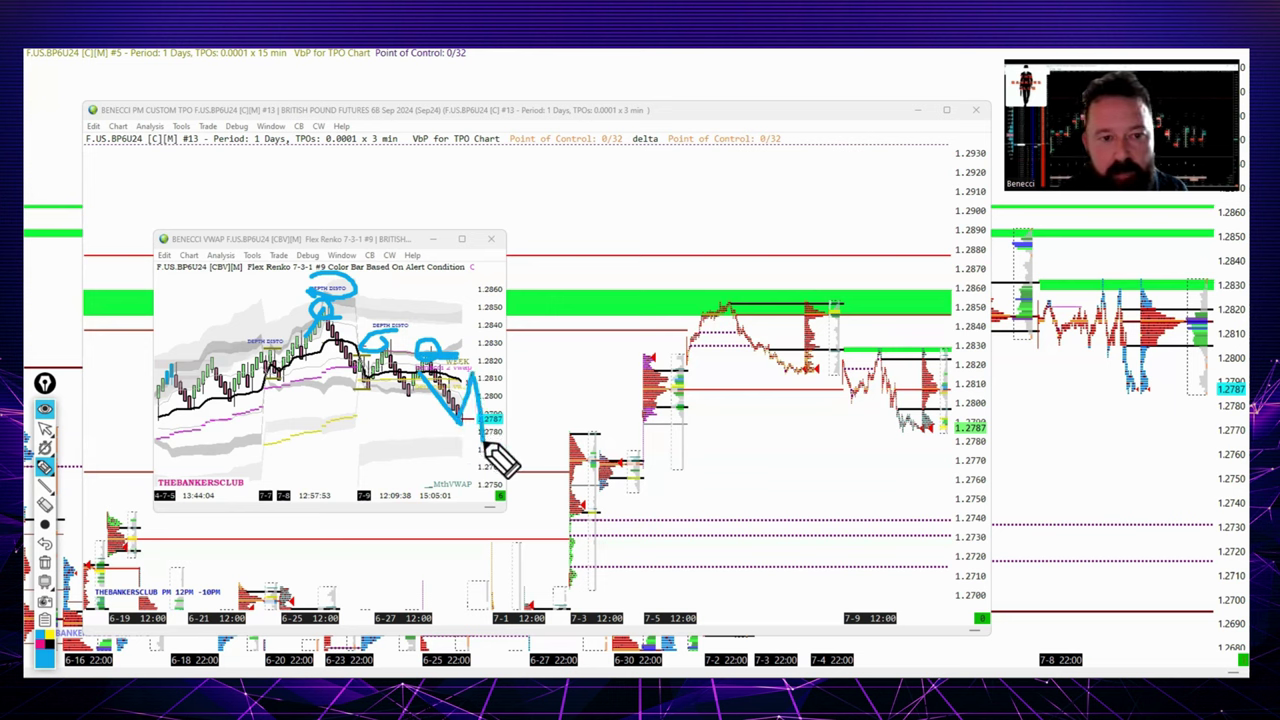
# Step: Clear the Renko ink, move its window to the upper left, and make it taller and wider
pyautogui.click(44, 562)
pyautogui.click(44, 428)
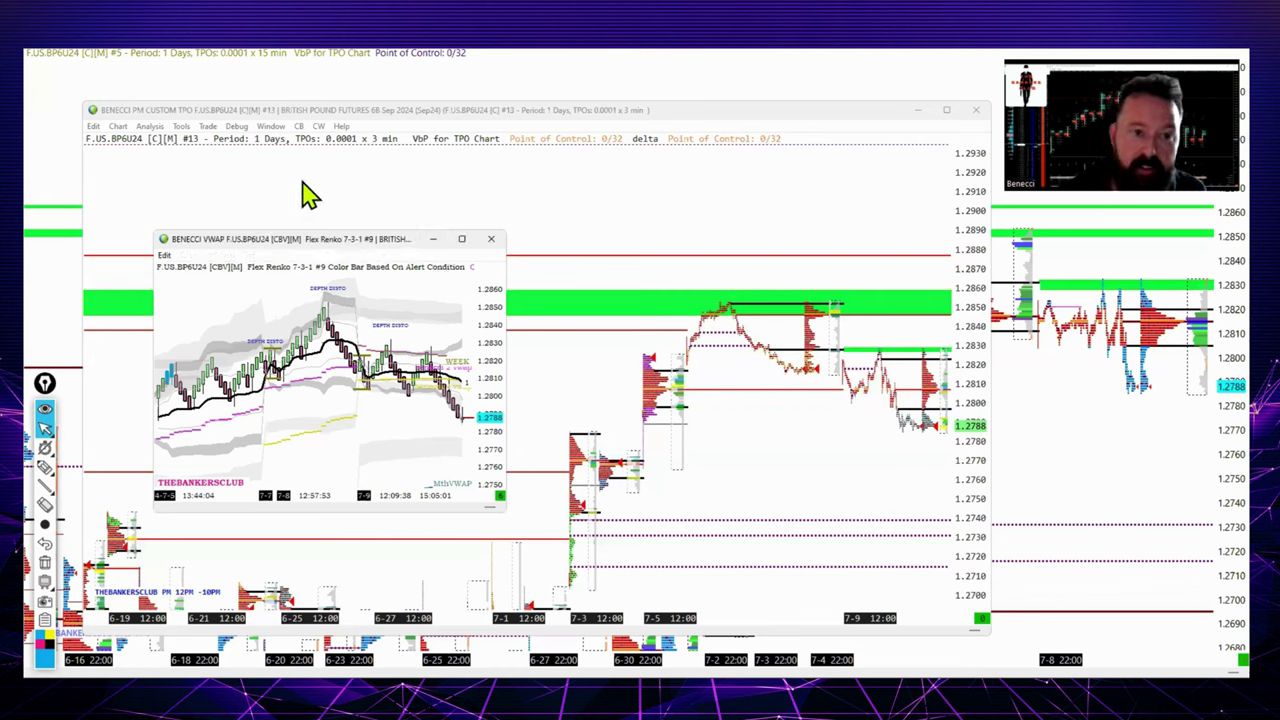
pyautogui.moveTo(348, 241); pyautogui.dragTo(278, 130)
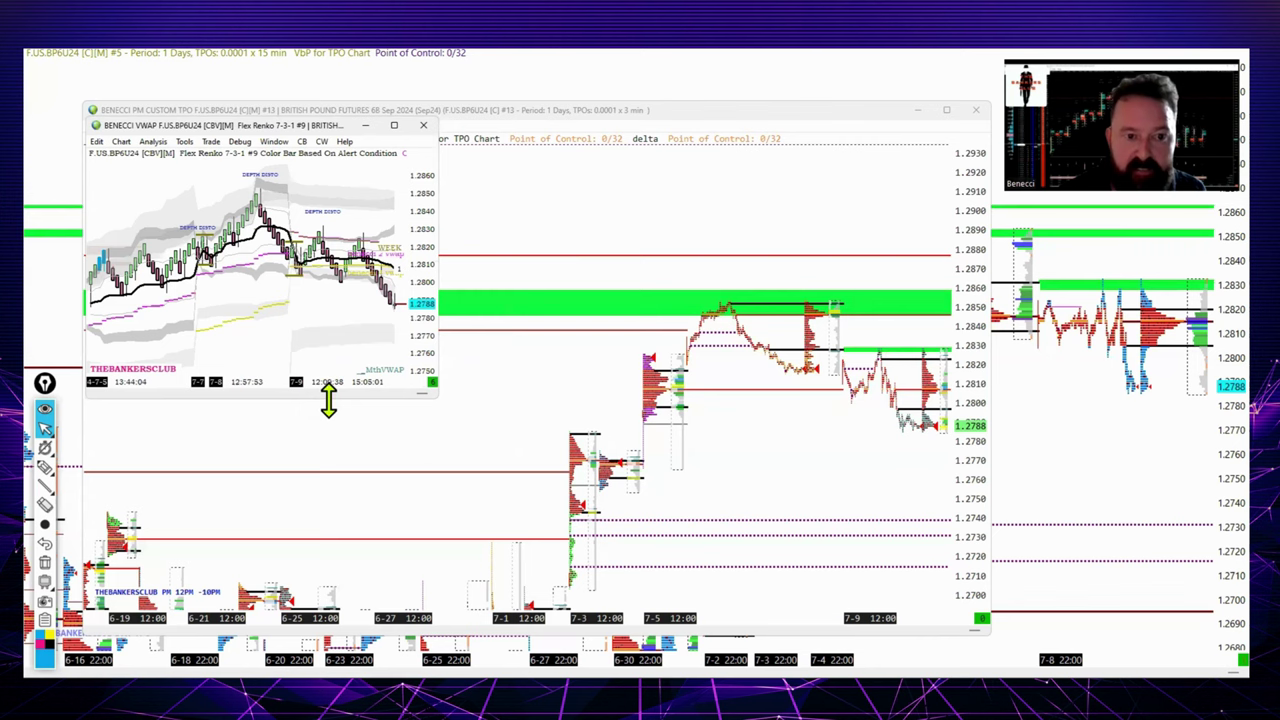
pyautogui.moveTo(328, 400); pyautogui.dragTo(328, 446)
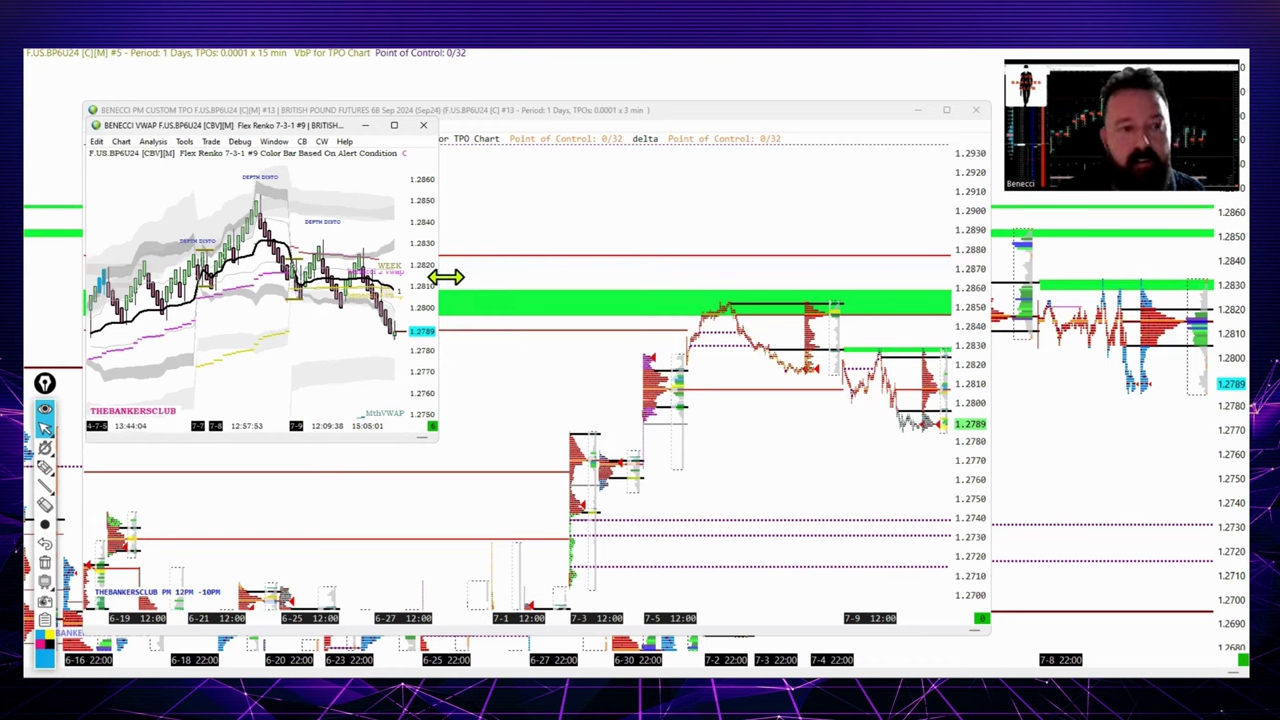
pyautogui.moveTo(446, 277); pyautogui.dragTo(513, 278)
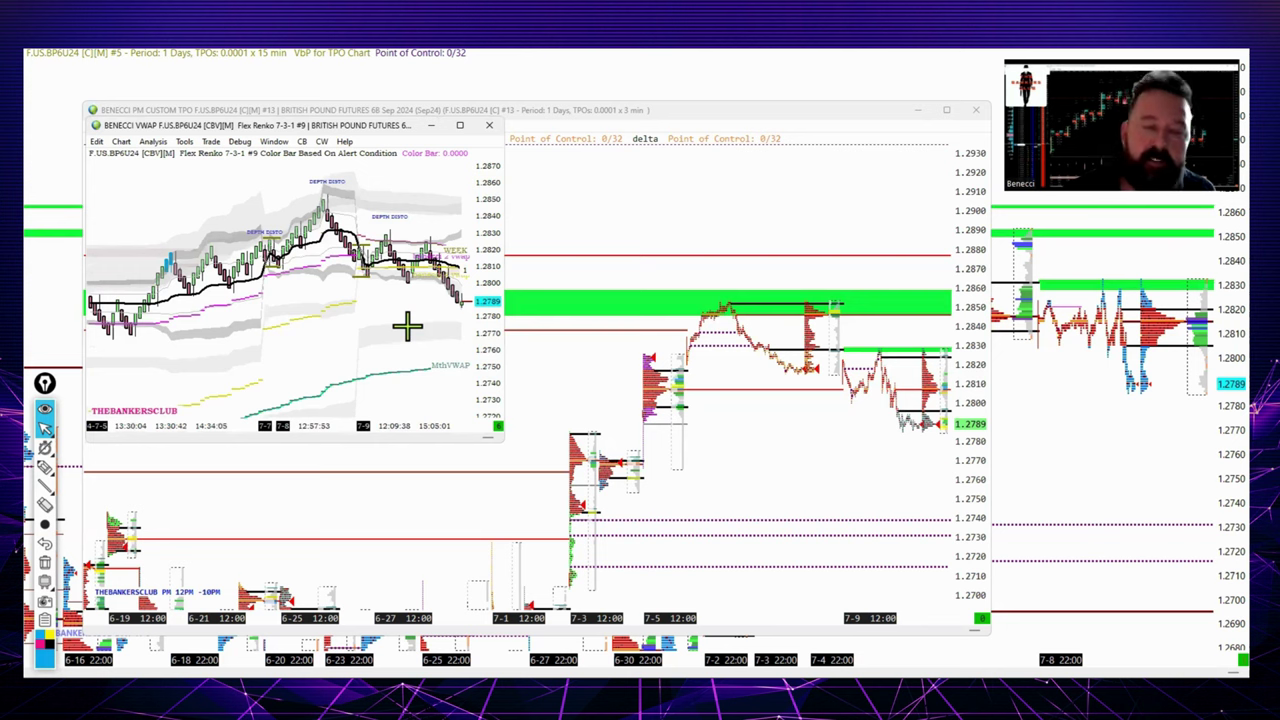